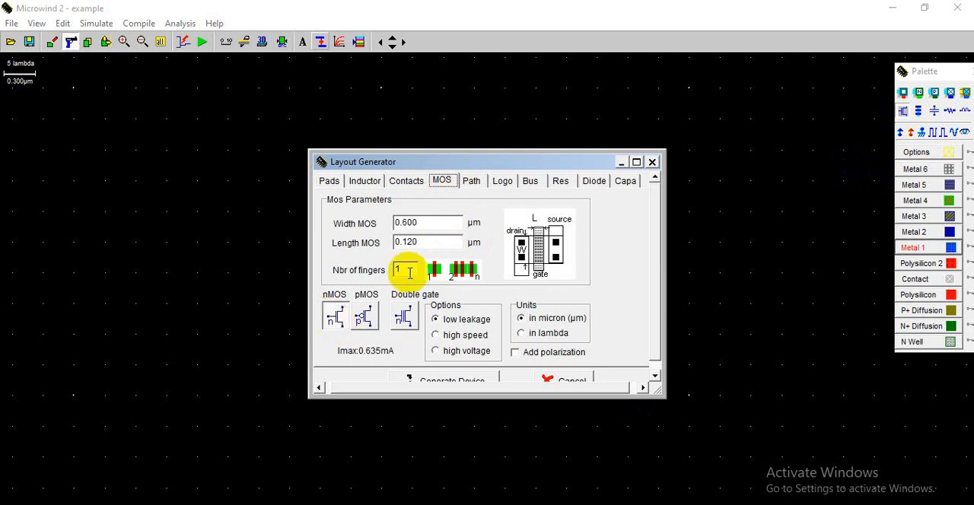
- Generate an nMOS device with 4 fingers, 0.600 µm width and 0.120 µm length, and place it in the lower part of the layout
{"action": "left_click_drag", "start_coordinate": [407, 272], "coordinate": [386, 271]}
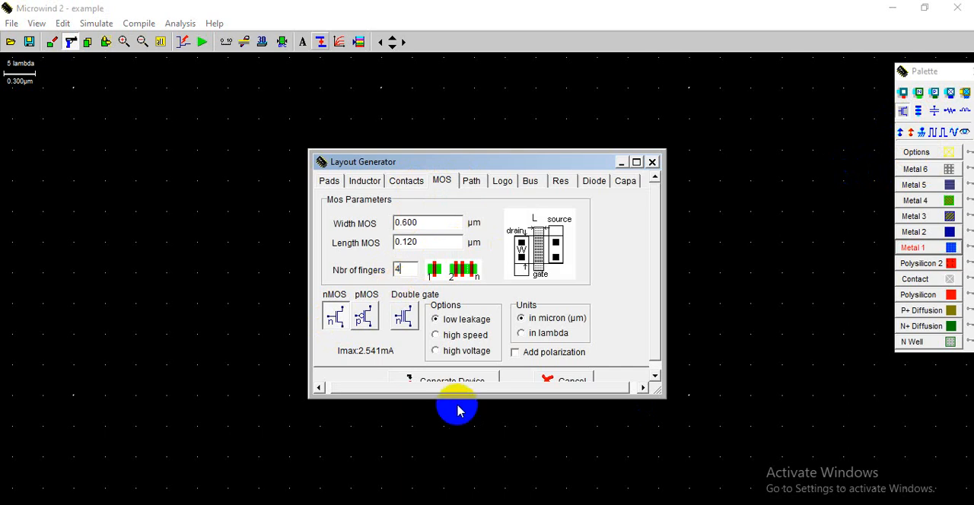
{"action": "left_click", "coordinate": [452, 380]}
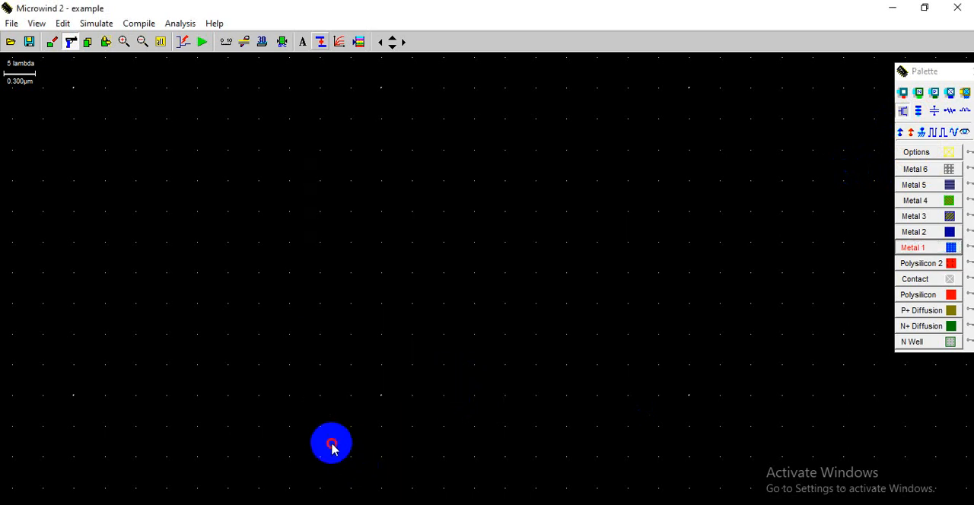
{"action": "left_click", "coordinate": [331, 448]}
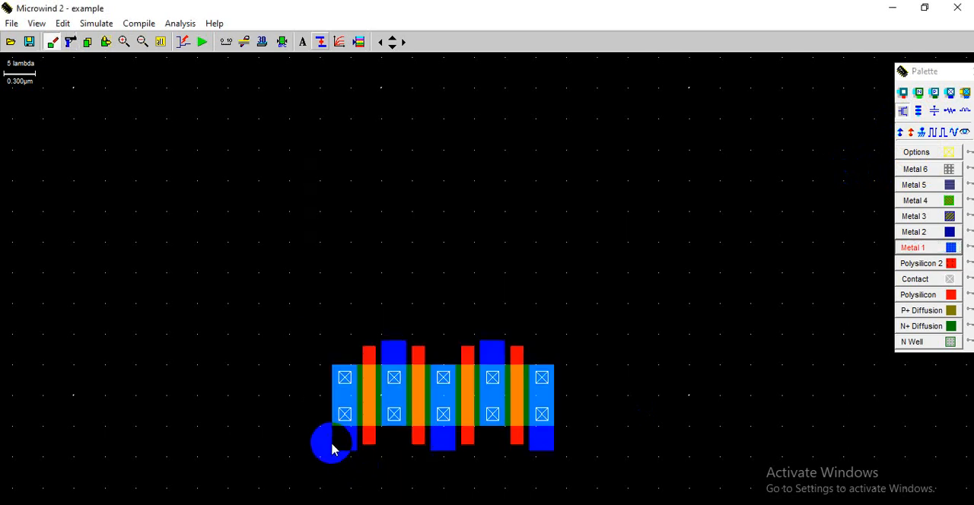
- Generate a pMOS device with 4 fingers, 0.600 µm width and 0.120 µm length, and place it above the nMOS device
{"action": "left_click", "coordinate": [904, 113]}
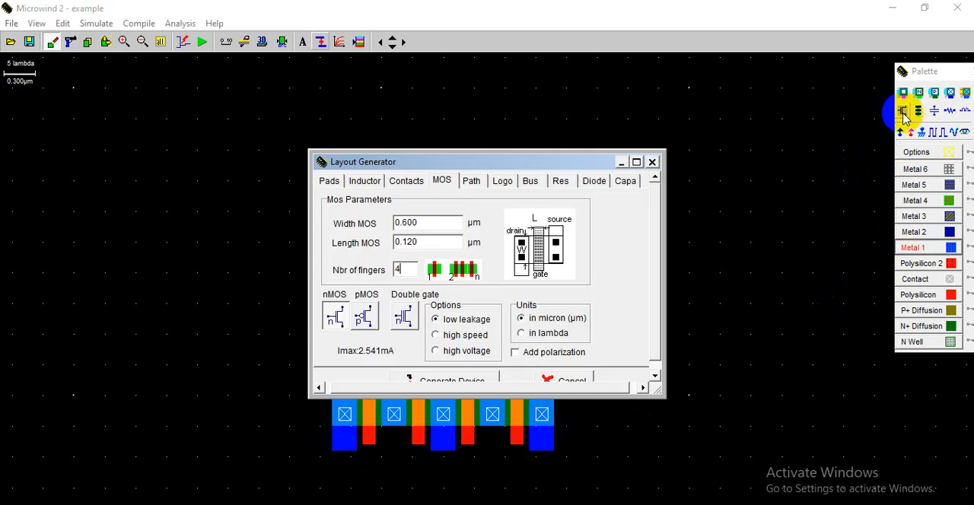
{"action": "left_click", "coordinate": [364, 317]}
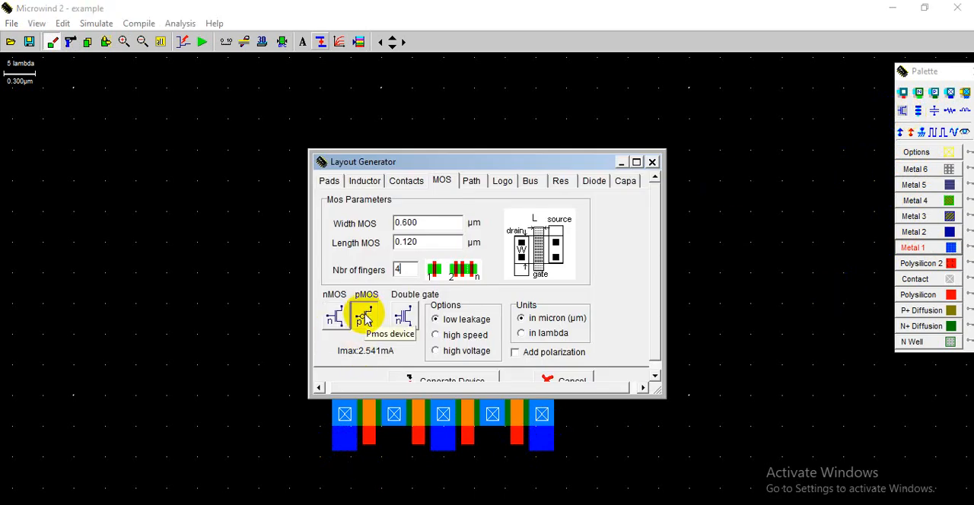
{"action": "left_click", "coordinate": [440, 380]}
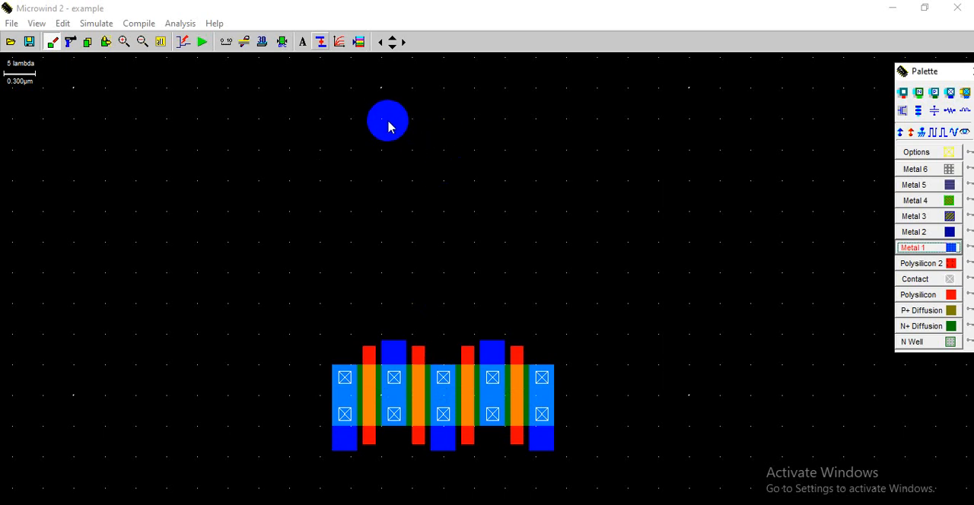
{"action": "left_click", "coordinate": [389, 129]}
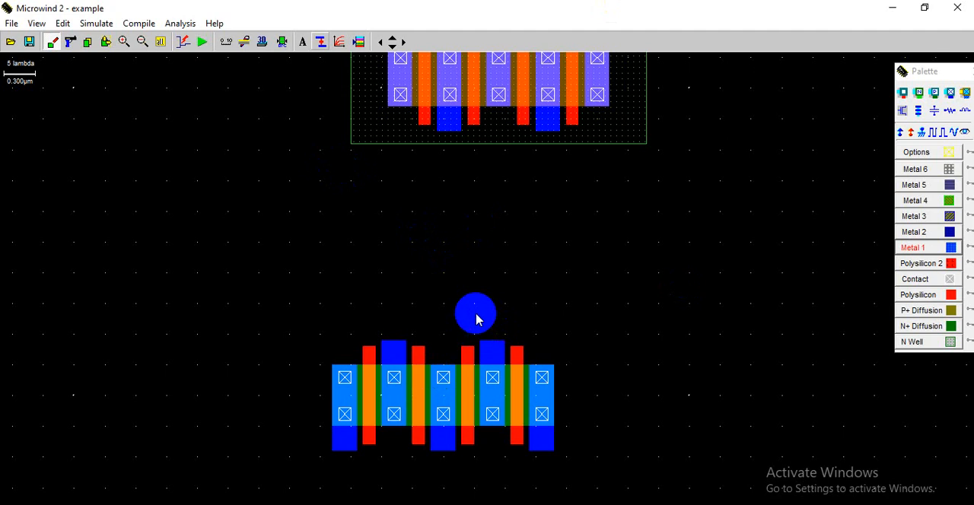
- Draw overlapping Metal 1 and Metal 2 rectangles beside the transistors and place a Metal 1 to Metal 2 via in their overlap
{"action": "left_click", "coordinate": [917, 174]}
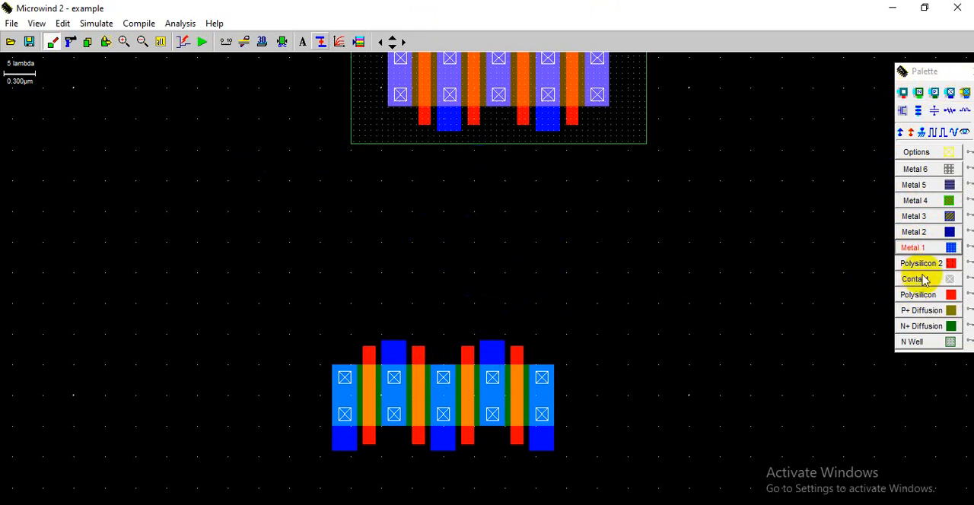
{"action": "left_click", "coordinate": [922, 249]}
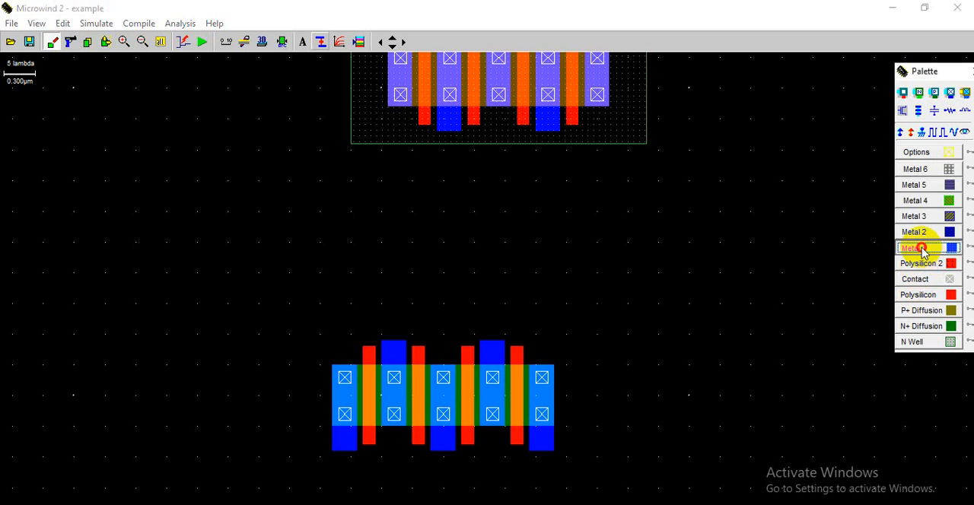
{"action": "left_click_drag", "start_coordinate": [36, 218], "coordinate": [111, 383]}
{"action": "left_click", "coordinate": [917, 232]}
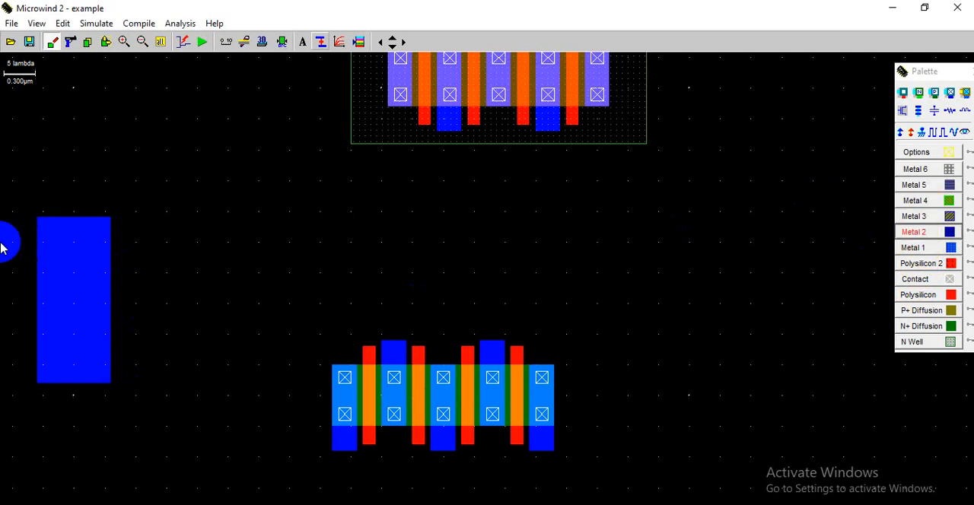
{"action": "left_click_drag", "start_coordinate": [37, 220], "coordinate": [268, 281]}
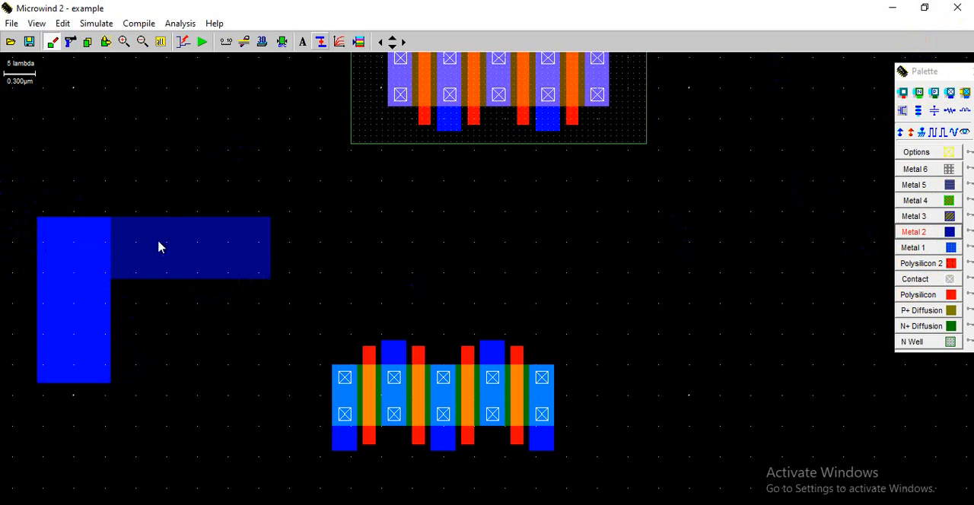
{"action": "left_click", "coordinate": [950, 92]}
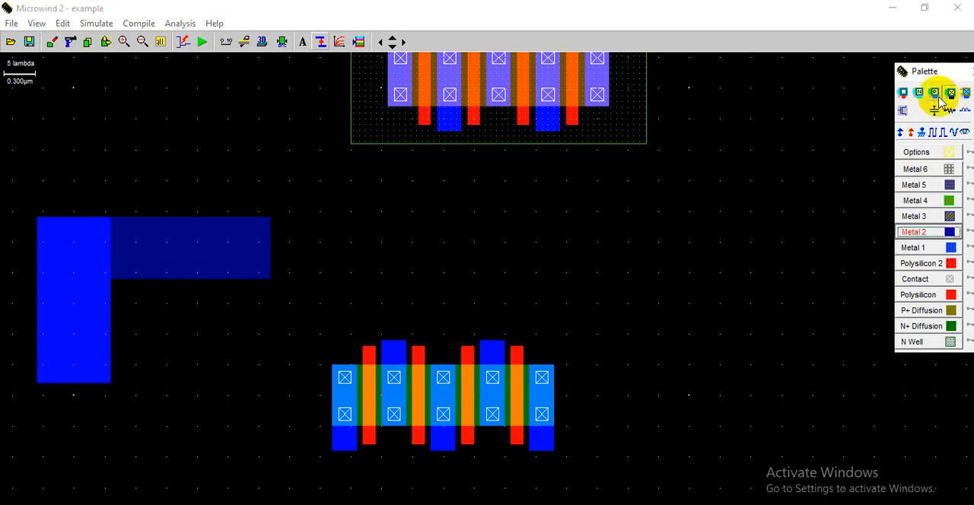
{"action": "left_click", "coordinate": [67, 248]}
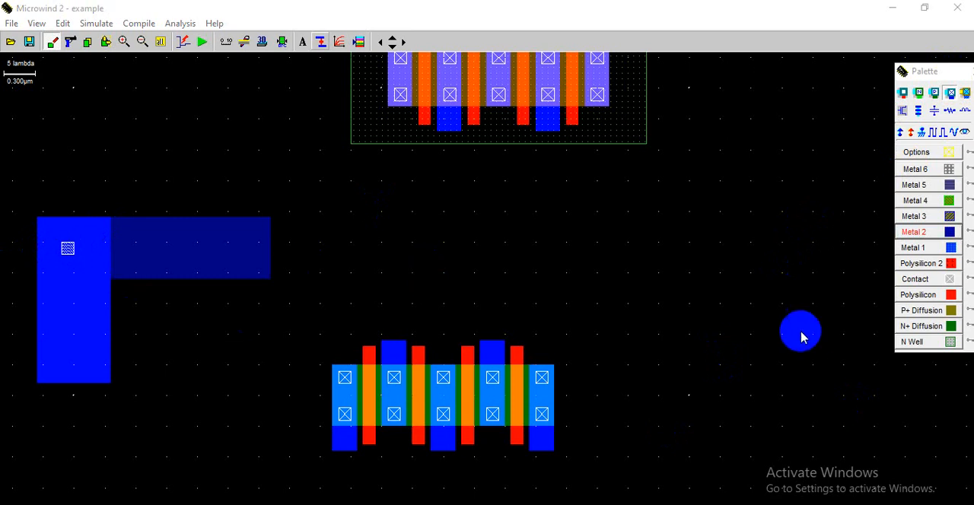
- Draw a Polysilicon strip across the lower end of the Metal 1 rectangle and place a poly-to-metal contact in the overlap
{"action": "left_click", "coordinate": [950, 283]}
{"action": "left_click", "coordinate": [952, 294]}
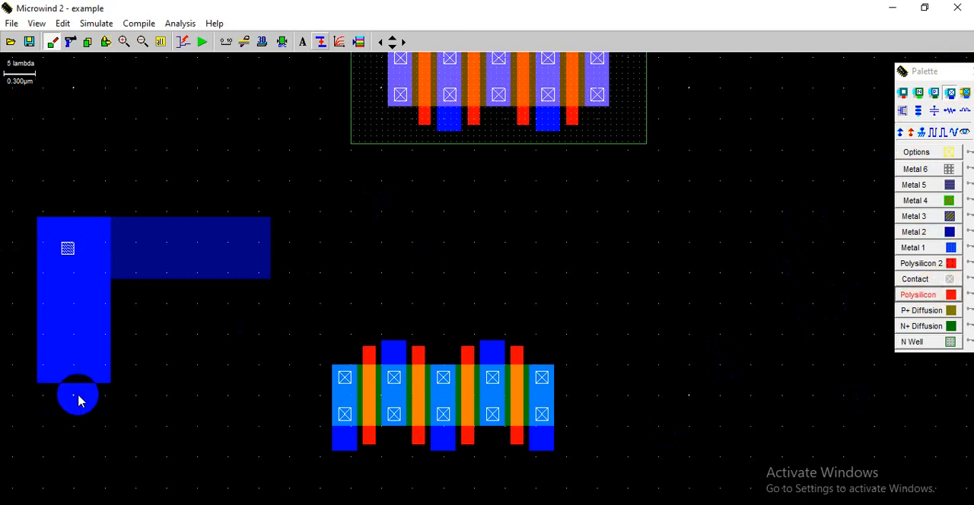
{"action": "left_click_drag", "start_coordinate": [36, 347], "coordinate": [253, 386]}
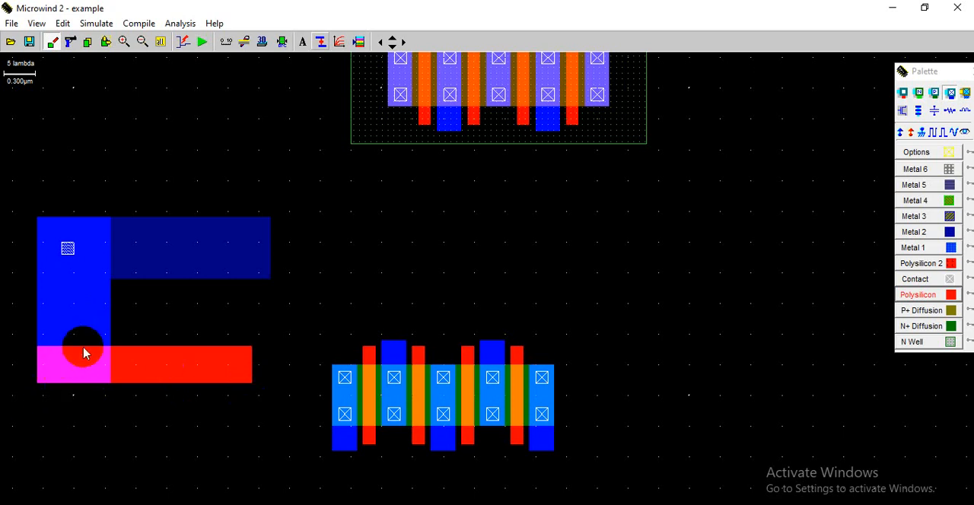
{"action": "left_click", "coordinate": [904, 93]}
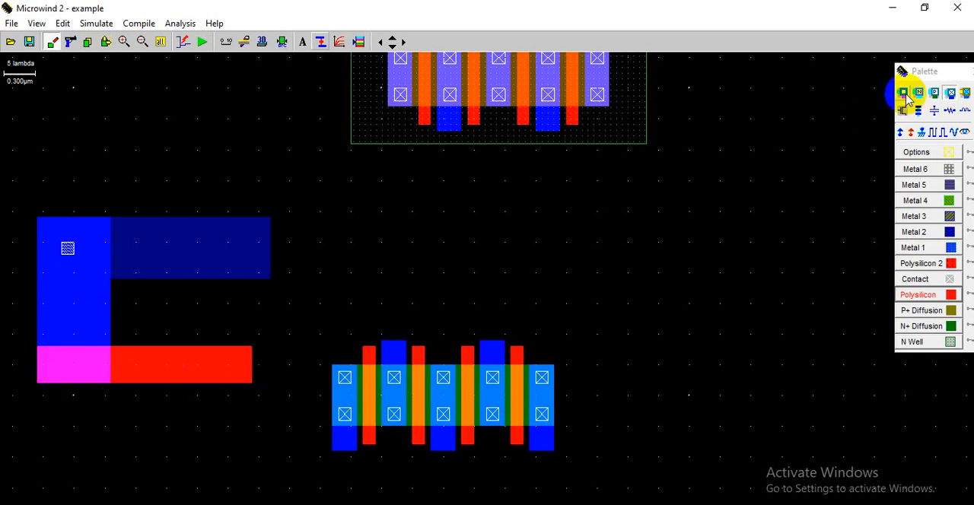
{"action": "left_click", "coordinate": [66, 371]}
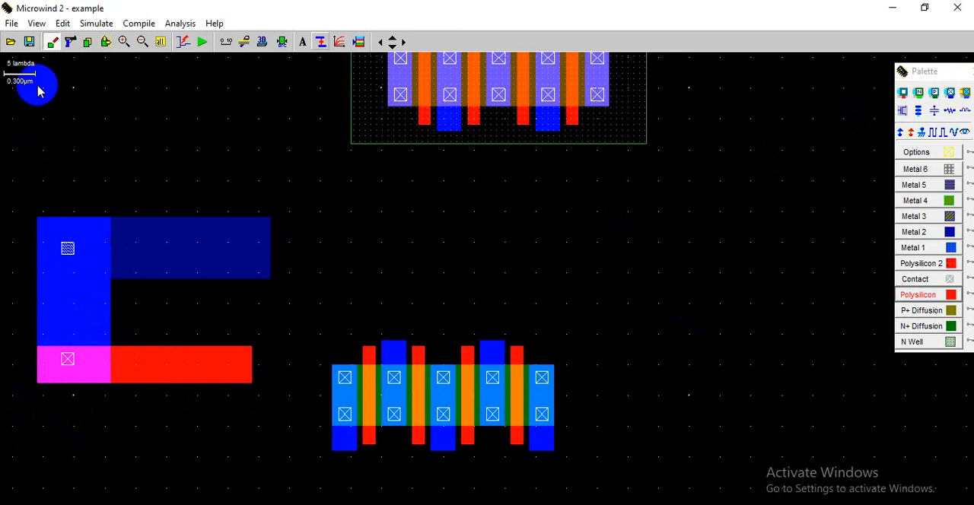
- Delete all the example metal, polysilicon and contact shapes beside the transistors
{"action": "left_click", "coordinate": [70, 42]}
{"action": "left_click_drag", "start_coordinate": [7, 137], "coordinate": [286, 445]}
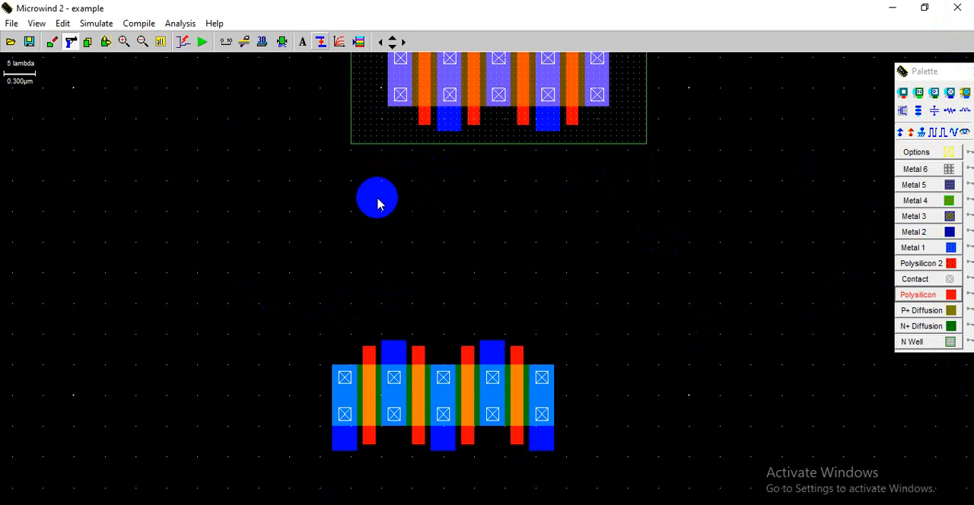
- Move the whole nMOS device so its gates line up vertically beneath the gates of the pMOS device
{"action": "left_click", "coordinate": [160, 42]}
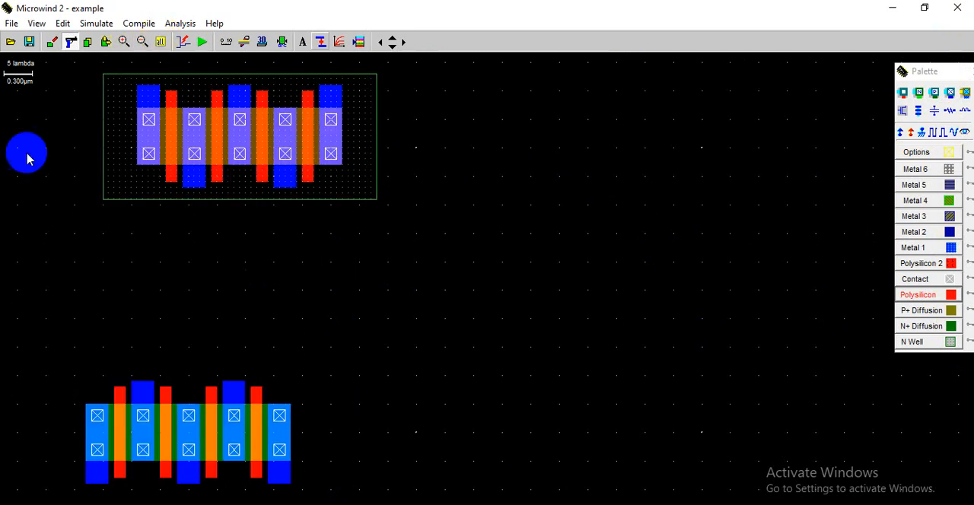
{"action": "left_click", "coordinate": [107, 42]}
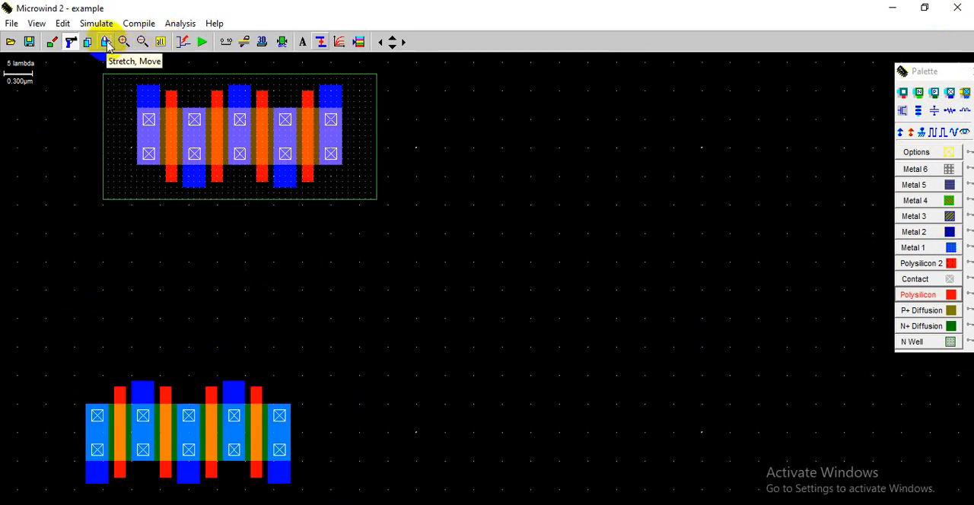
{"action": "left_click_drag", "start_coordinate": [46, 347], "coordinate": [407, 475]}
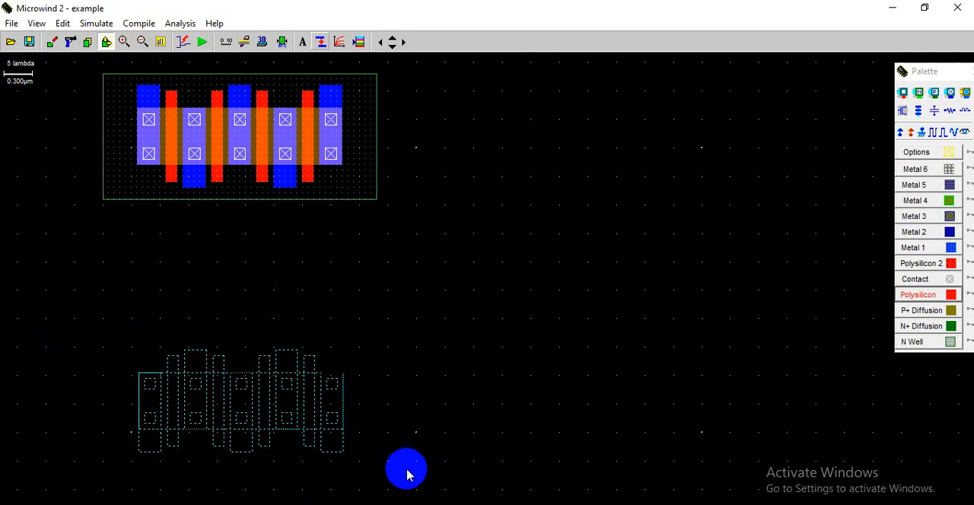
{"action": "left_click_drag", "start_coordinate": [408, 475], "coordinate": [407, 497]}
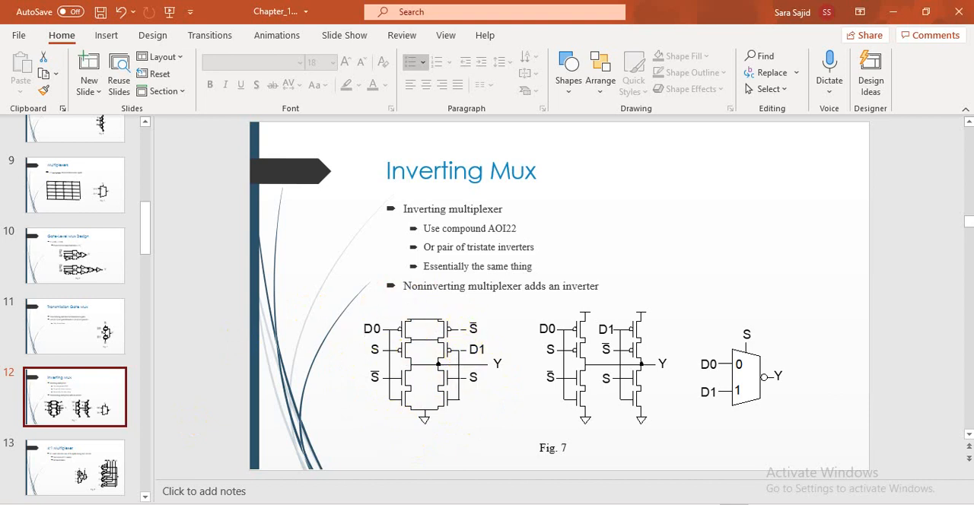
- Switch back to Microwind and connect the four pMOS gates to the matching nMOS gates with vertical Polysilicon strips
{"action": "mouse_move", "coordinate": [543, 504]}
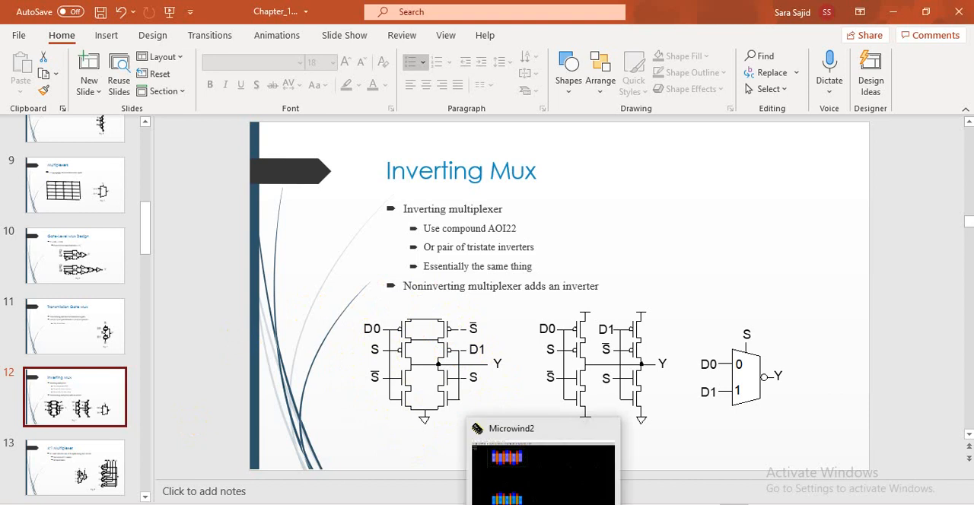
{"action": "left_click", "coordinate": [544, 472]}
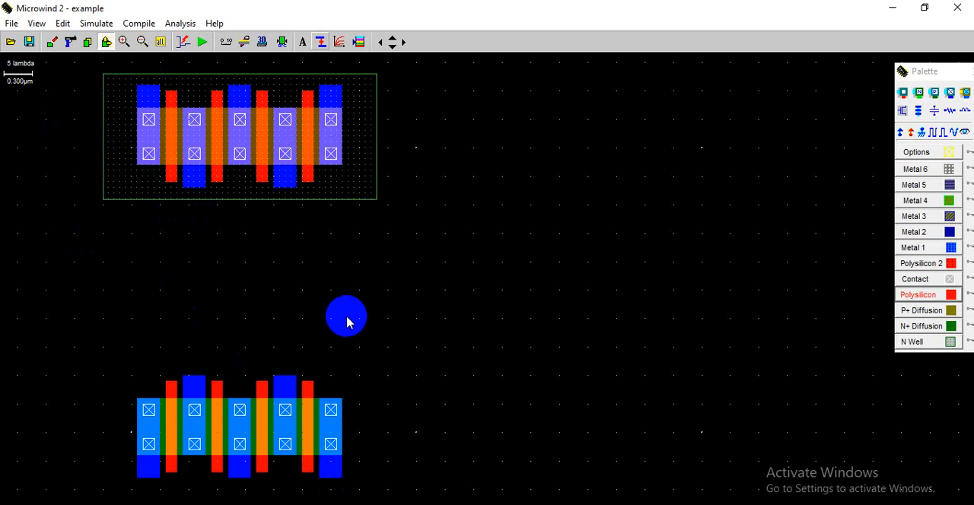
{"action": "left_click", "coordinate": [914, 296]}
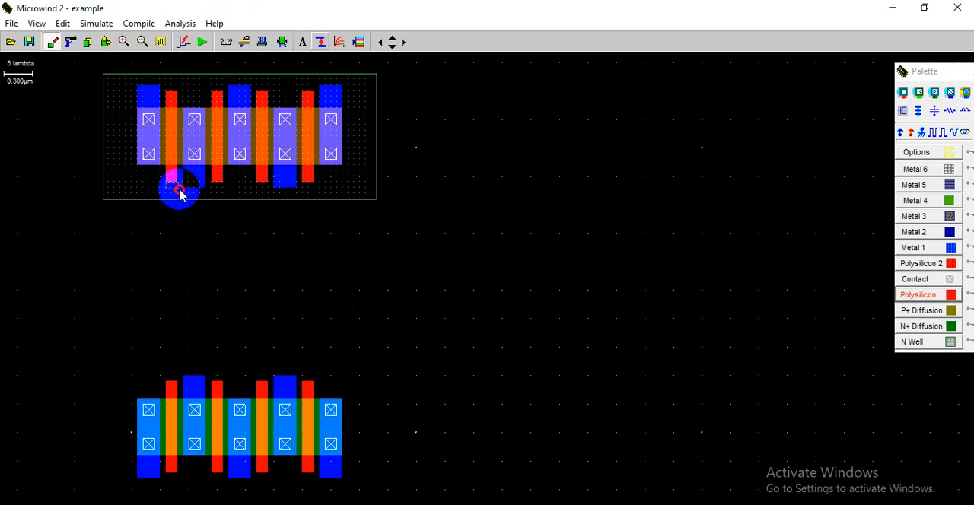
{"action": "left_click_drag", "start_coordinate": [178, 194], "coordinate": [177, 394]}
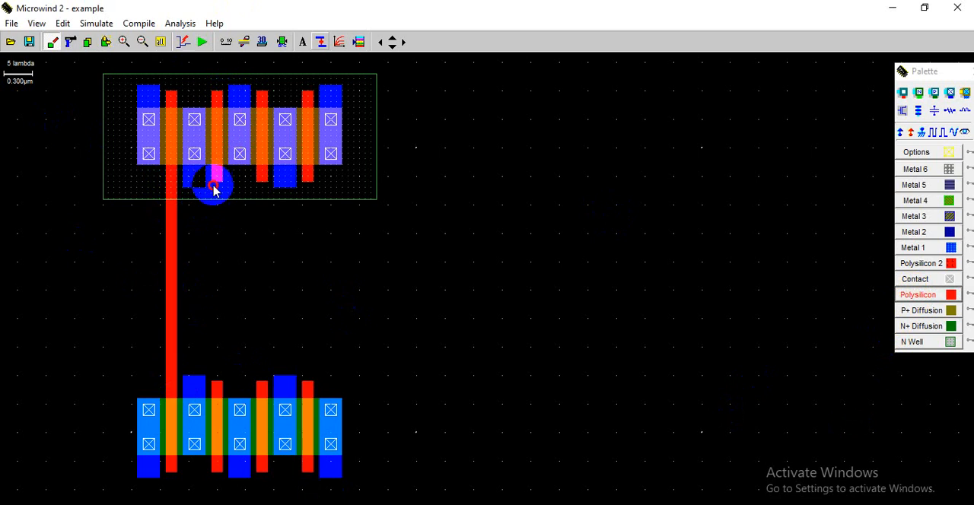
{"action": "mouse_move", "coordinate": [223, 196]}
{"action": "left_mouse_down"}
{"action": "mouse_move", "coordinate": [239, 391]}
{"action": "mouse_move", "coordinate": [224, 390]}
{"action": "left_mouse_up"}
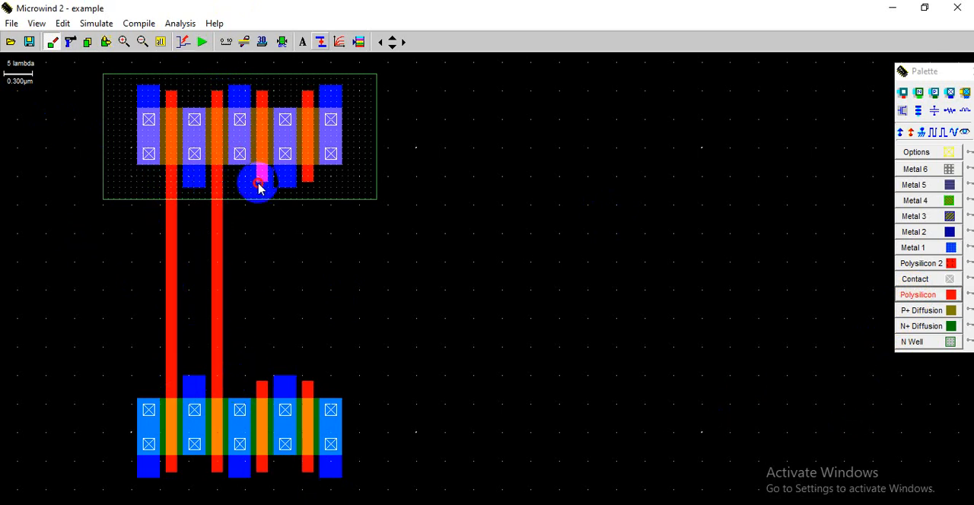
{"action": "mouse_move", "coordinate": [267, 252]}
{"action": "left_mouse_down"}
{"action": "mouse_move", "coordinate": [261, 399]}
{"action": "mouse_move", "coordinate": [274, 387]}
{"action": "mouse_move", "coordinate": [267, 393]}
{"action": "left_mouse_up"}
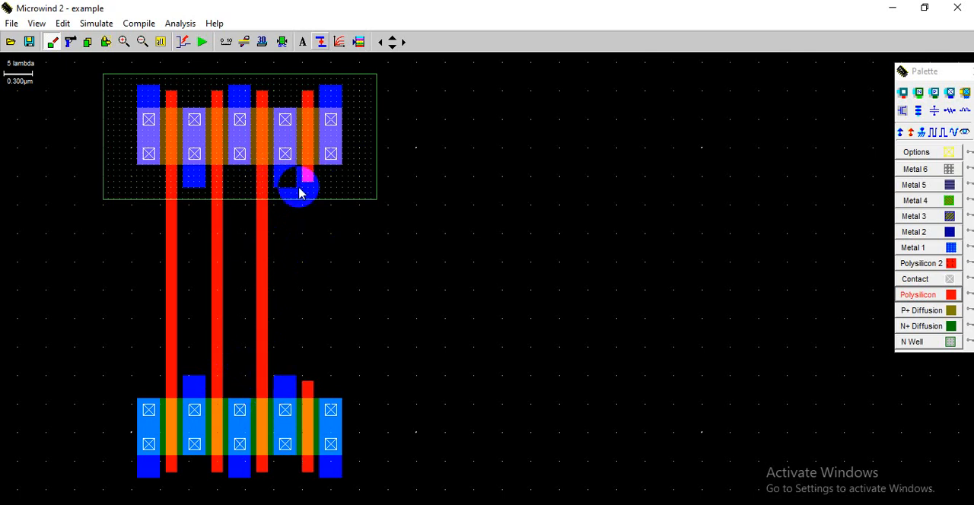
{"action": "mouse_move", "coordinate": [301, 184]}
{"action": "left_mouse_down"}
{"action": "mouse_move", "coordinate": [311, 190]}
{"action": "mouse_move", "coordinate": [320, 243]}
{"action": "mouse_move", "coordinate": [307, 383]}
{"action": "mouse_move", "coordinate": [314, 395]}
{"action": "left_mouse_up"}
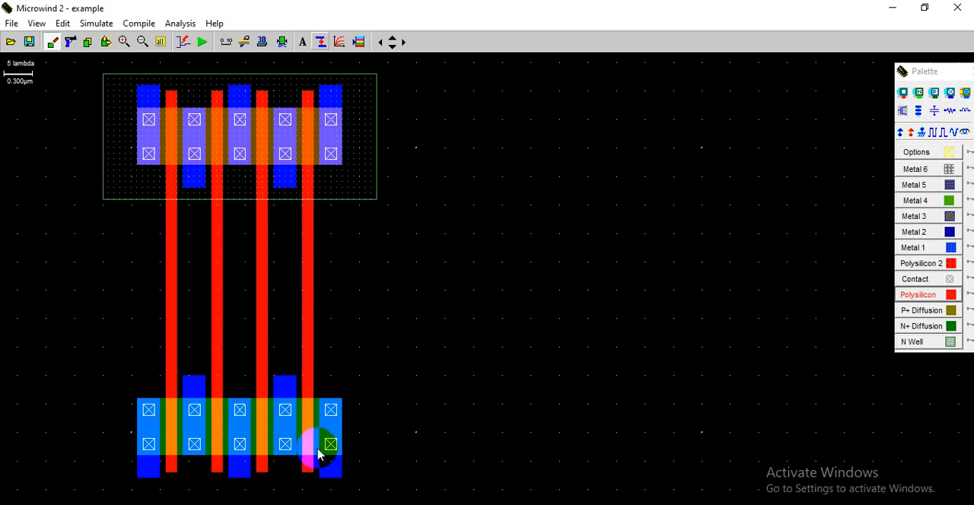
- Add the label sbar, visible in simulation, to the lower end of the first polysilicon gate
{"action": "left_click", "coordinate": [362, 504]}
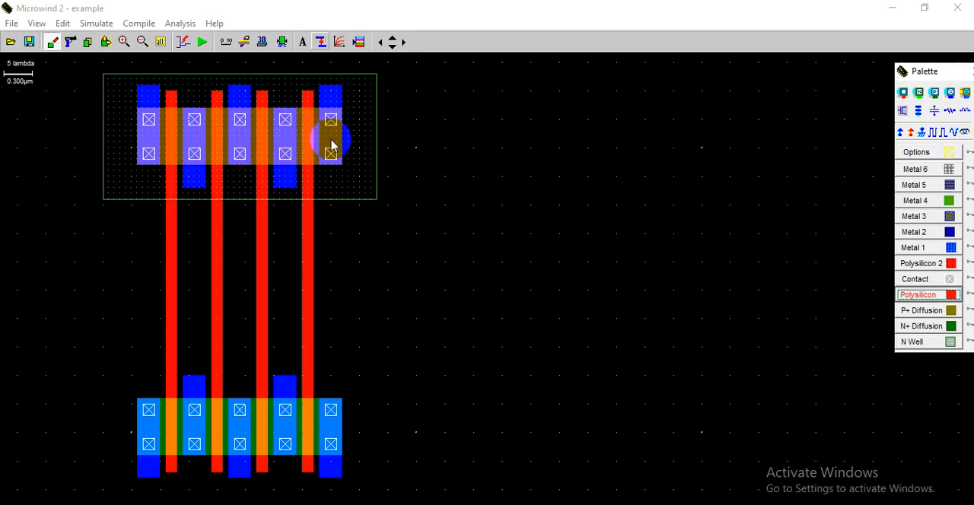
{"action": "left_click", "coordinate": [965, 131]}
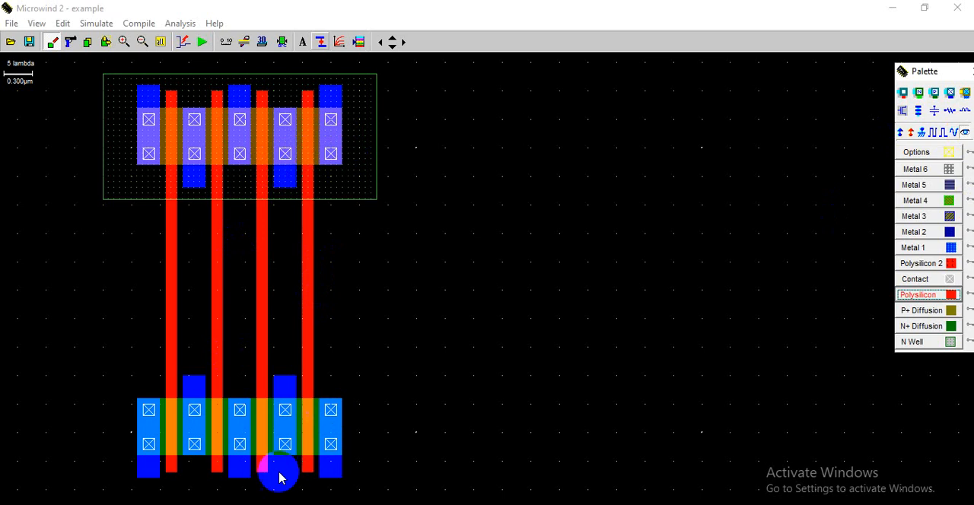
{"action": "left_click", "coordinate": [168, 470]}
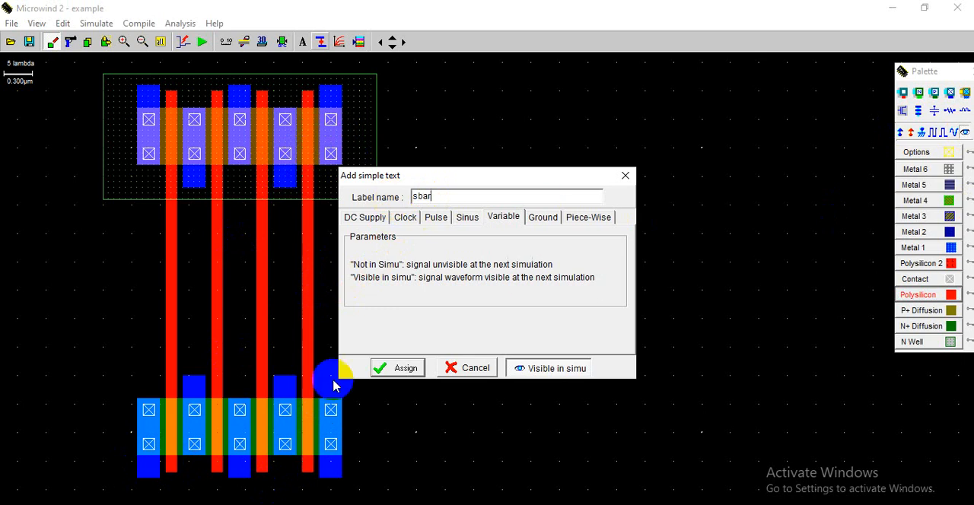
{"action": "left_click", "coordinate": [388, 368]}
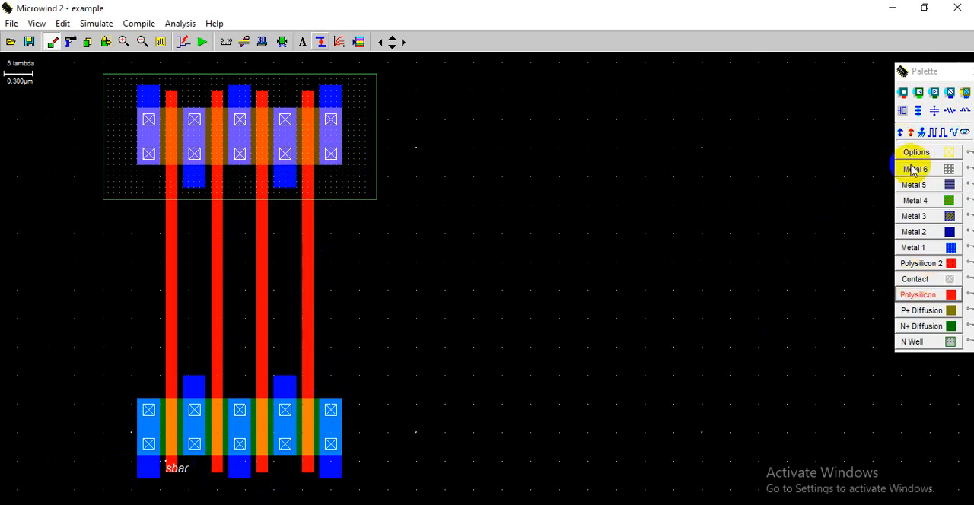
- Add the label D0, visible in simulation, to the lower end of the second polysilicon gate
{"action": "left_click", "coordinate": [965, 132]}
{"action": "left_click", "coordinate": [225, 453]}
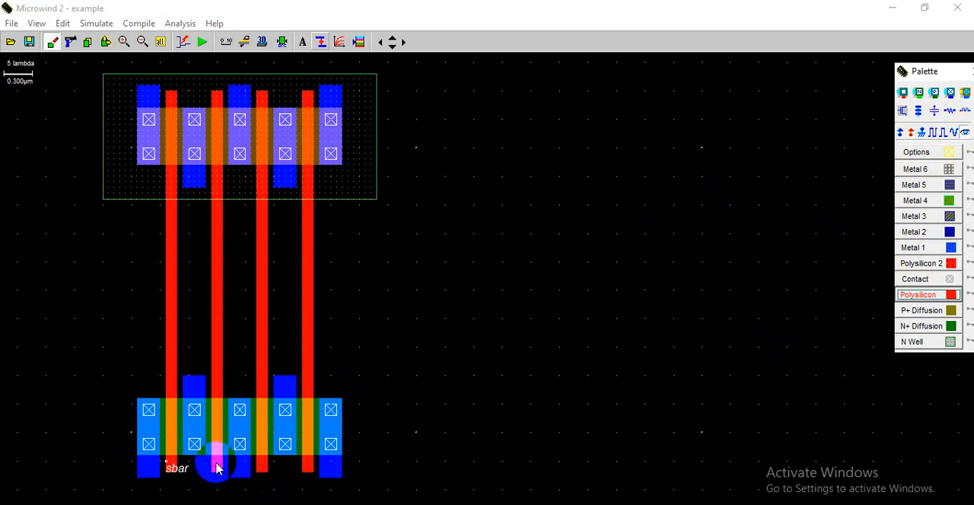
{"action": "left_click", "coordinate": [362, 197]}
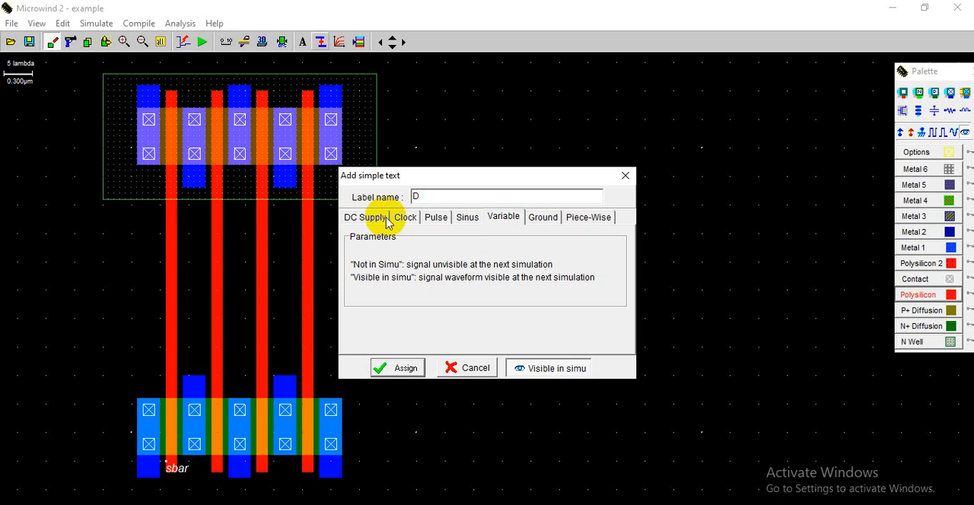
{"action": "left_click", "coordinate": [397, 367]}
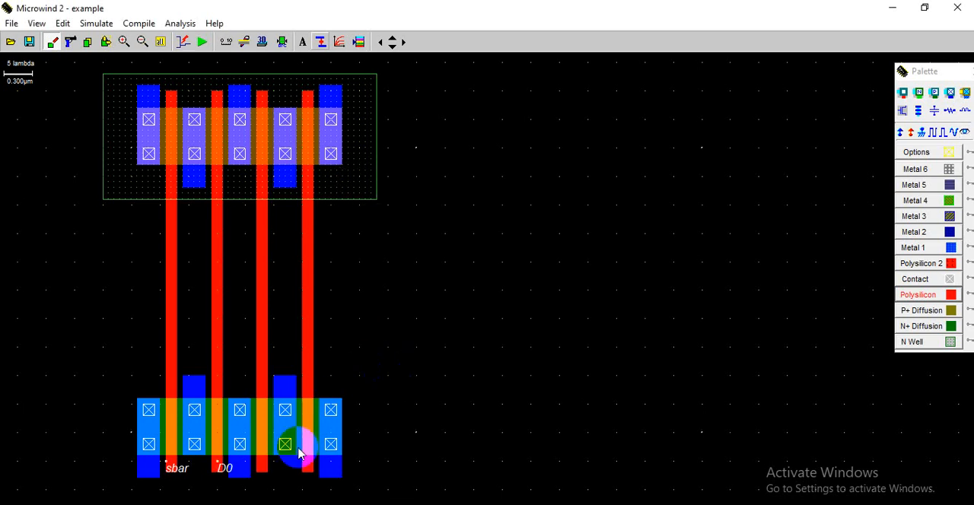
- Add the label D1, visible in simulation, to the lower end of the third polysilicon gate
{"action": "left_click", "coordinate": [966, 134]}
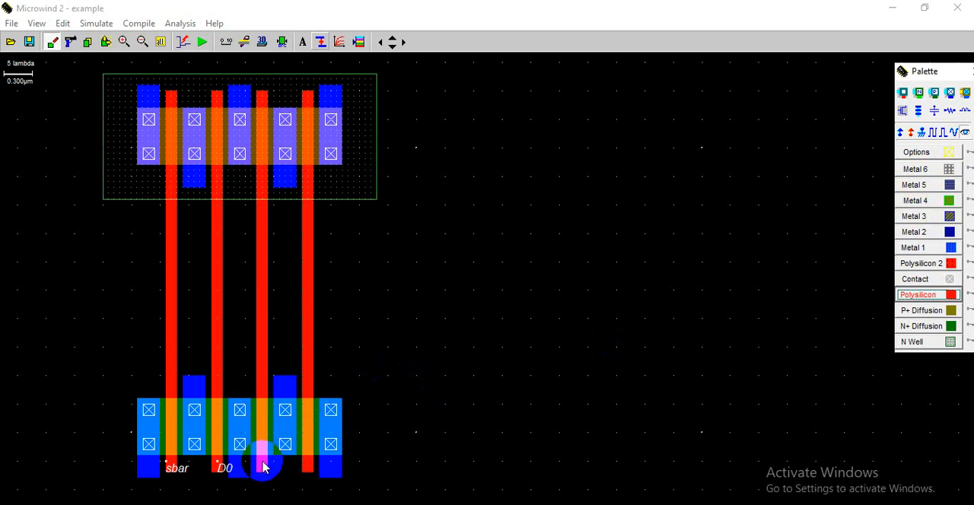
{"action": "left_click", "coordinate": [261, 470]}
{"action": "left_click", "coordinate": [261, 471]}
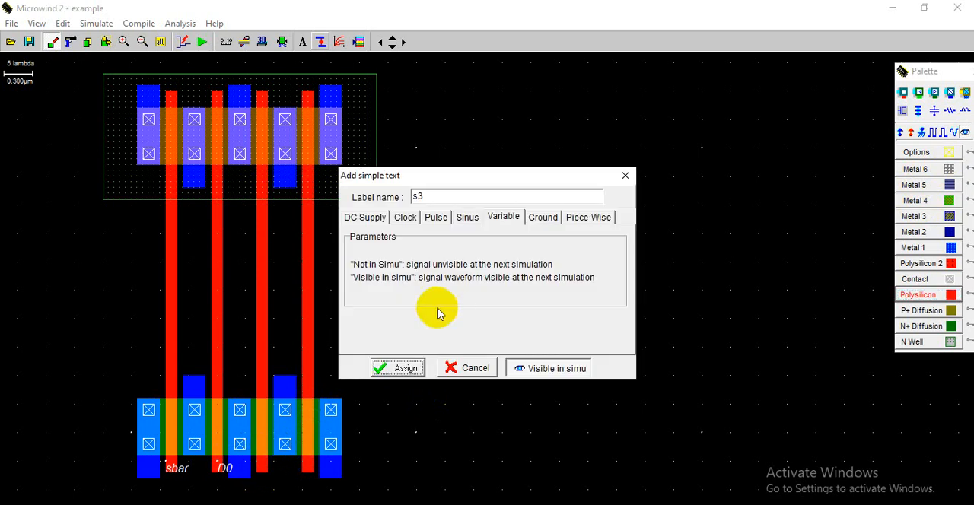
{"action": "double_click", "coordinate": [423, 195]}
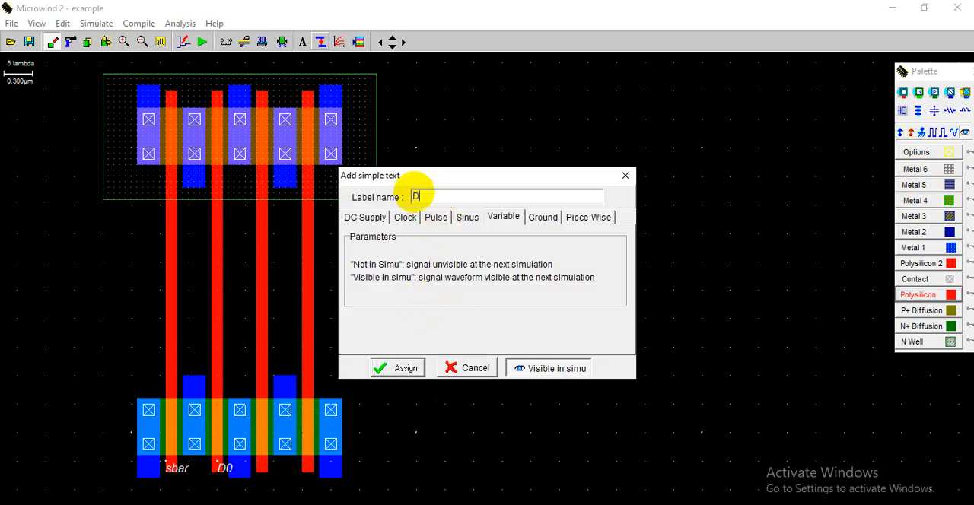
{"action": "type", "text": "D1"}
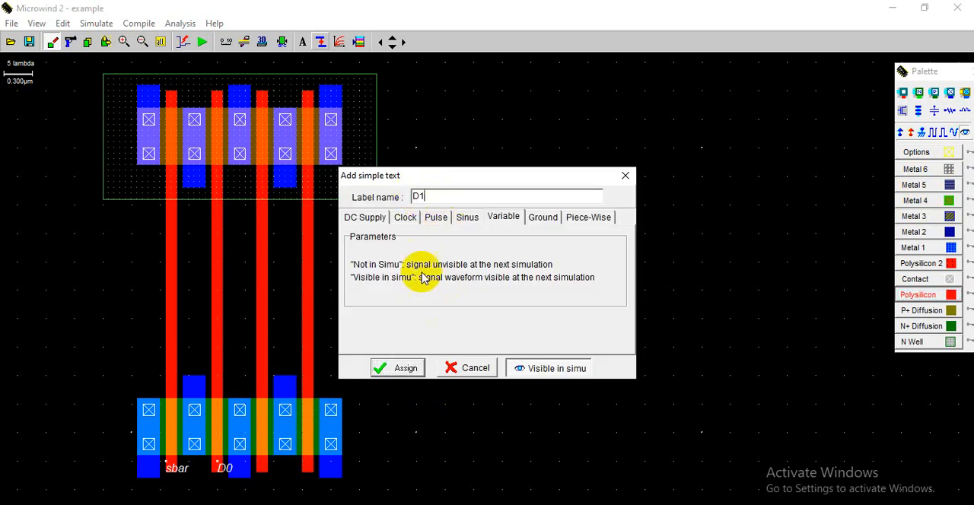
{"action": "left_click", "coordinate": [404, 366]}
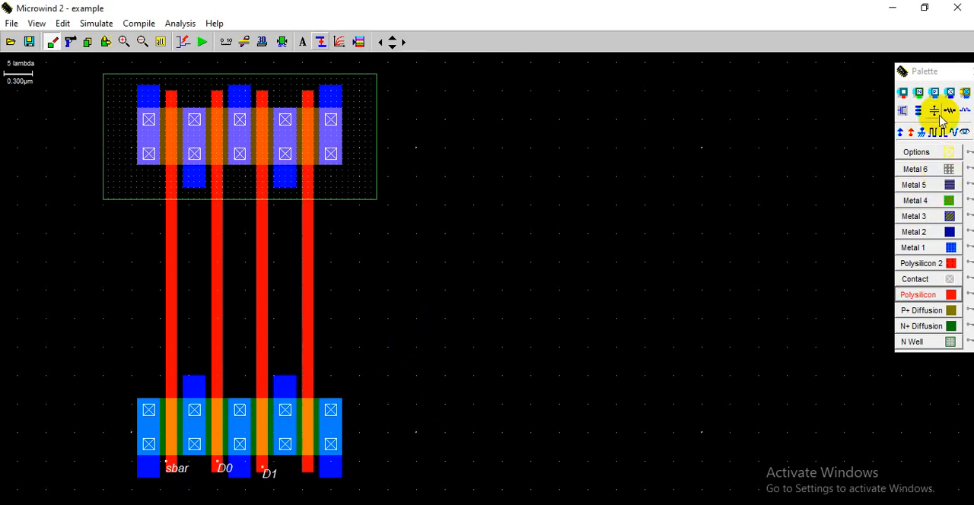
- Add the label s, visible in simulation, to the lower end of the fourth polysilicon gate
{"action": "left_click", "coordinate": [967, 133]}
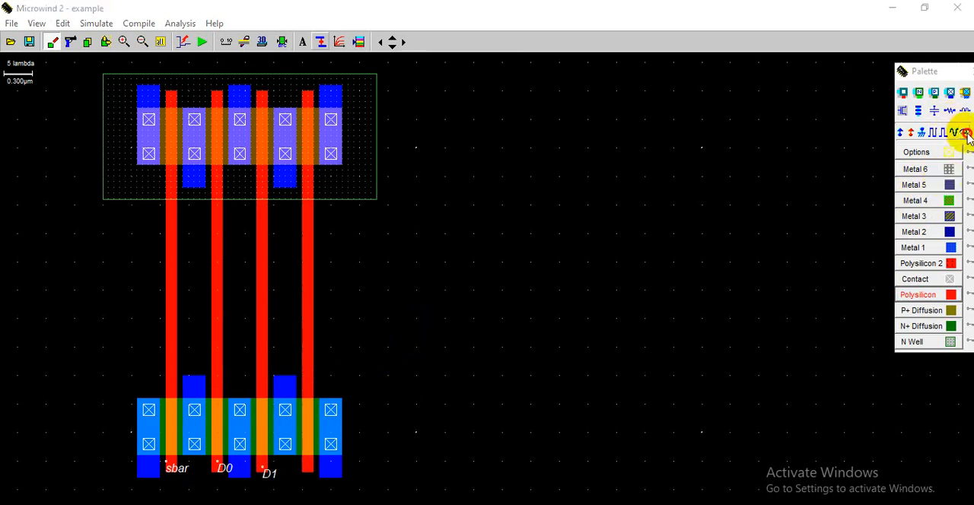
{"action": "left_click", "coordinate": [305, 466]}
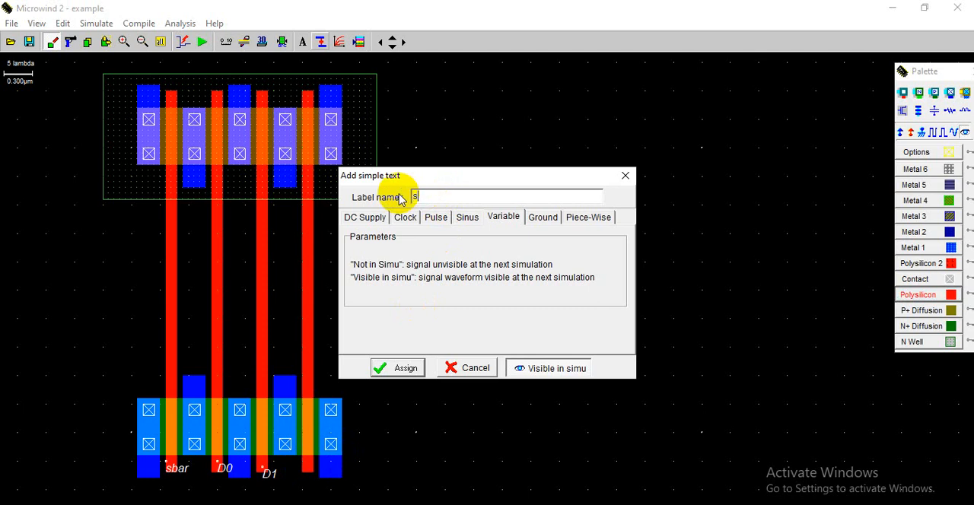
{"action": "type", "text": "s"}
{"action": "left_click", "coordinate": [399, 368]}
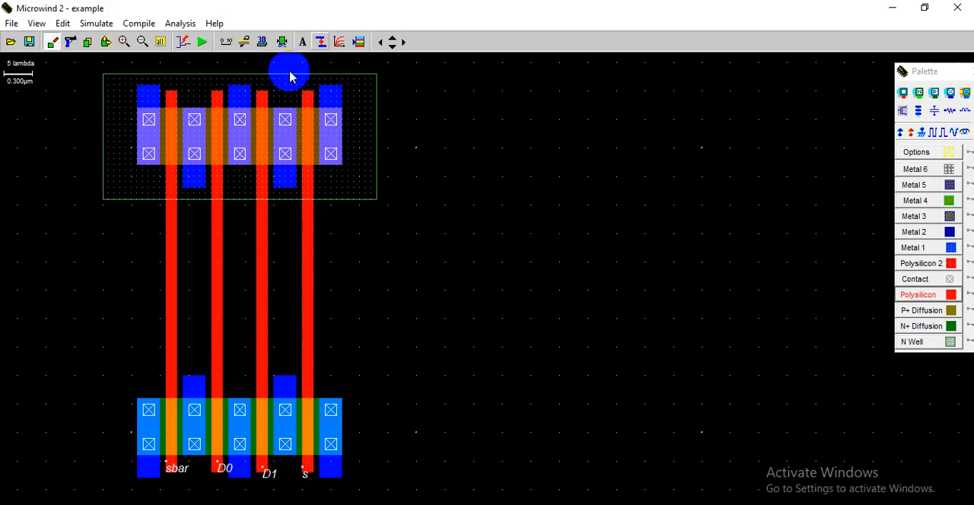
- Draw Metal 1 down from the leftmost nMOS terminal and horizontally beneath the device to its right edge
{"action": "left_click", "coordinate": [395, 49]}
{"action": "left_click", "coordinate": [394, 49]}
{"action": "left_click", "coordinate": [394, 48]}
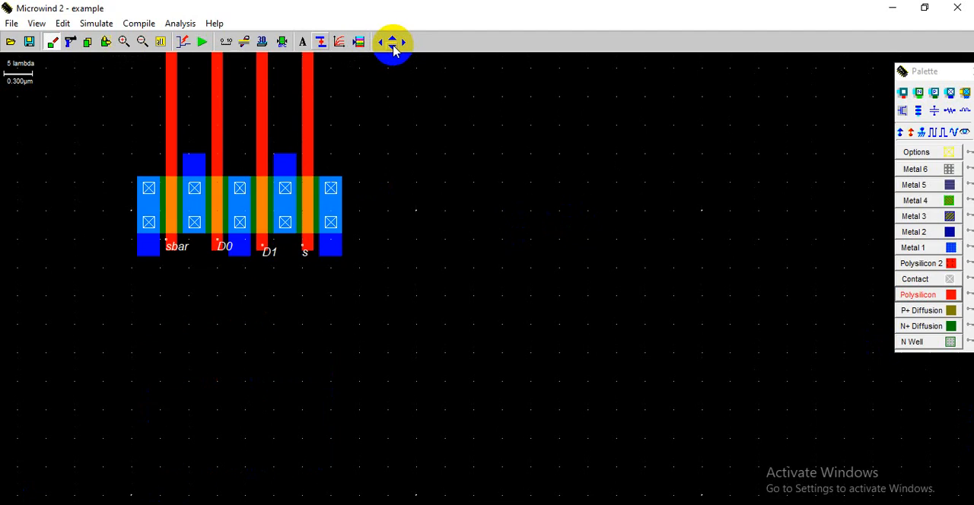
{"action": "left_click", "coordinate": [393, 38]}
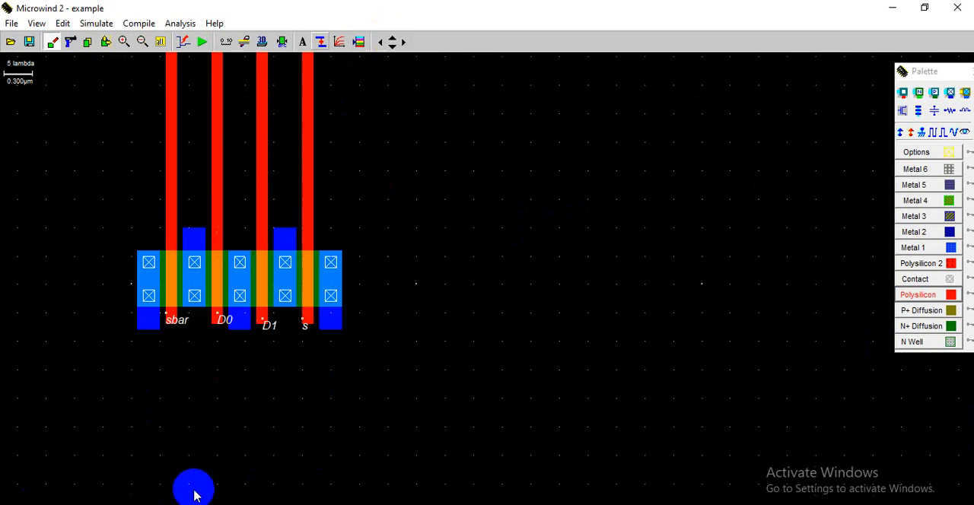
{"action": "left_click", "coordinate": [122, 44]}
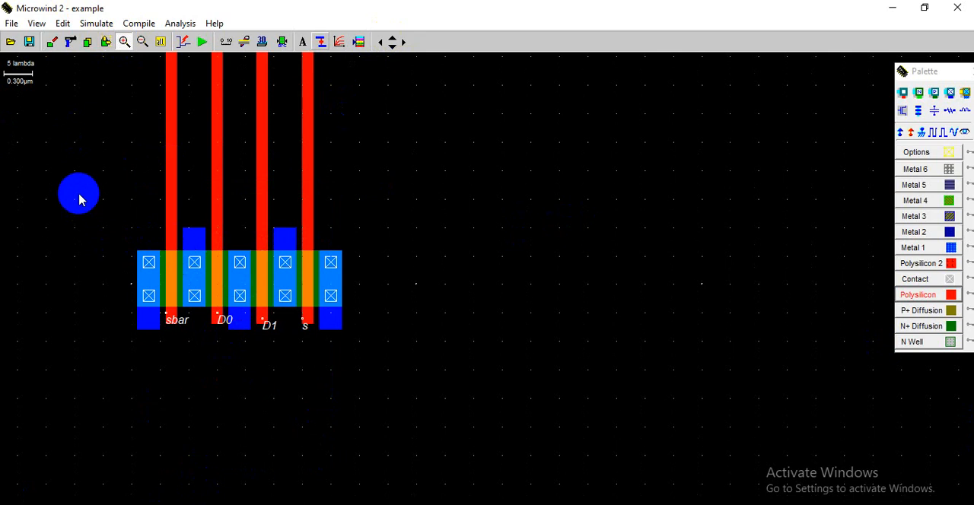
{"action": "left_click_drag", "start_coordinate": [81, 195], "coordinate": [432, 380]}
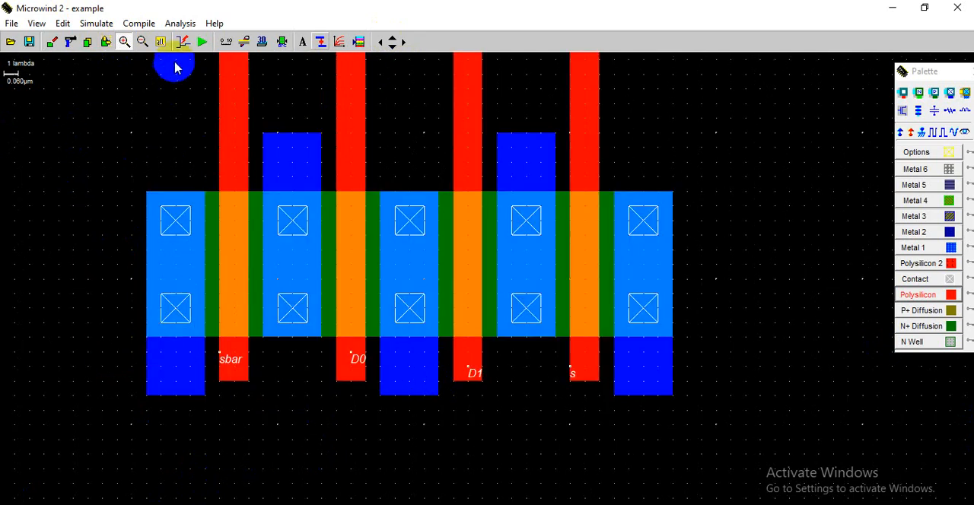
{"action": "left_click", "coordinate": [141, 44]}
{"action": "left_click", "coordinate": [141, 44]}
{"action": "left_click", "coordinate": [141, 44]}
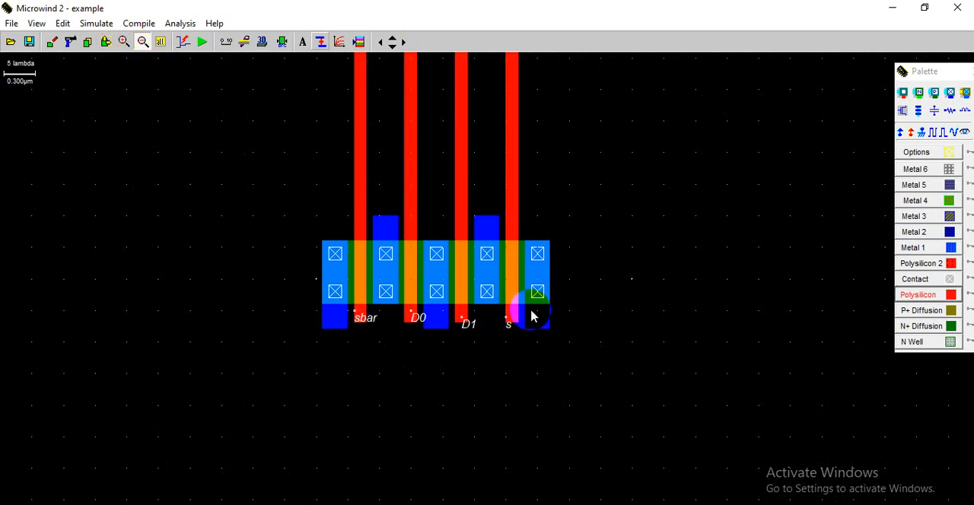
{"action": "left_click", "coordinate": [919, 251]}
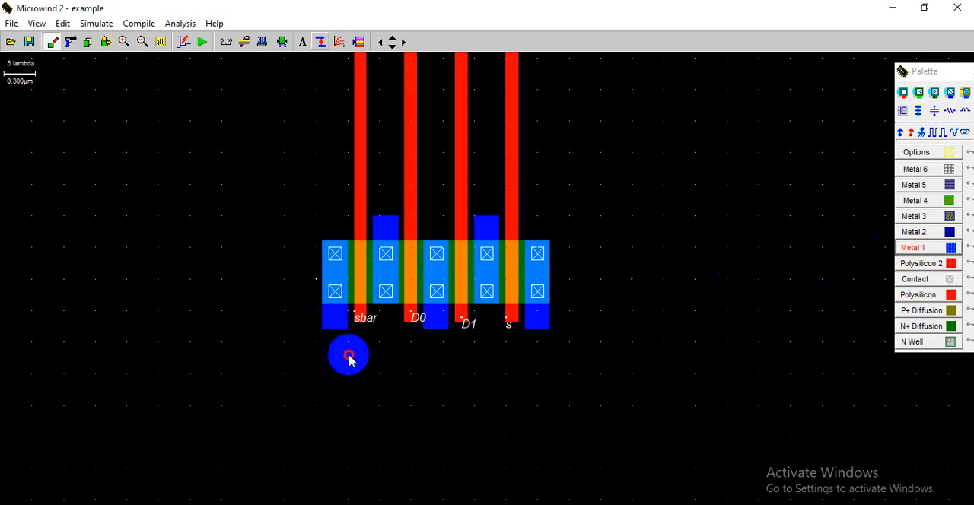
{"action": "left_click_drag", "start_coordinate": [323, 311], "coordinate": [348, 432]}
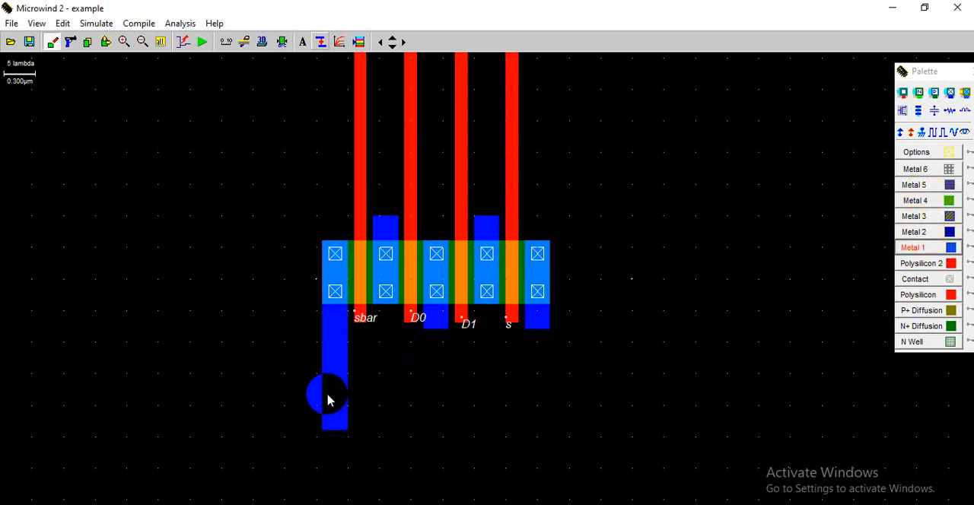
{"action": "left_click_drag", "start_coordinate": [322, 404], "coordinate": [553, 432]}
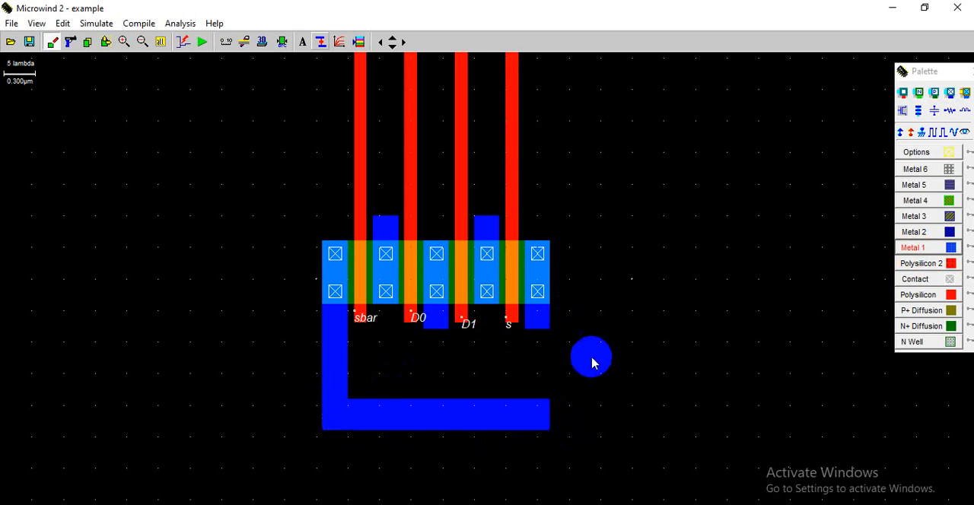
- Connect the rightmost nMOS terminal to the horizontal strip below the device with a vertical Metal 1 strip
{"action": "left_click", "coordinate": [923, 254]}
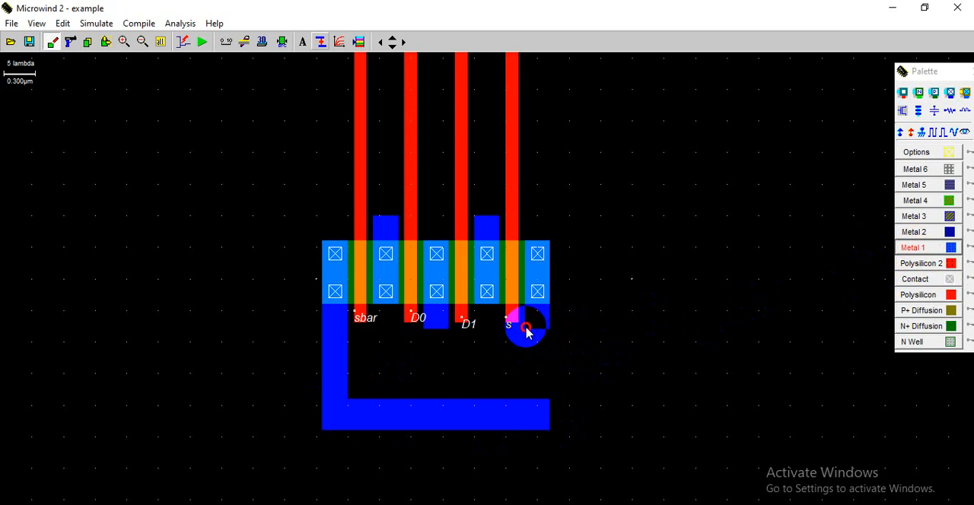
{"action": "left_click_drag", "start_coordinate": [526, 332], "coordinate": [539, 357]}
{"action": "left_click_drag", "start_coordinate": [554, 382], "coordinate": [554, 436]}
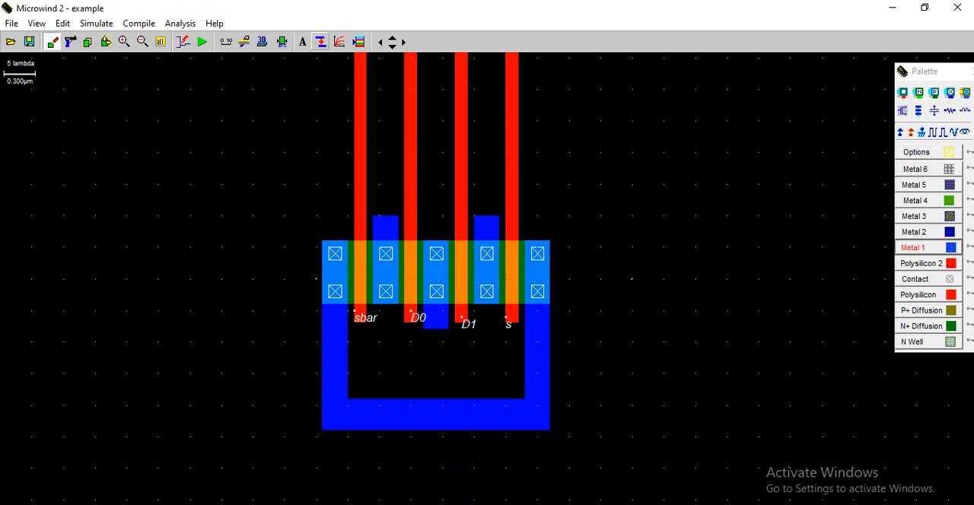
- Consult the Inverting Mux schematic in PowerPoint and, back in Microwind, place a Vss ground on the middle nMOS terminal's metal
{"action": "key", "text": "alt+Tab"}
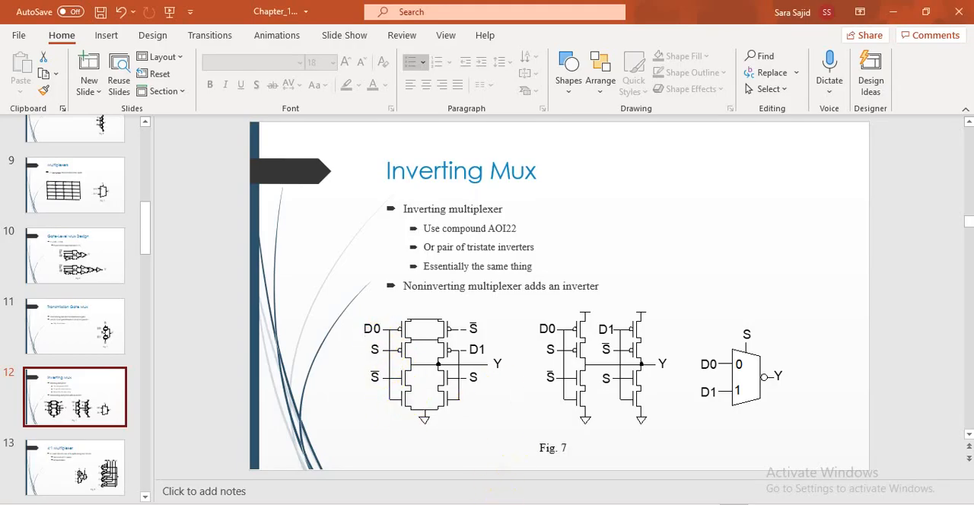
{"action": "key", "text": "alt+Tab"}
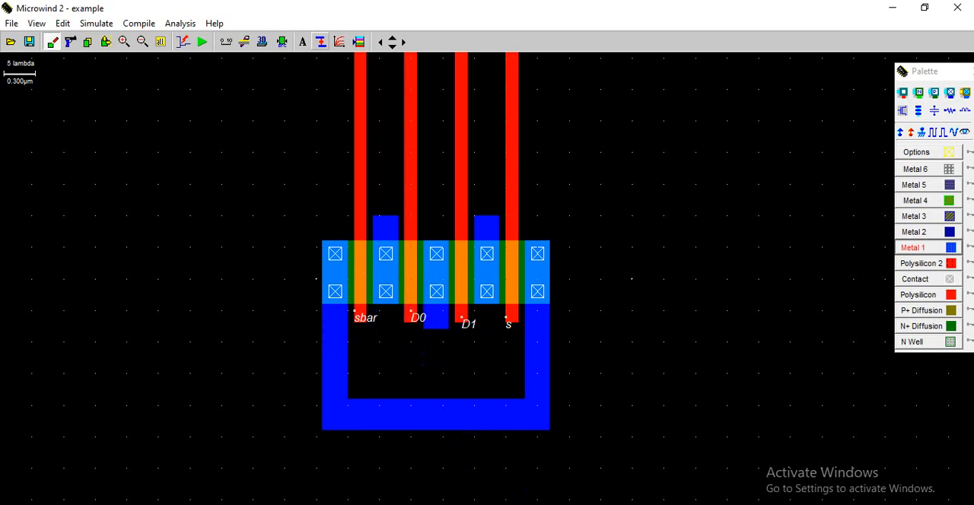
{"action": "left_click", "coordinate": [531, 504]}
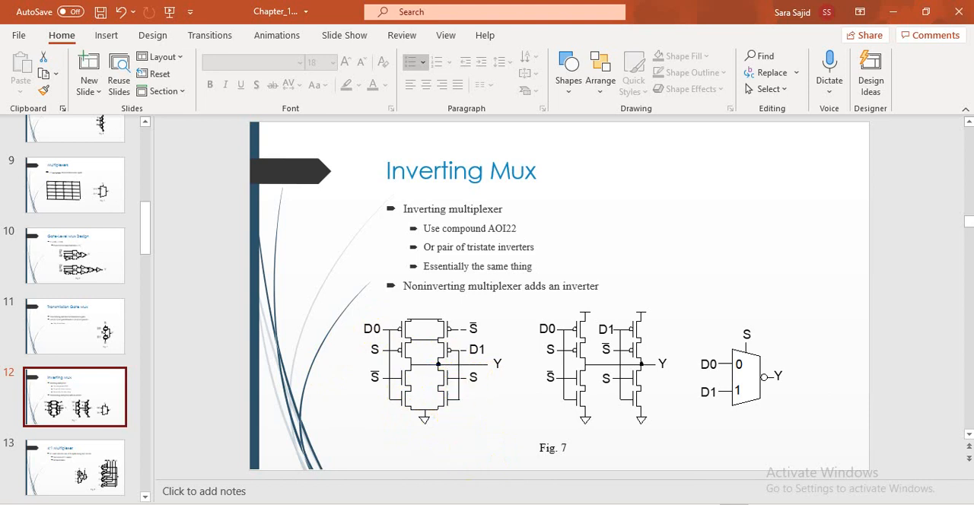
{"action": "key", "text": "alt+Tab"}
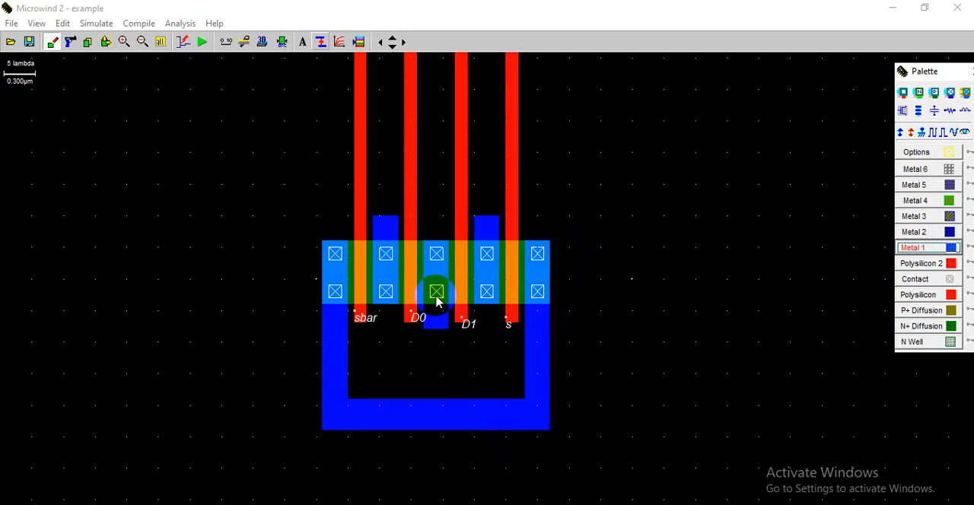
{"action": "left_click", "coordinate": [922, 131]}
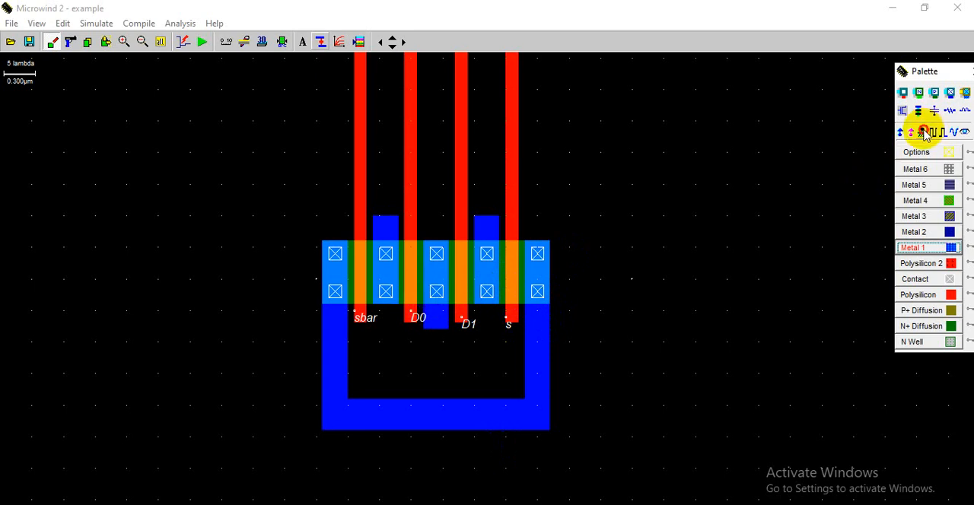
{"action": "left_click", "coordinate": [436, 319]}
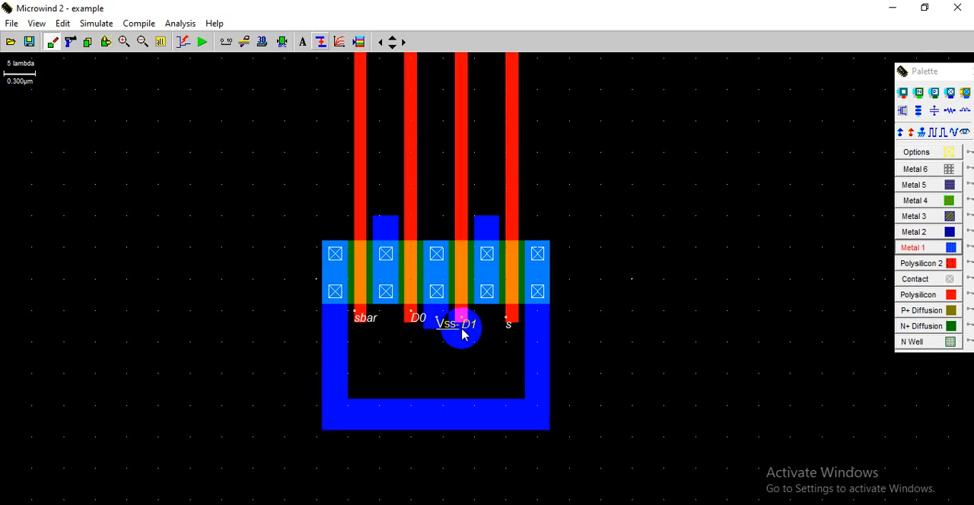
- Check the pull-up network in the PowerPoint schematic and, back in Microwind, place a Vdd supply on the second pMOS terminal's lower metal end
{"action": "left_click", "coordinate": [394, 40]}
{"action": "left_click", "coordinate": [394, 39]}
{"action": "left_click", "coordinate": [394, 39]}
{"action": "left_click", "coordinate": [394, 39]}
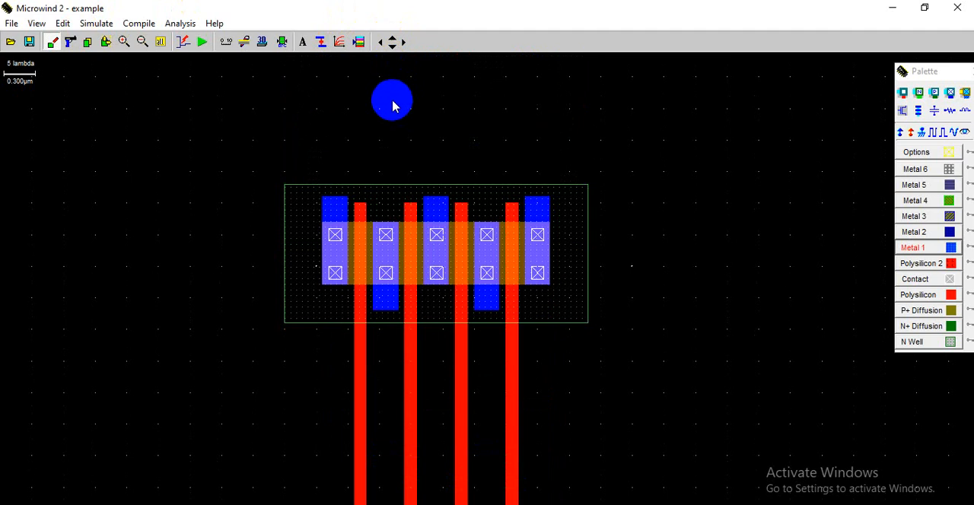
{"action": "left_click", "coordinate": [508, 504]}
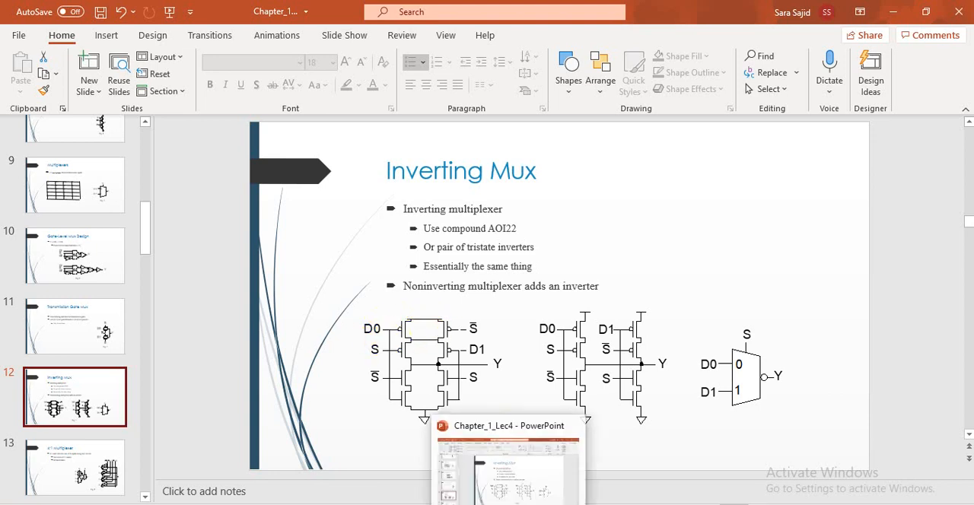
{"action": "left_click", "coordinate": [542, 503]}
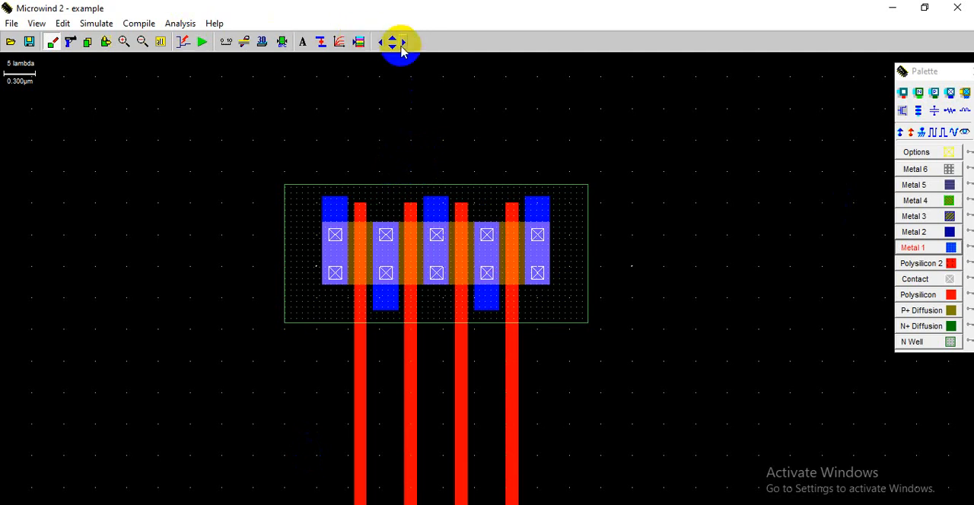
{"action": "left_click", "coordinate": [392, 43]}
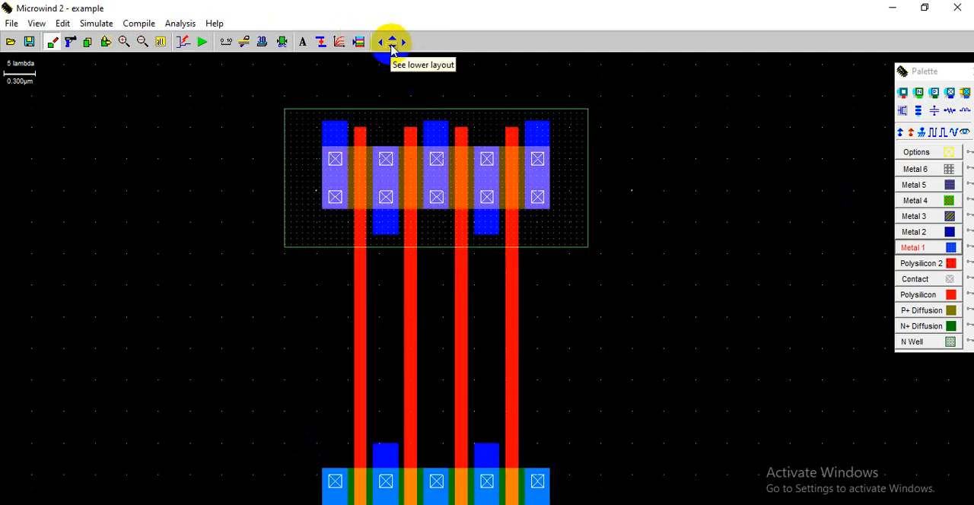
{"action": "left_click", "coordinate": [393, 47]}
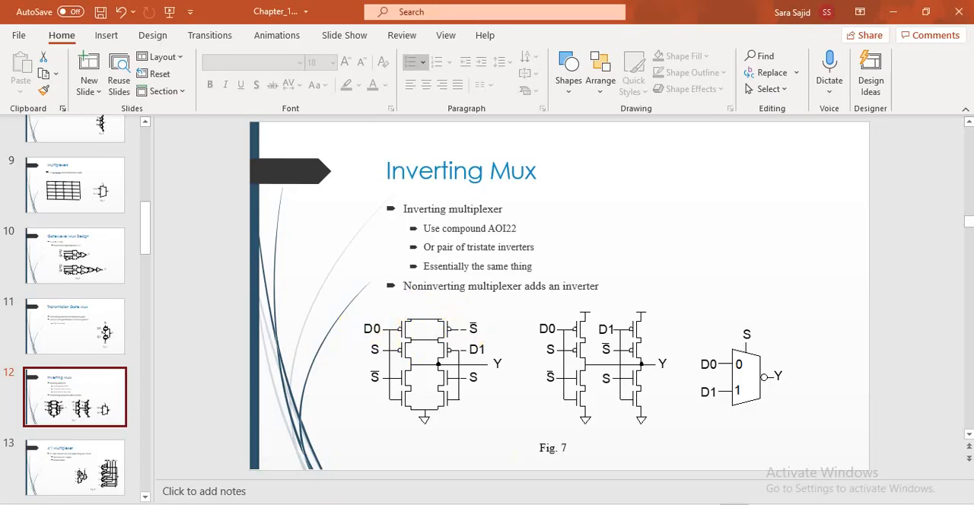
{"action": "key", "text": "alt+Tab"}
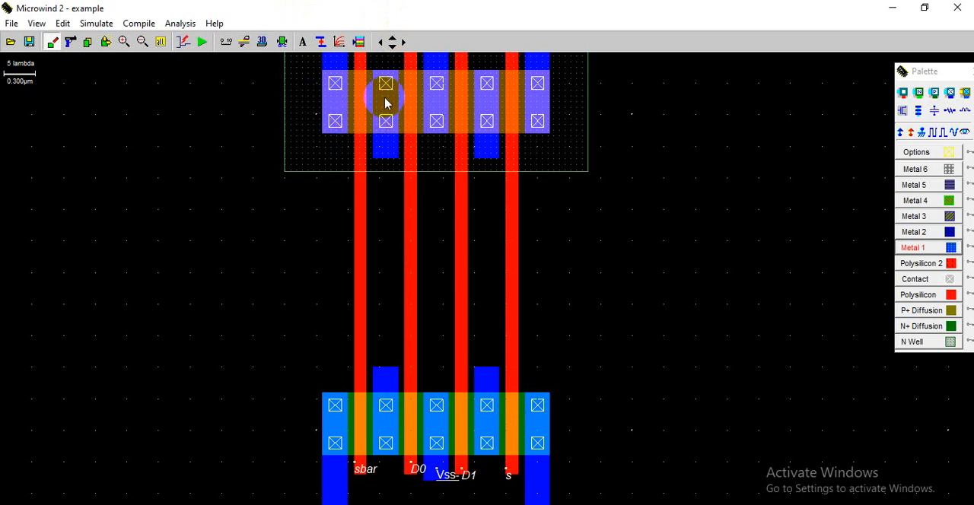
{"action": "left_click", "coordinate": [391, 150]}
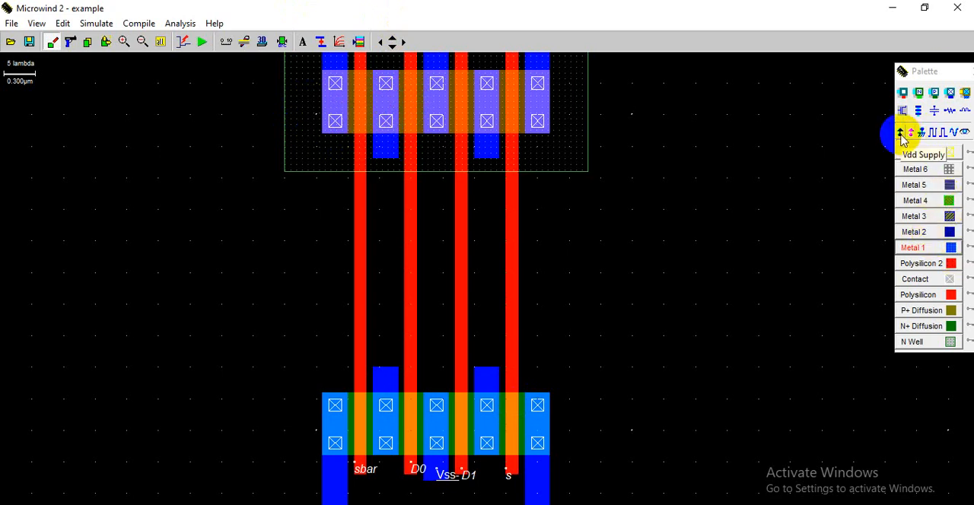
{"action": "left_click", "coordinate": [902, 133]}
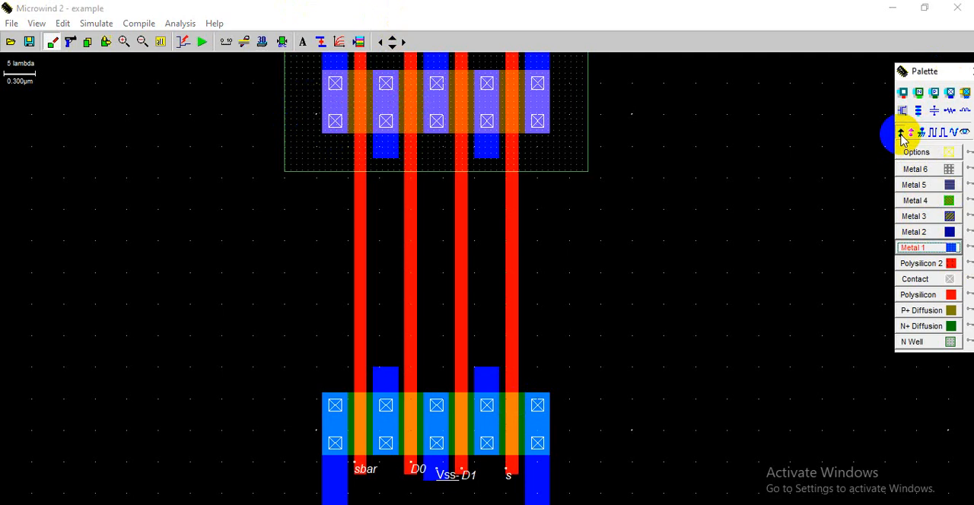
{"action": "left_click", "coordinate": [384, 150]}
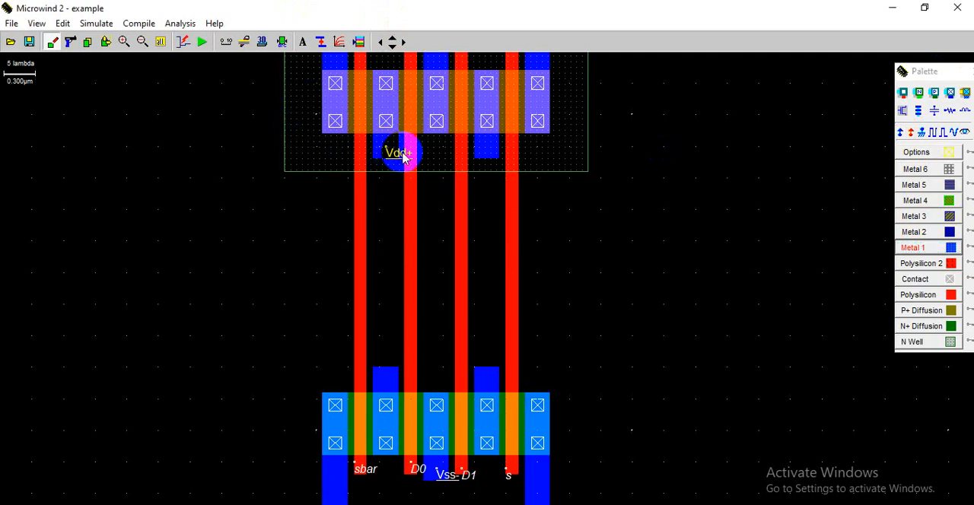
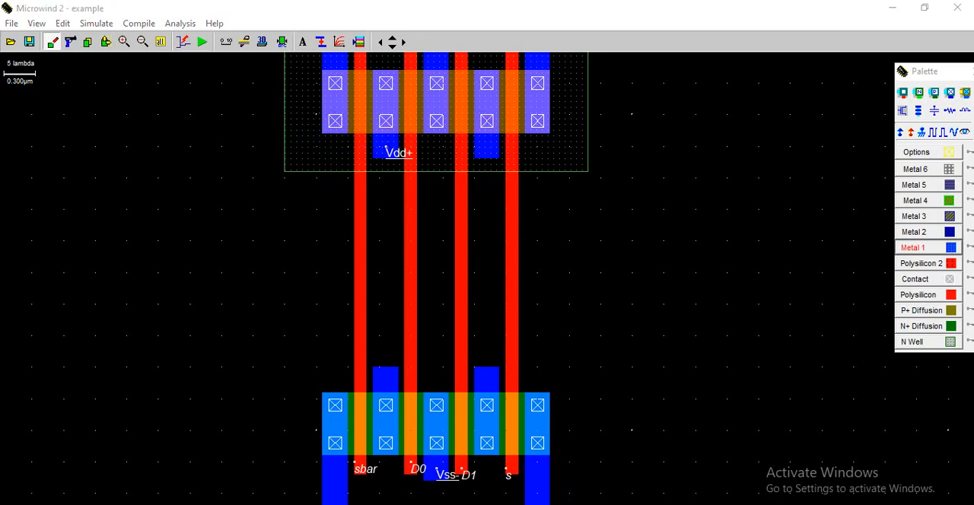
- Draw Metal 1 down from the leftmost and middle pMOS terminals and join their lower ends with a horizontal strip
{"action": "left_click", "coordinate": [244, 41]}
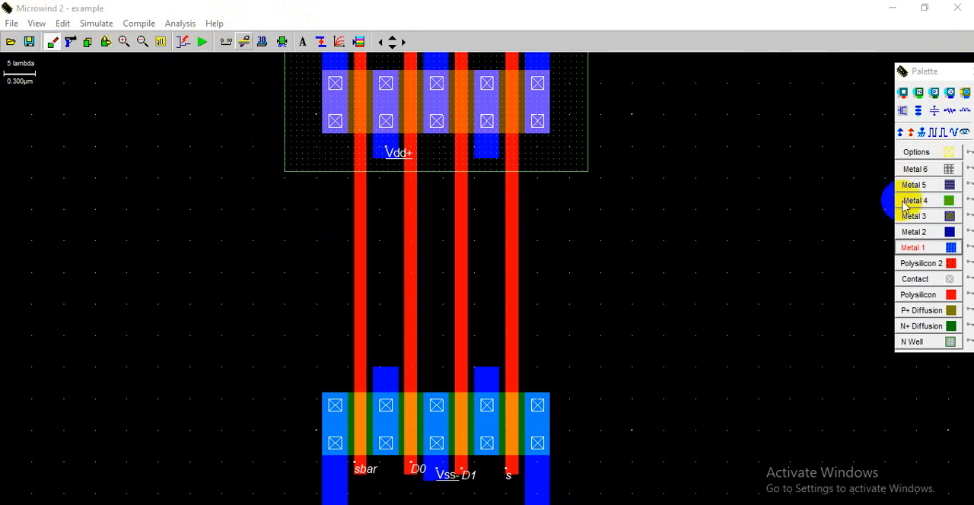
{"action": "left_click", "coordinate": [923, 250]}
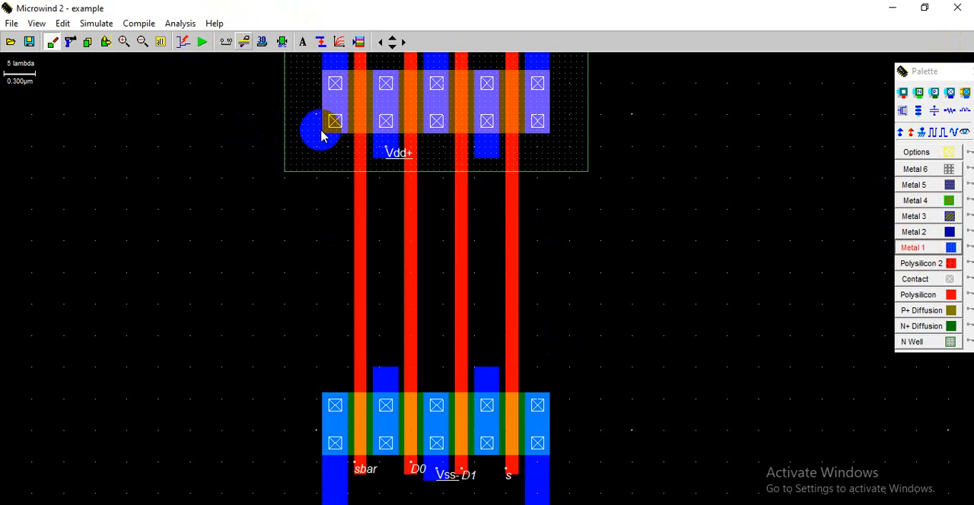
{"action": "left_click_drag", "start_coordinate": [321, 136], "coordinate": [349, 250]}
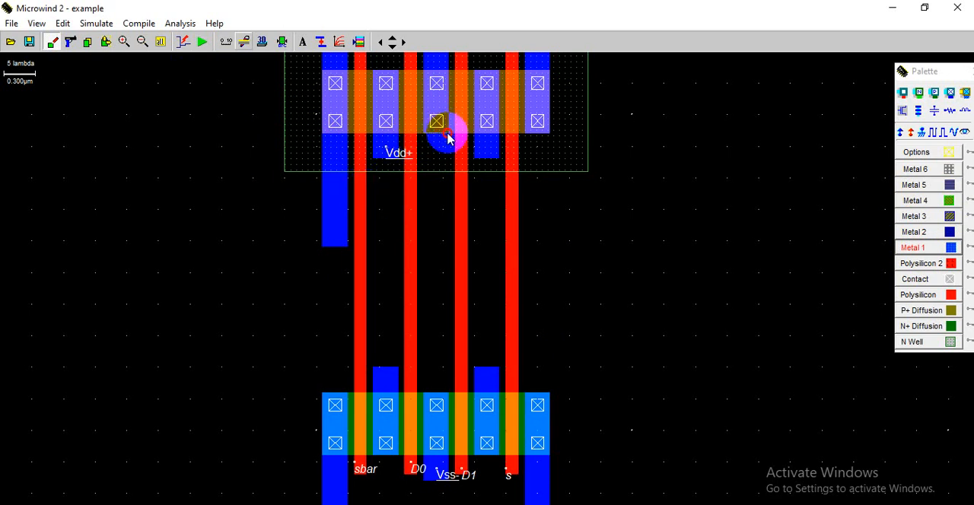
{"action": "left_click_drag", "start_coordinate": [447, 138], "coordinate": [449, 248]}
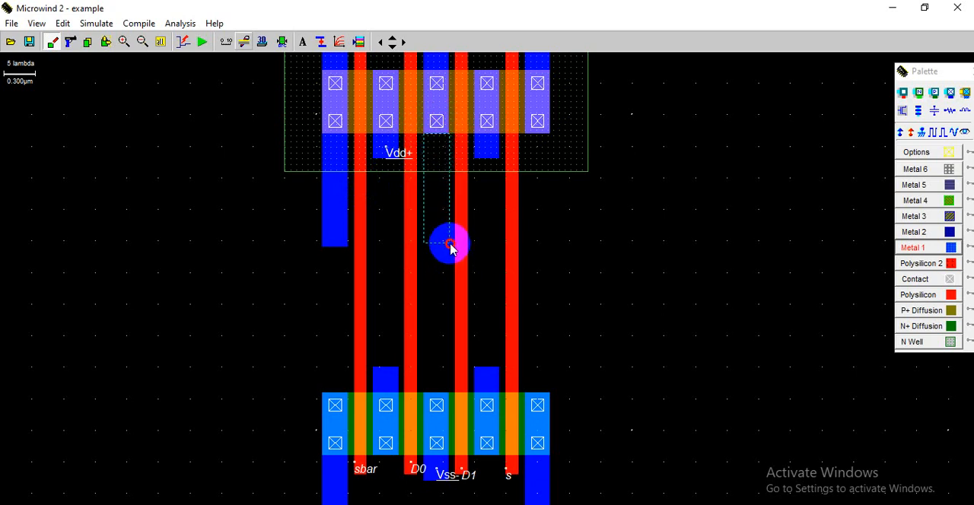
{"action": "left_click_drag", "start_coordinate": [450, 244], "coordinate": [451, 245]}
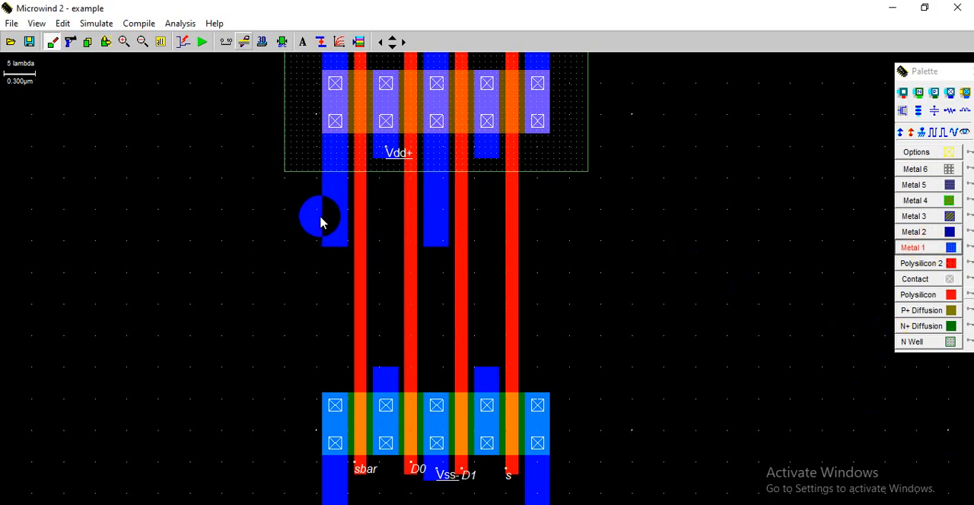
{"action": "left_click_drag", "start_coordinate": [323, 222], "coordinate": [455, 254]}
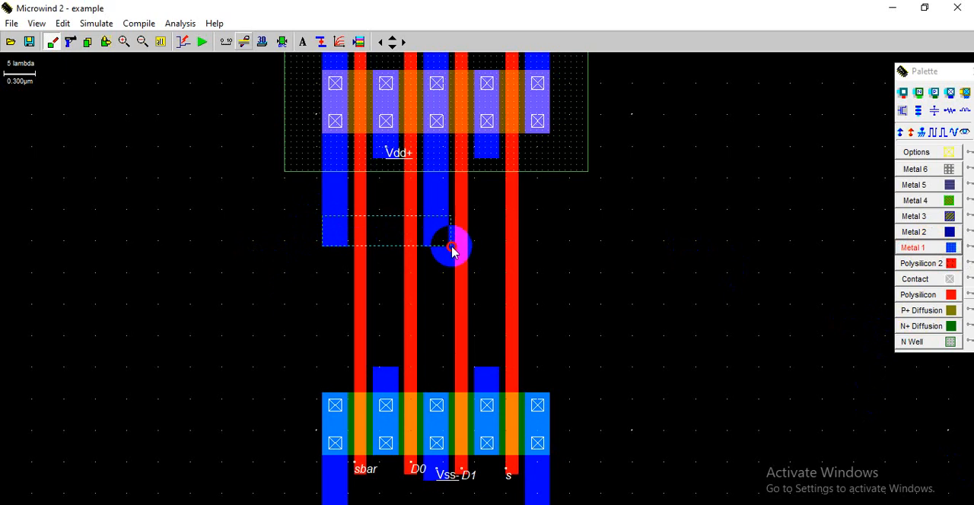
{"action": "left_click_drag", "start_coordinate": [448, 251], "coordinate": [450, 254]}
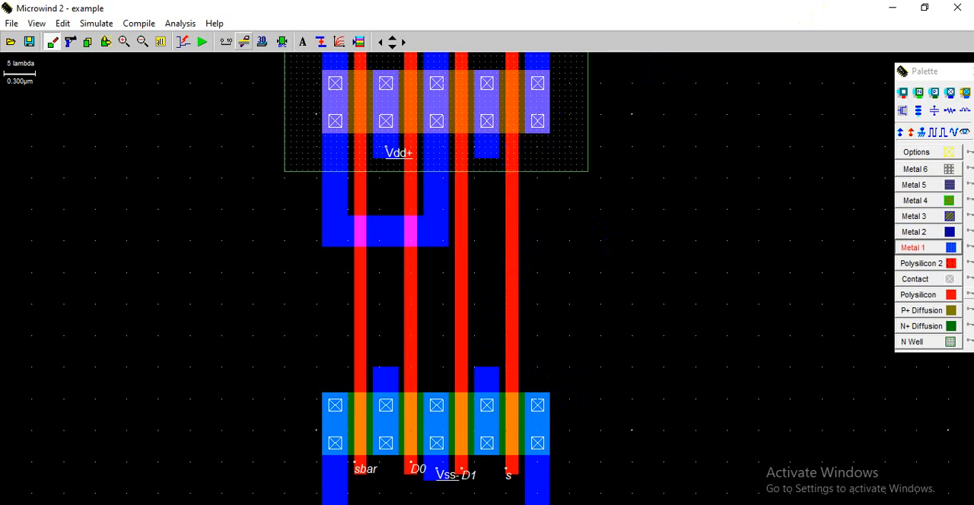
- Check the PowerPoint mux schematic and, back in Microwind, extend horizontal Metal 1 rightward from the middle pMOS strip and draw the rightmost terminal's strip down to it
{"action": "key", "text": "alt+Tab"}
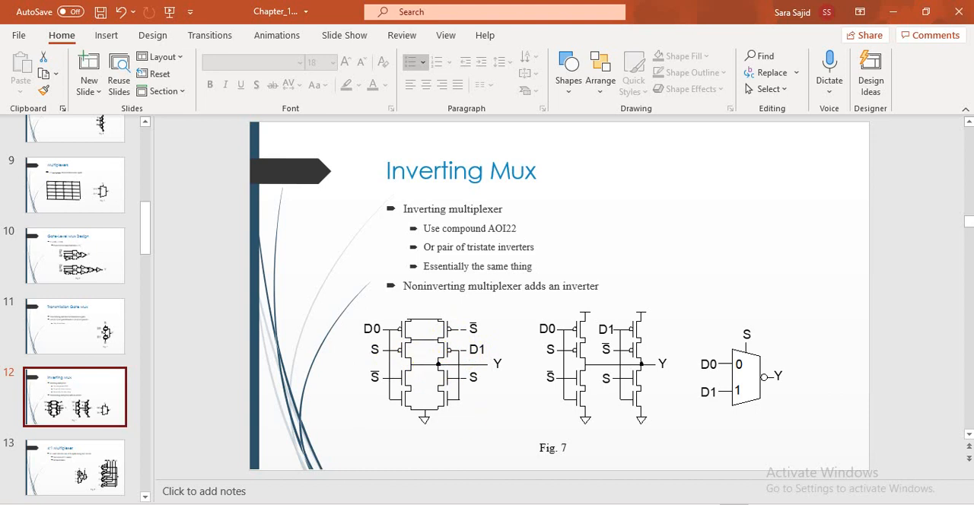
{"action": "key", "text": "alt+Tab"}
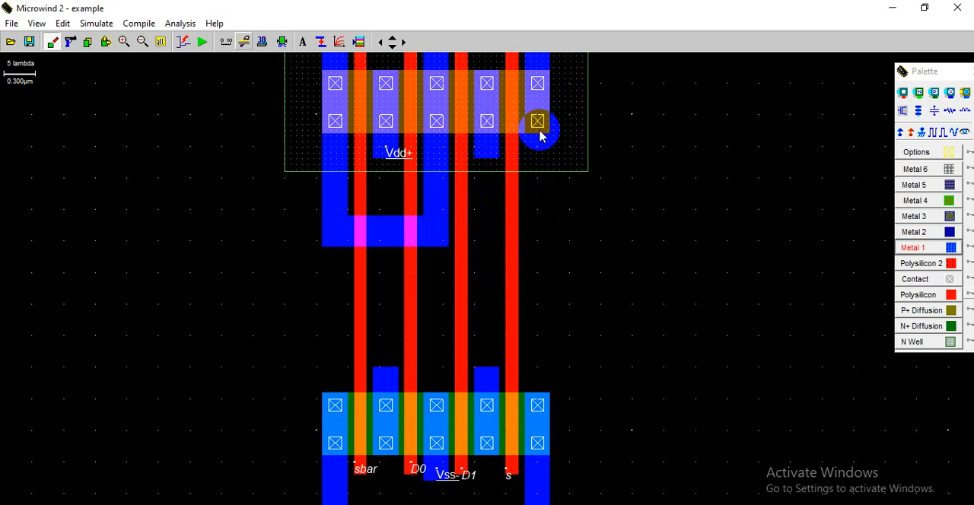
{"action": "left_click", "coordinate": [928, 251]}
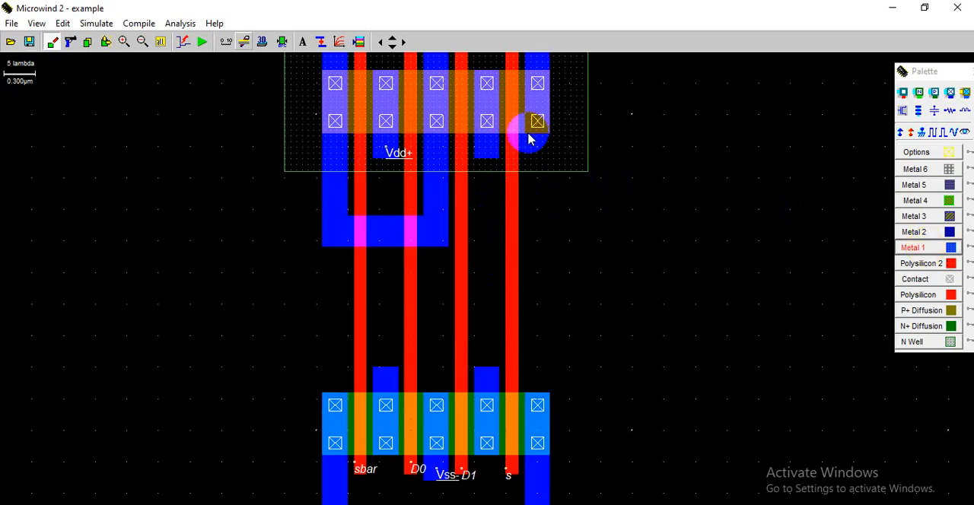
{"action": "left_click_drag", "start_coordinate": [424, 220], "coordinate": [555, 245]}
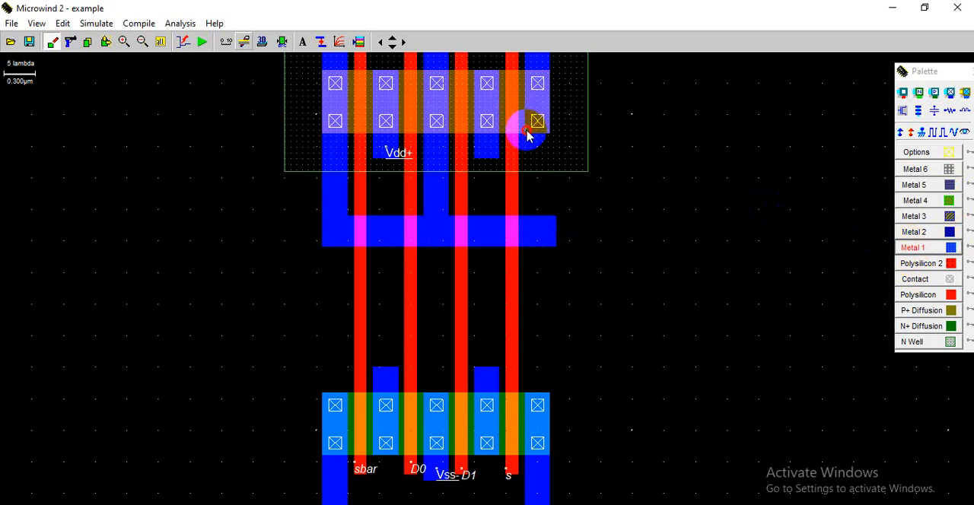
{"action": "left_click_drag", "start_coordinate": [527, 134], "coordinate": [551, 248]}
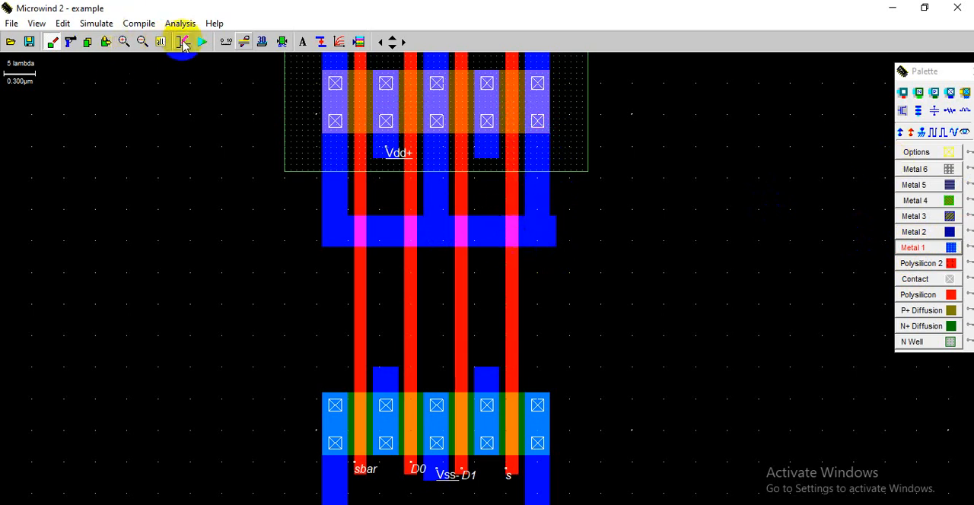
- Delete the overlong right-hand horizontal Metal 1 strip and redraw it from the middle pMOS strip to the rightmost strip's outer edge
{"action": "left_click", "coordinate": [71, 42]}
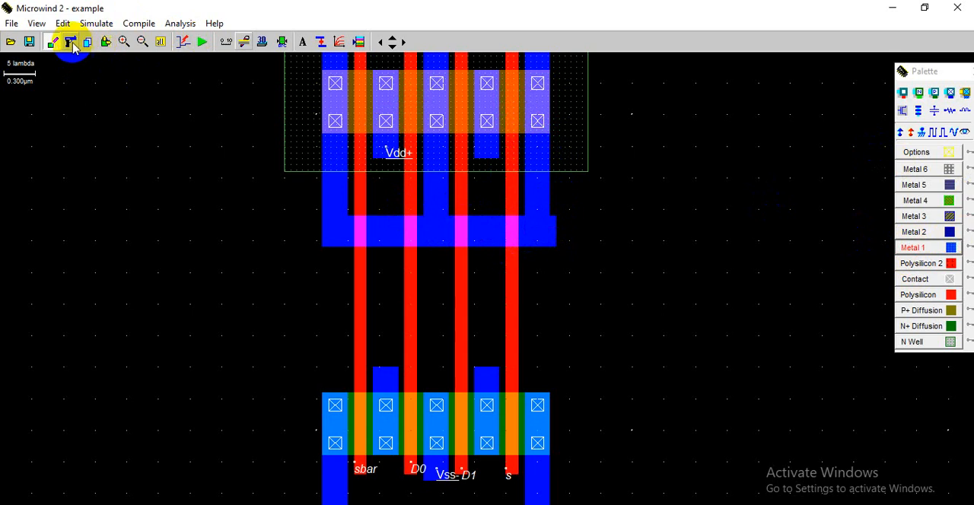
{"action": "left_click", "coordinate": [556, 226]}
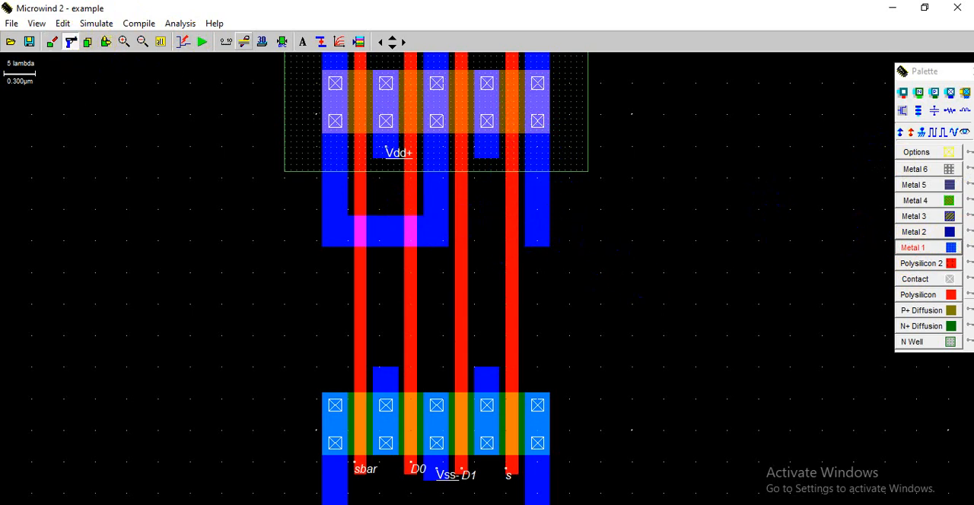
{"action": "left_click", "coordinate": [921, 248]}
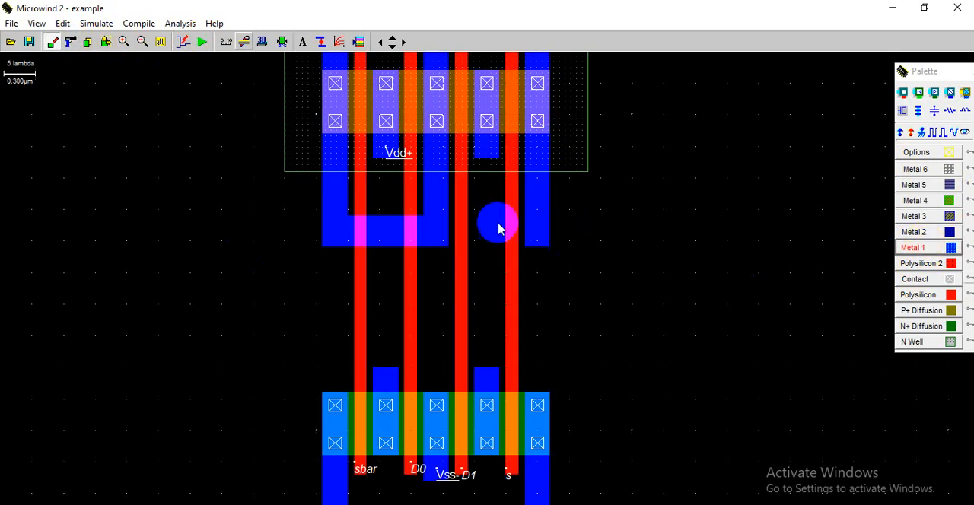
{"action": "left_click_drag", "start_coordinate": [424, 219], "coordinate": [552, 252]}
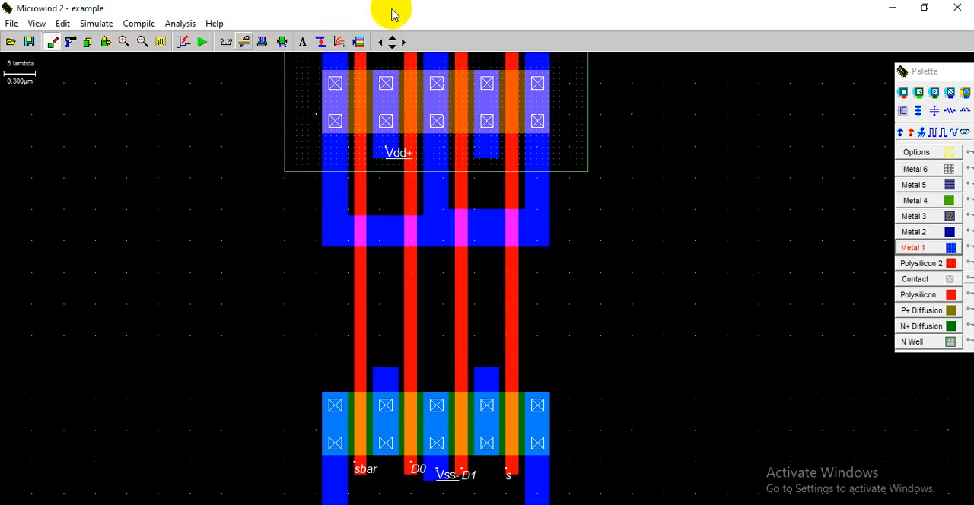
- Extend Metal 1 from the fourth pMOS terminal down through the horizontal strip to a point below it
{"action": "left_click", "coordinate": [392, 48]}
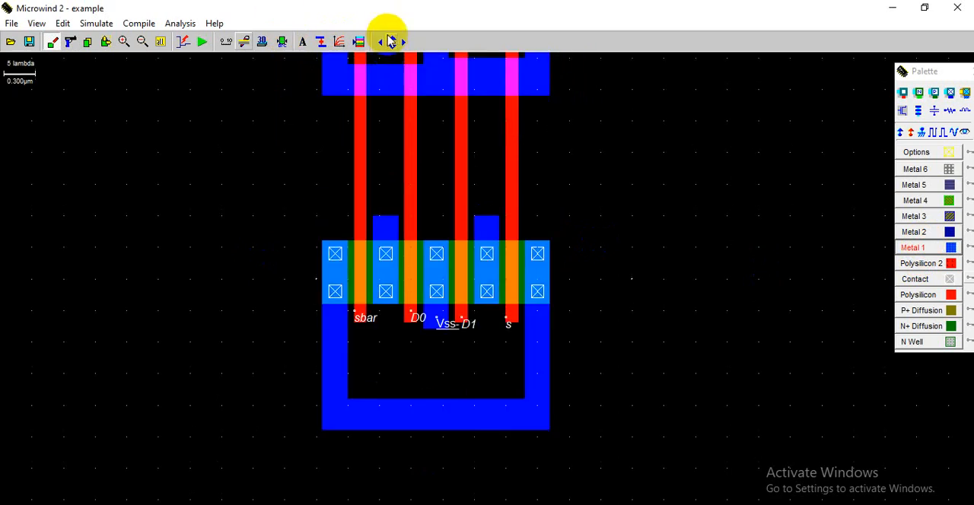
{"action": "left_click", "coordinate": [391, 39]}
{"action": "left_click", "coordinate": [392, 46]}
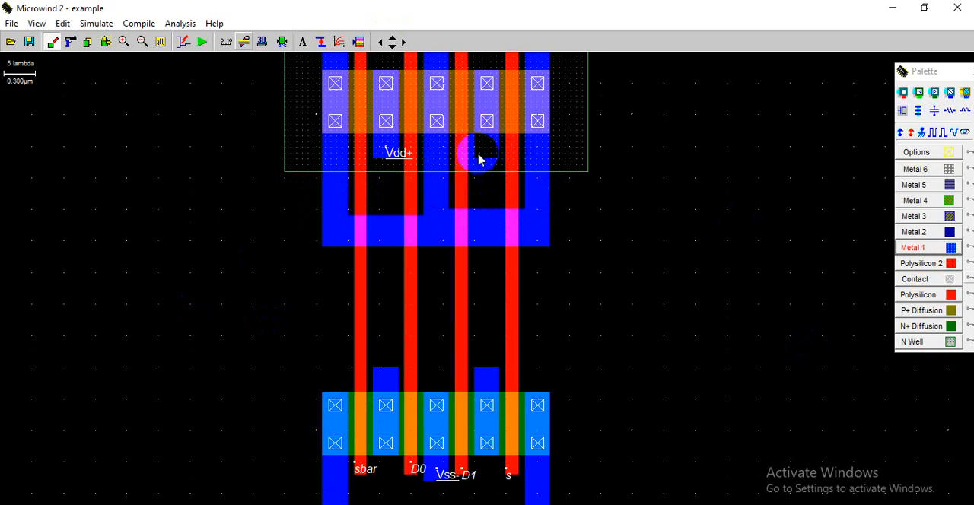
{"action": "left_click", "coordinate": [911, 253]}
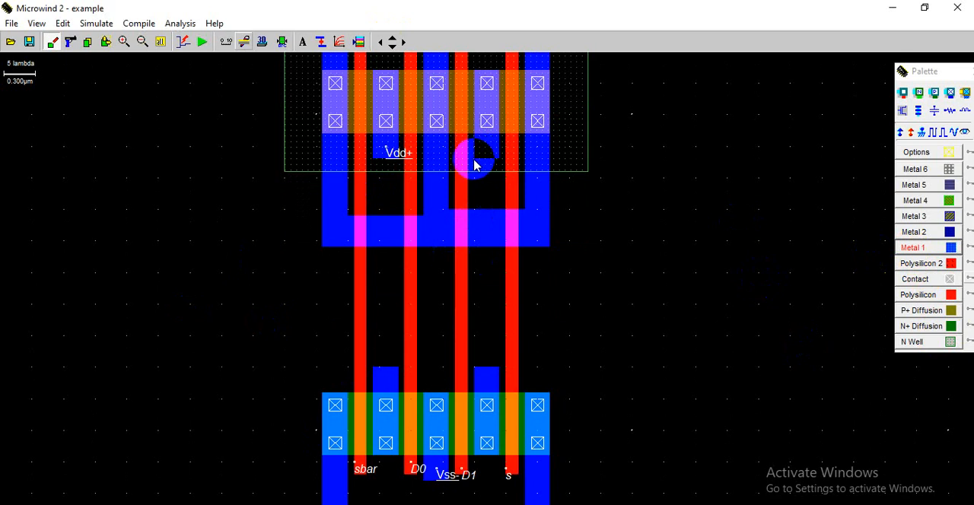
{"action": "left_click_drag", "start_coordinate": [475, 158], "coordinate": [500, 309]}
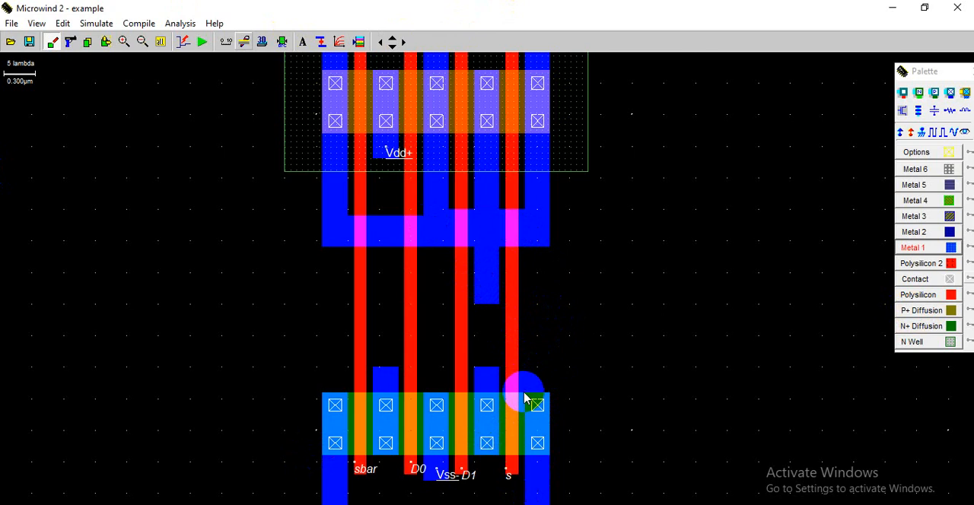
- Draw terminal-width Metal 1 up from the rightmost nMOS terminal and join it horizontally to the fourth pMOS terminal's strip
{"action": "left_click_drag", "start_coordinate": [553, 312], "coordinate": [556, 299]}
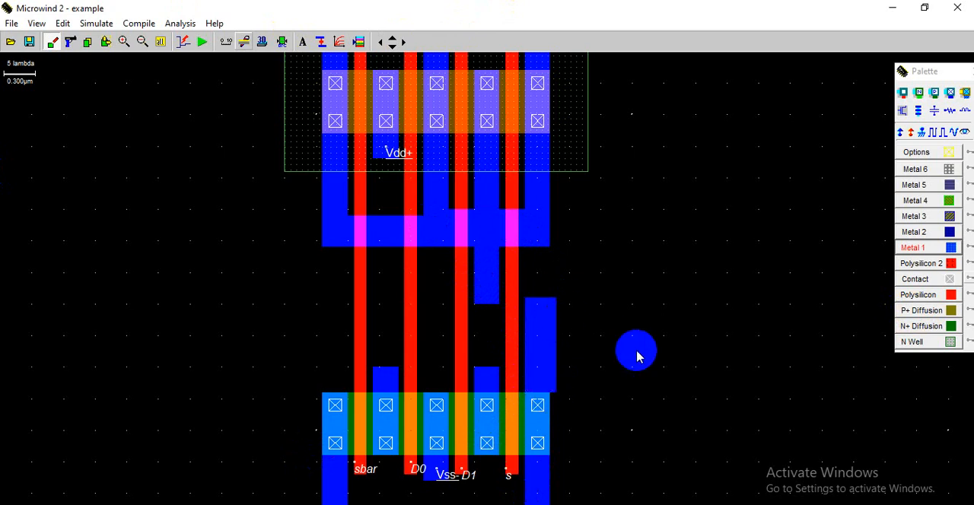
{"action": "key", "text": "ctrl+z"}
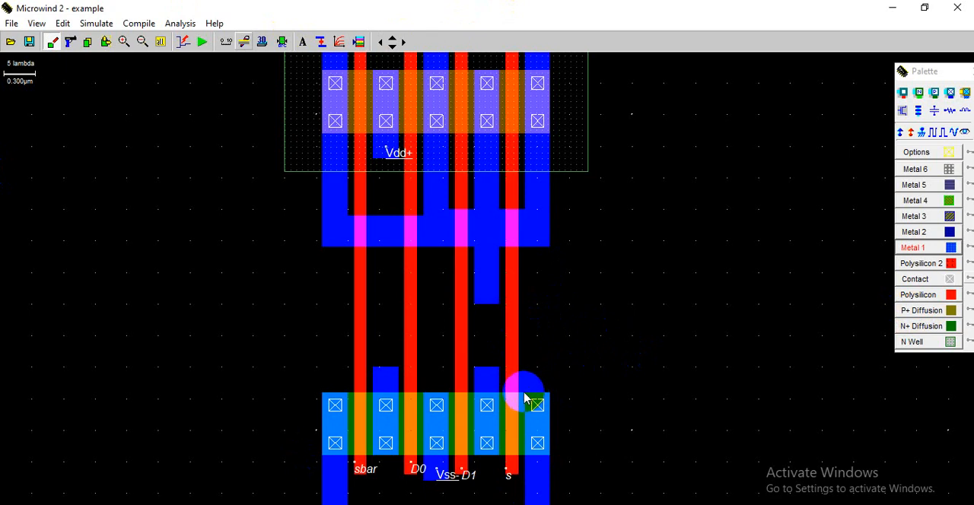
{"action": "left_click_drag", "start_coordinate": [550, 398], "coordinate": [551, 292]}
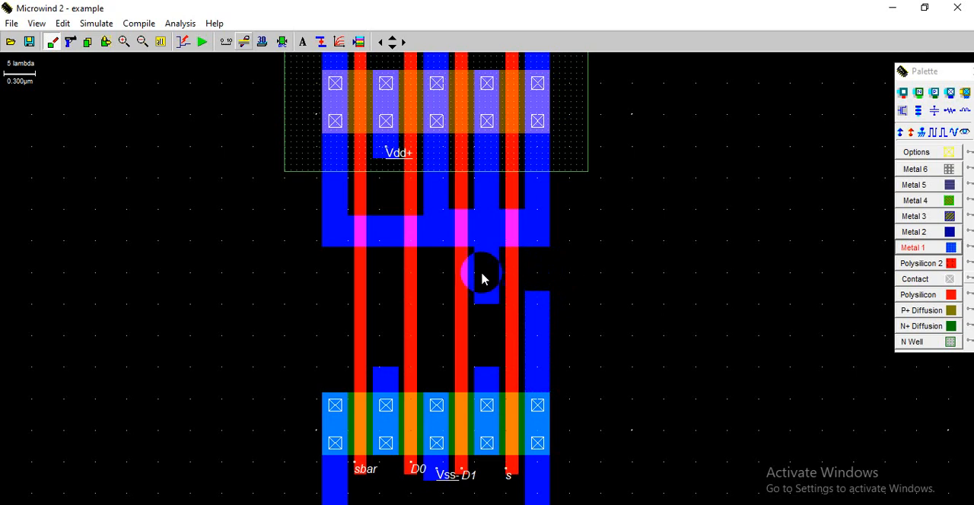
{"action": "left_click_drag", "start_coordinate": [474, 280], "coordinate": [556, 304]}
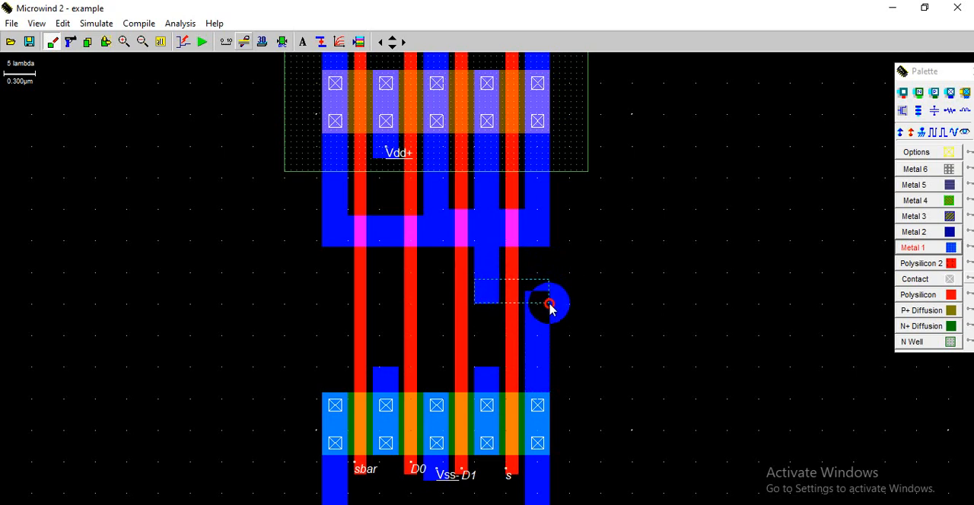
{"action": "left_click_drag", "start_coordinate": [549, 305], "coordinate": [550, 308]}
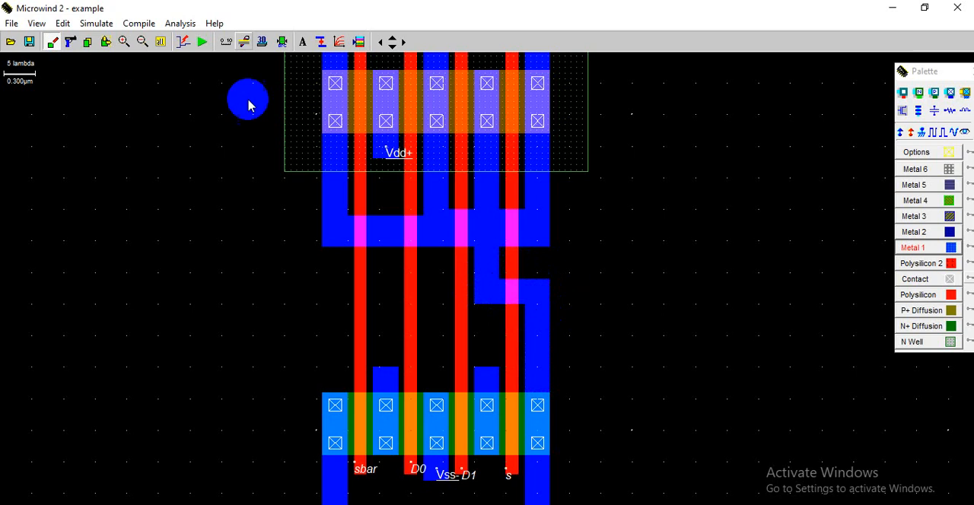
{"action": "left_click", "coordinate": [281, 45]}
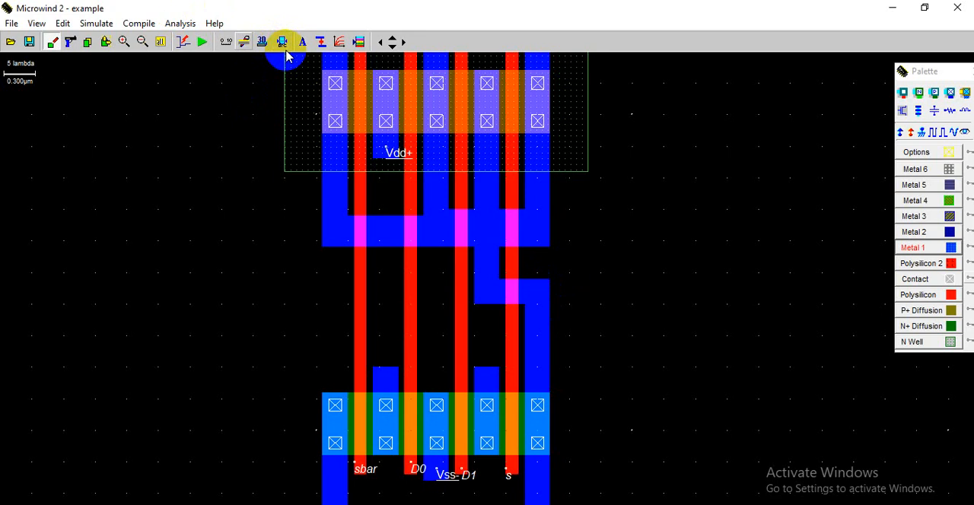
{"action": "left_click", "coordinate": [161, 41]}
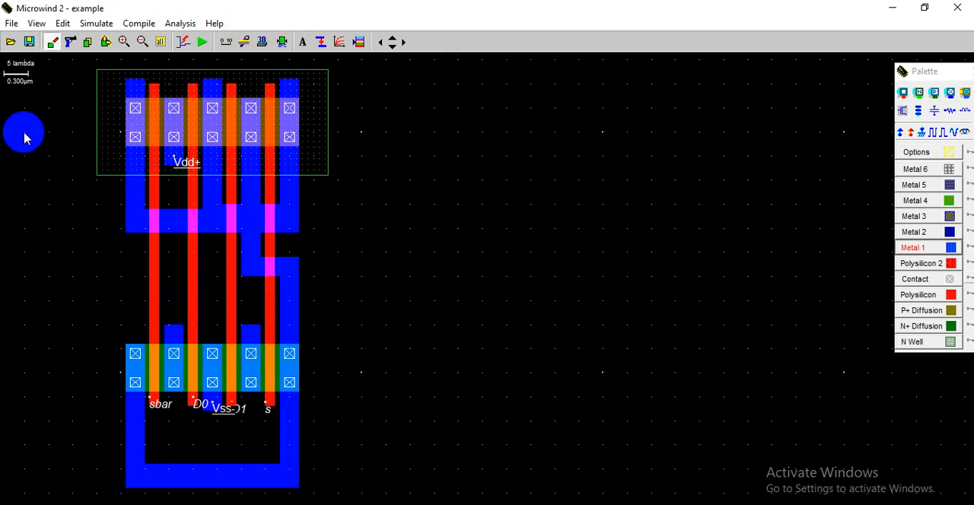
{"action": "left_click", "coordinate": [932, 137]}
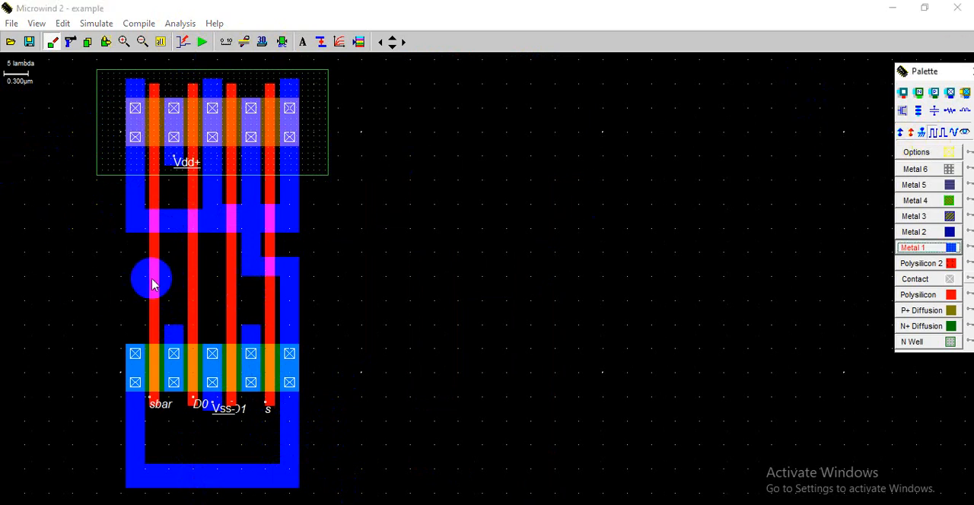
{"action": "left_click", "coordinate": [153, 285]}
{"action": "double_click", "coordinate": [419, 198]}
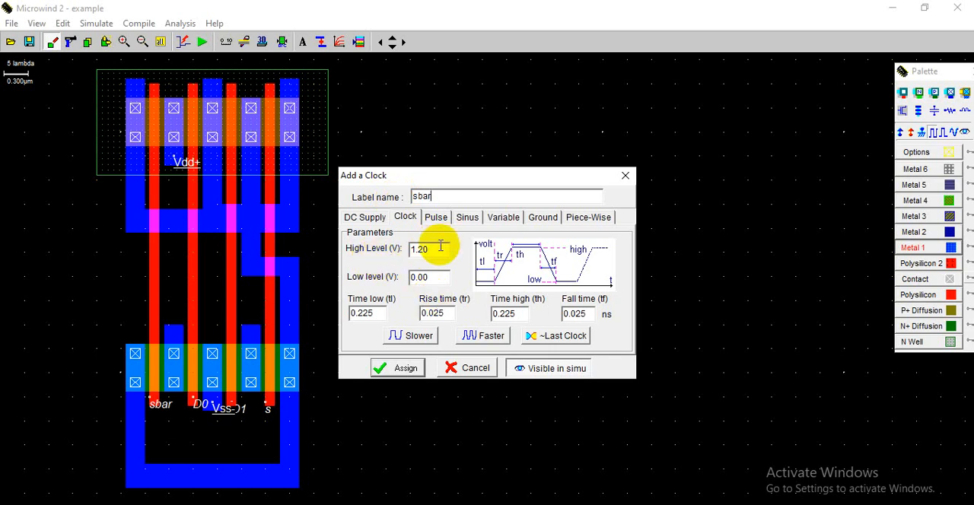
{"action": "left_click_drag", "start_coordinate": [440, 246], "coordinate": [377, 247]}
{"action": "type", "text": "0"}
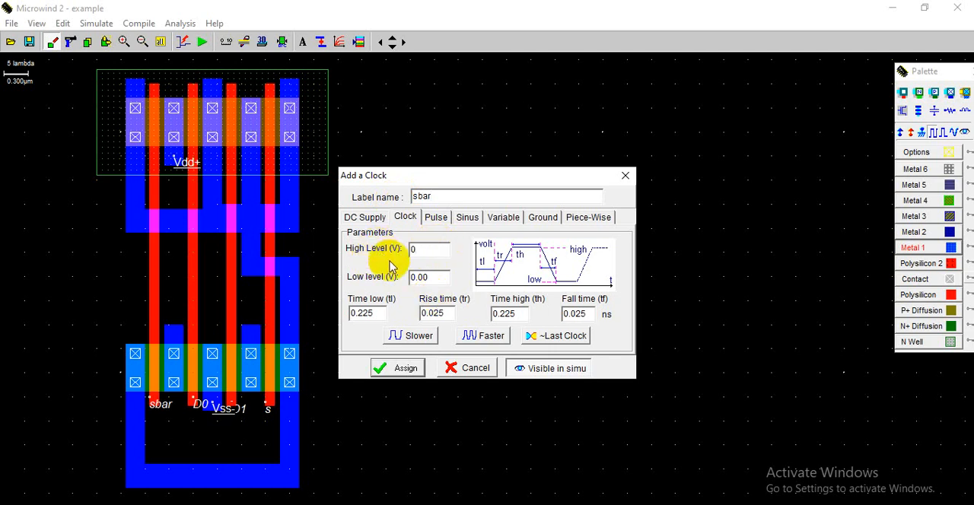
{"action": "left_click_drag", "start_coordinate": [436, 276], "coordinate": [418, 277]}
{"action": "type", "text": "1.20"}
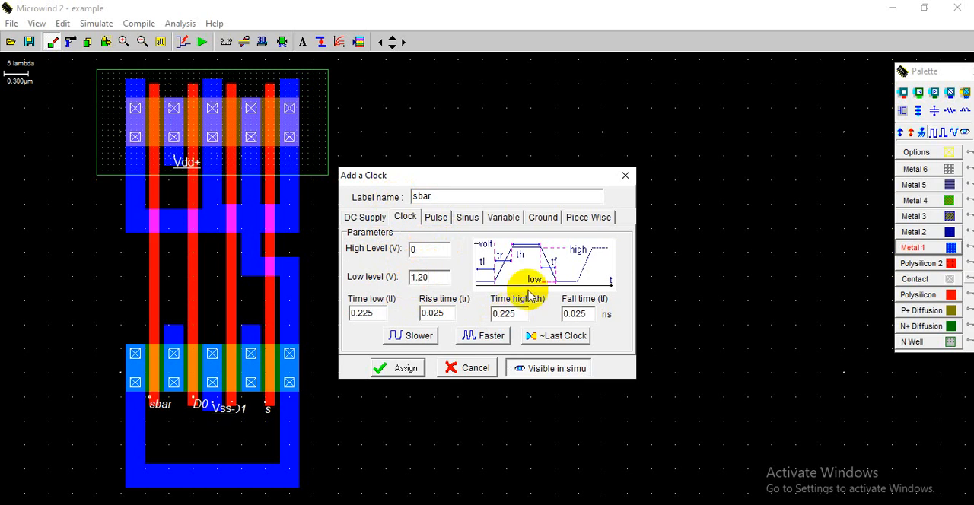
{"action": "left_click", "coordinate": [625, 176]}
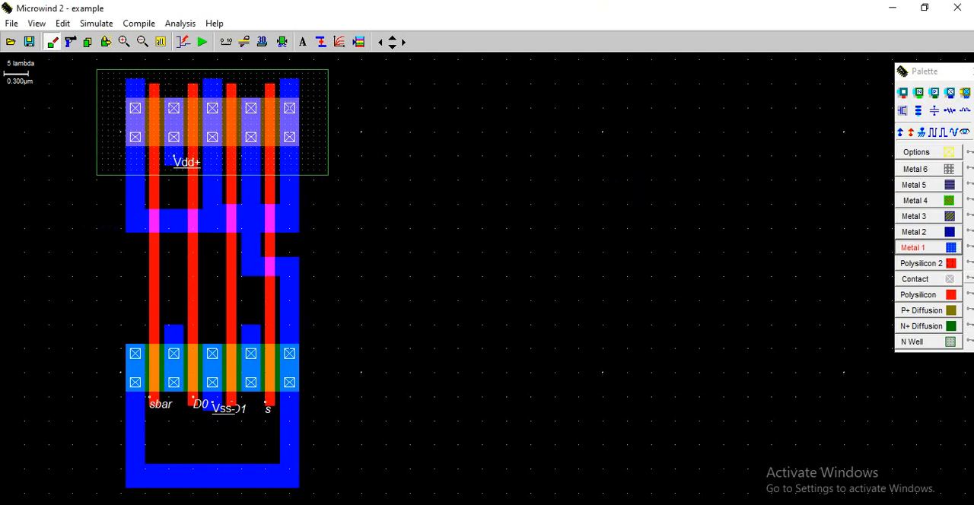
- Assign a clock labelled s to the rightmost polysilicon gate, keeping the default levels and timing
{"action": "left_click", "coordinate": [934, 132]}
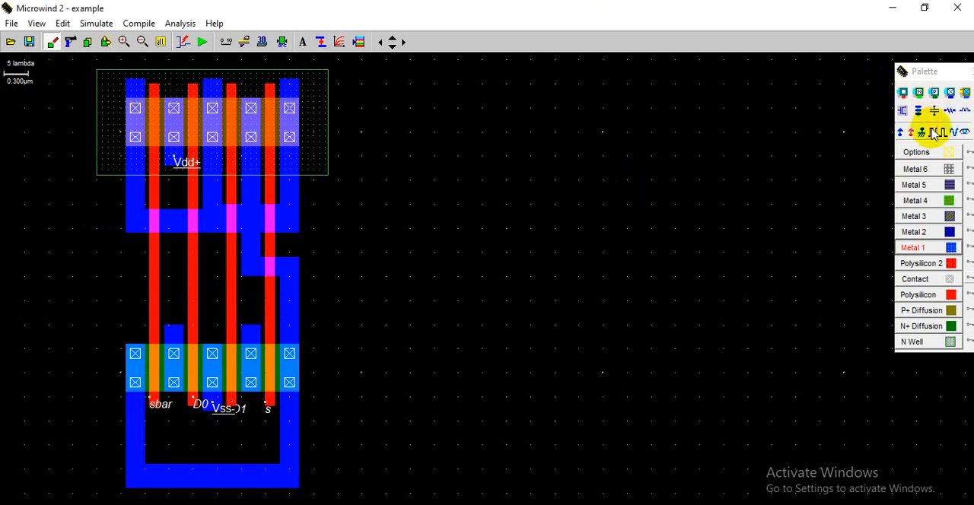
{"action": "left_click", "coordinate": [271, 305]}
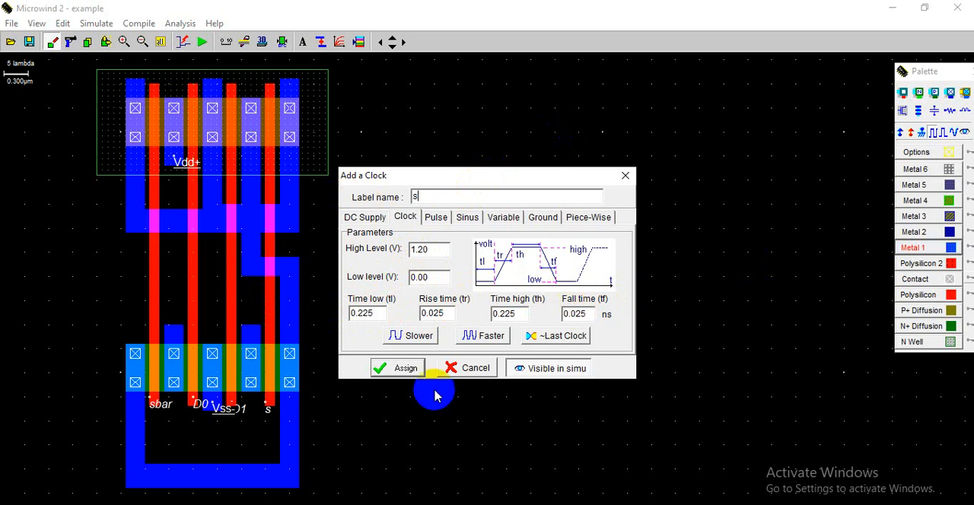
{"action": "left_click", "coordinate": [403, 368]}
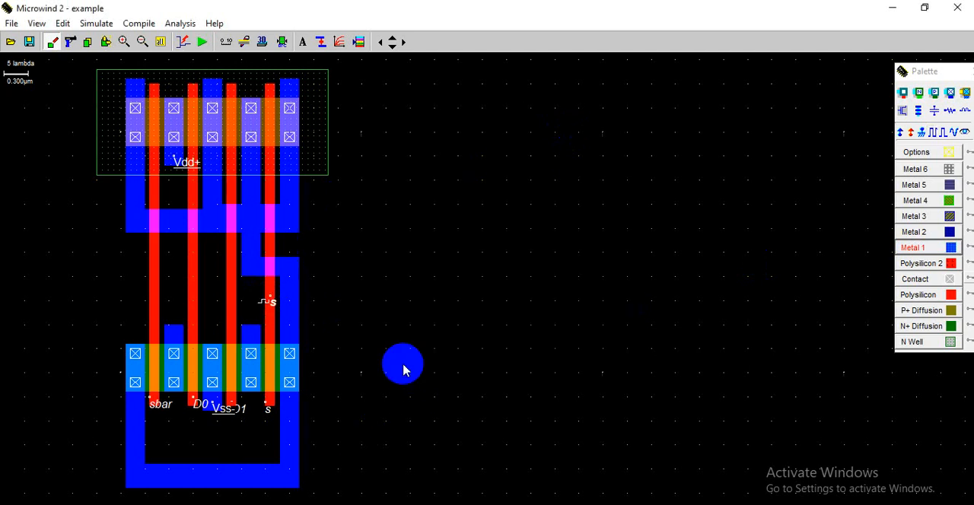
- Assign the inverse of the last clock, labelled ~s with high level 0 V and low level 1.2 V, to the leftmost polysilicon gate
{"action": "left_click", "coordinate": [943, 134]}
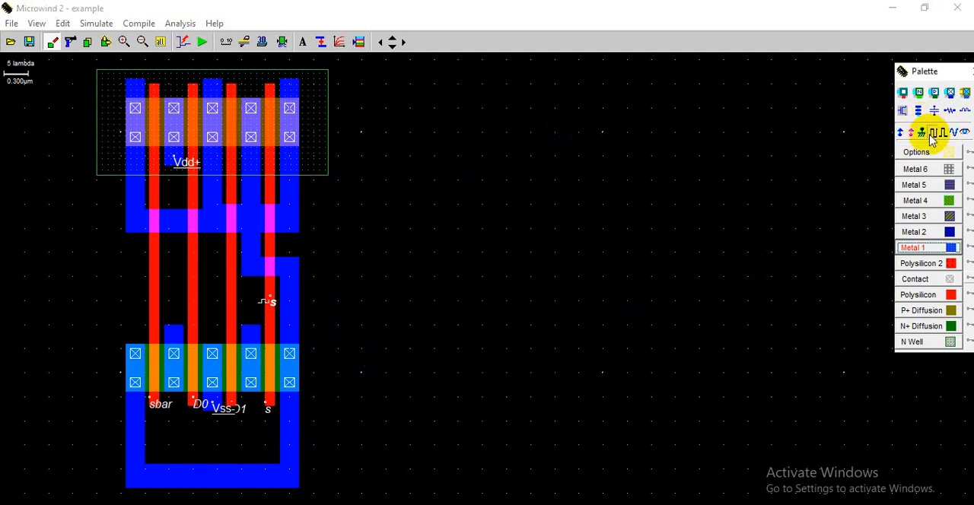
{"action": "left_click", "coordinate": [151, 303]}
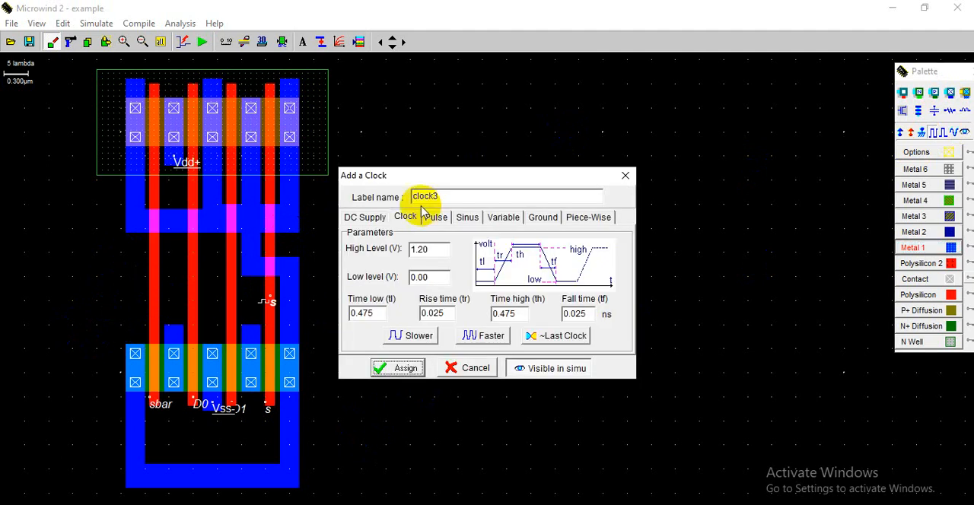
{"action": "left_click_drag", "start_coordinate": [457, 190], "coordinate": [409, 196]}
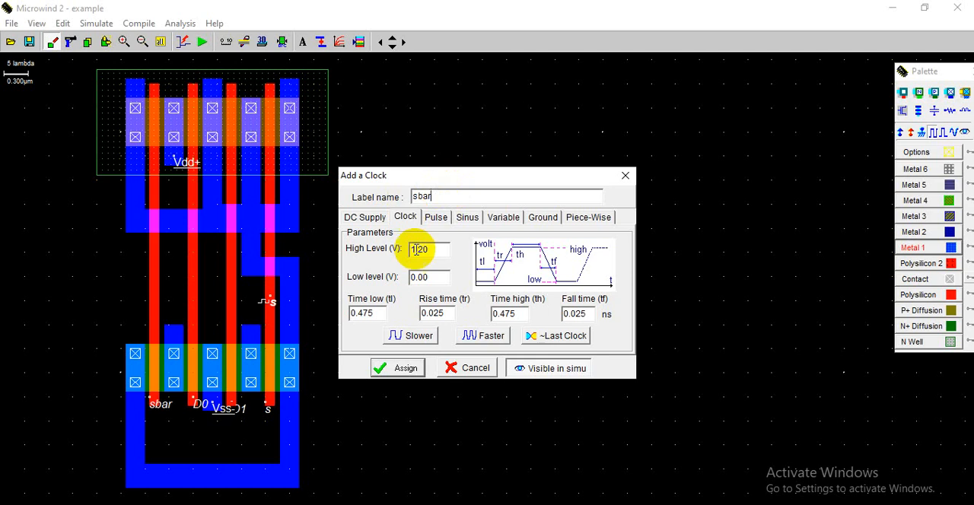
{"action": "left_click_drag", "start_coordinate": [431, 255], "coordinate": [410, 277]}
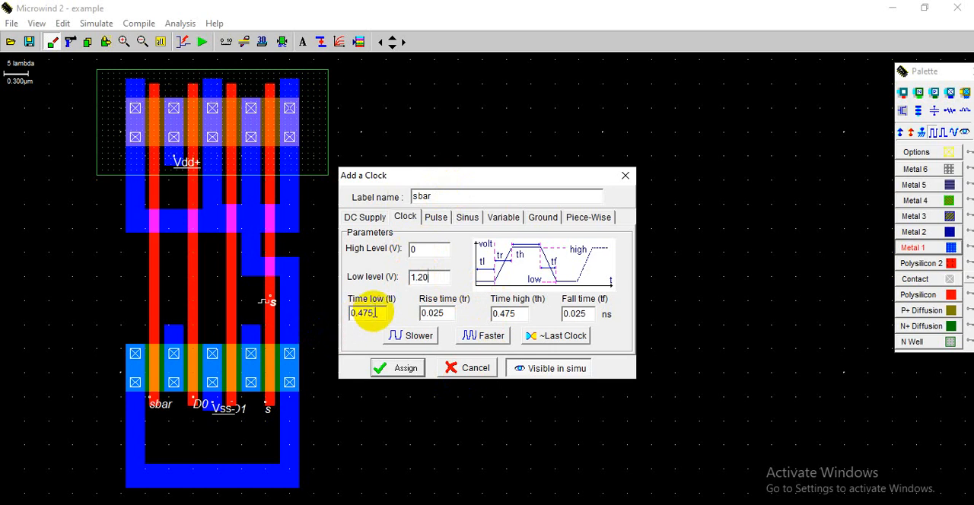
{"action": "left_click_drag", "start_coordinate": [371, 314], "coordinate": [347, 313]}
{"action": "left_click", "coordinate": [554, 335]}
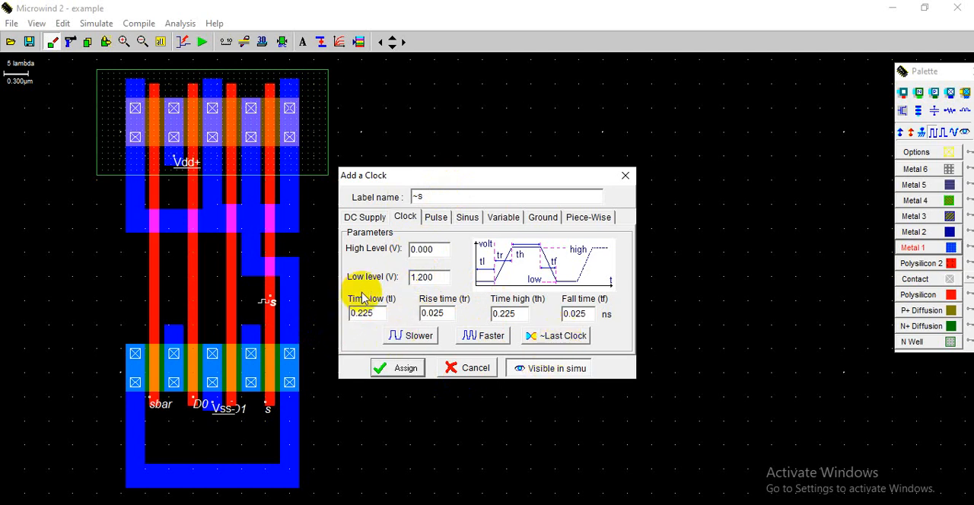
{"action": "left_click", "coordinate": [404, 369]}
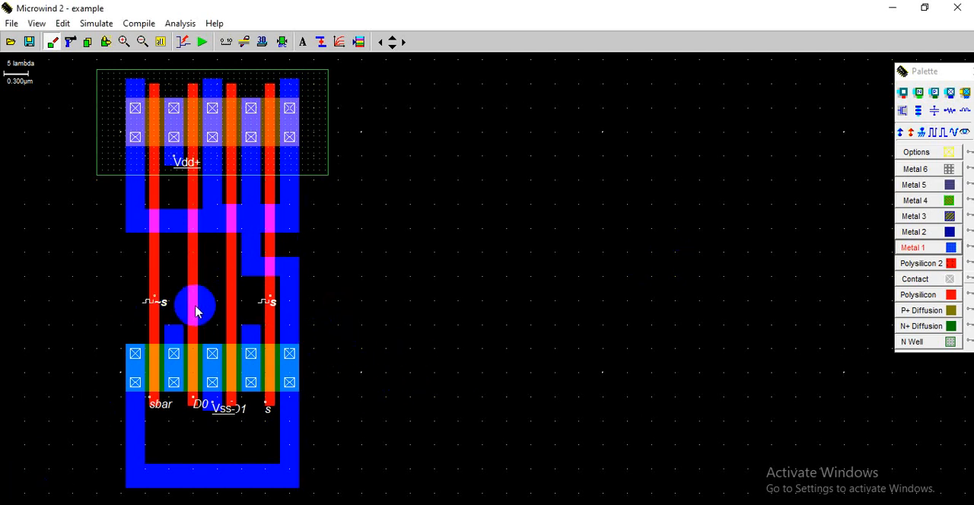
- Assign the inverse of the last clock, labelled ~~s with high level 1.2 V and low level 0 V, to the second polysilicon gate
{"action": "left_click", "coordinate": [942, 133]}
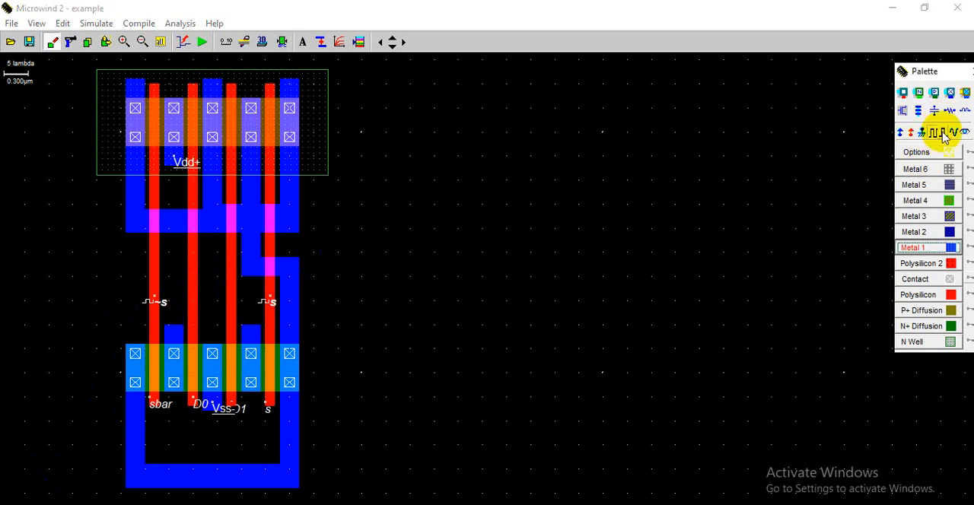
{"action": "left_click", "coordinate": [190, 297]}
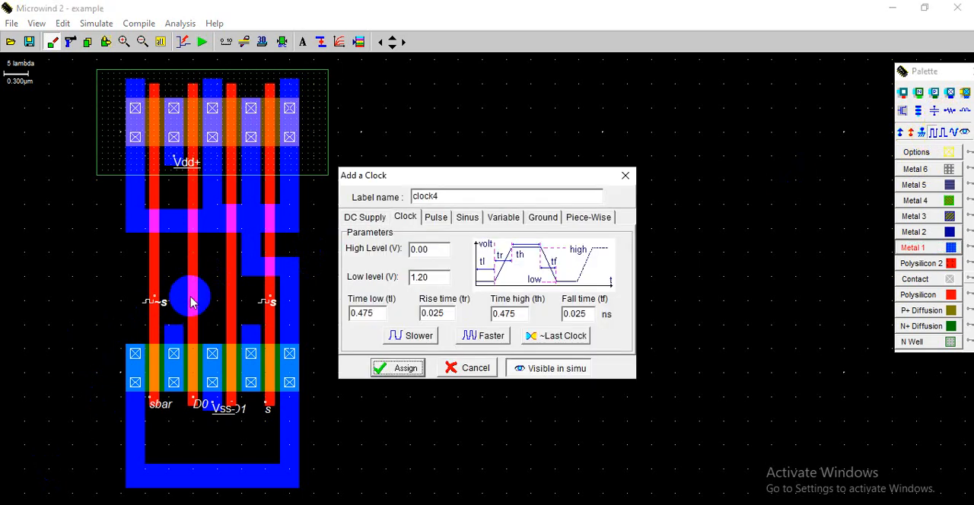
{"action": "left_click_drag", "start_coordinate": [456, 197], "coordinate": [363, 197]}
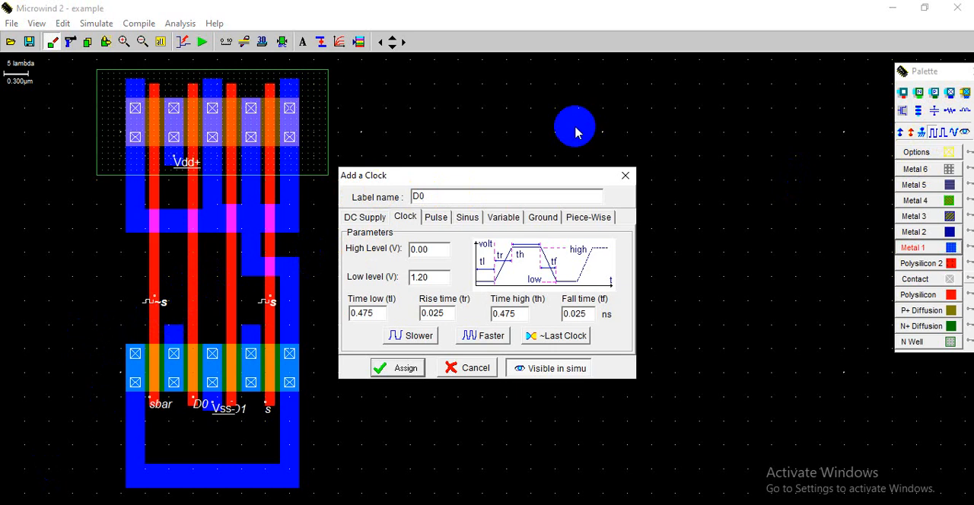
{"action": "left_click", "coordinate": [555, 340]}
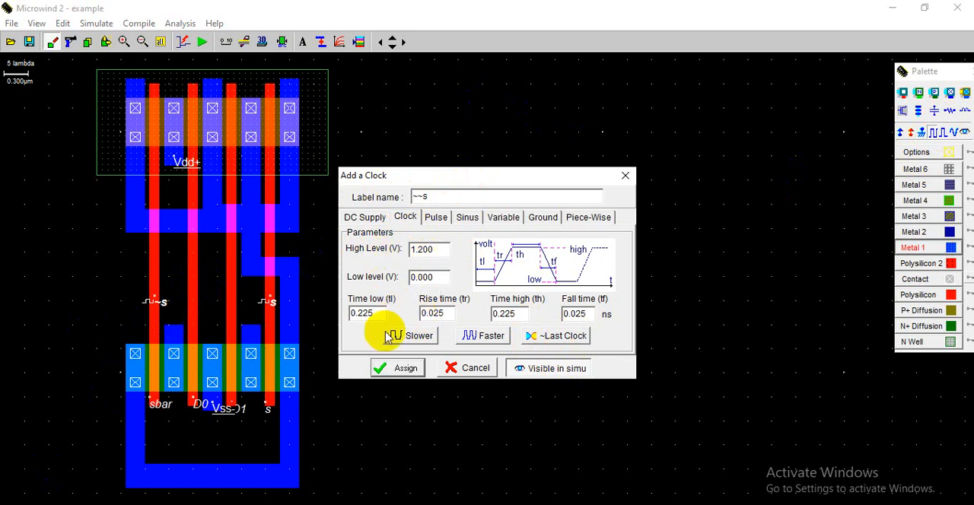
{"action": "left_click", "coordinate": [397, 369]}
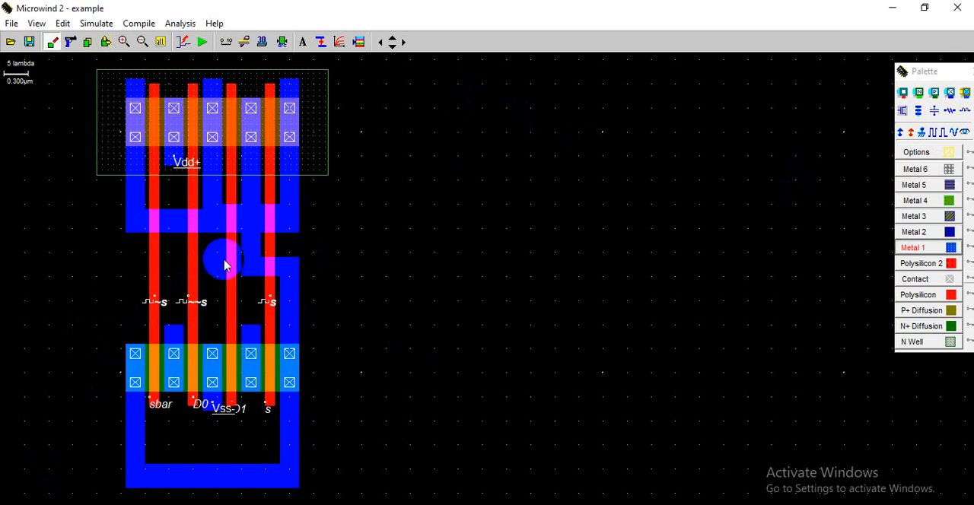
- Relabel the second polysilicon gate's clock as D0, keeping its levels and timing
{"action": "double_click", "coordinate": [181, 302]}
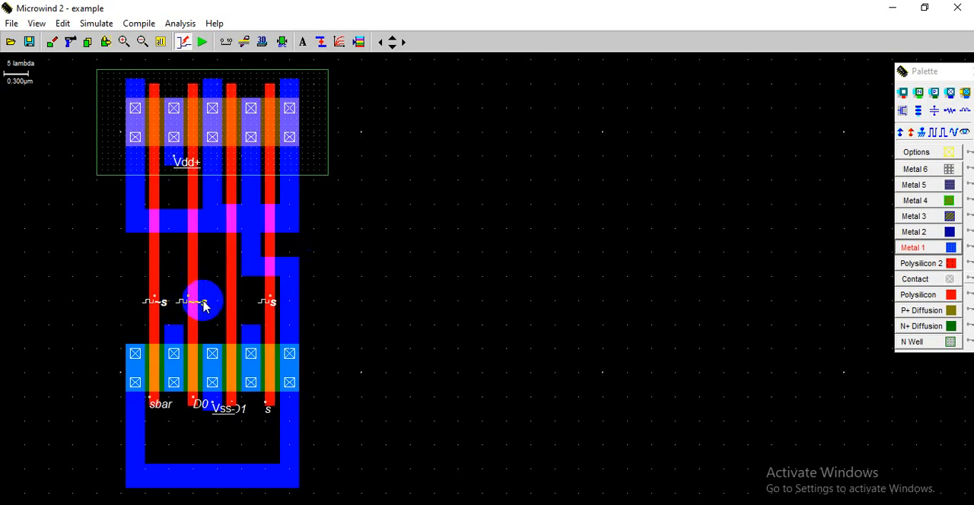
{"action": "left_click", "coordinate": [203, 306]}
{"action": "left_click_drag", "start_coordinate": [474, 196], "coordinate": [403, 196]}
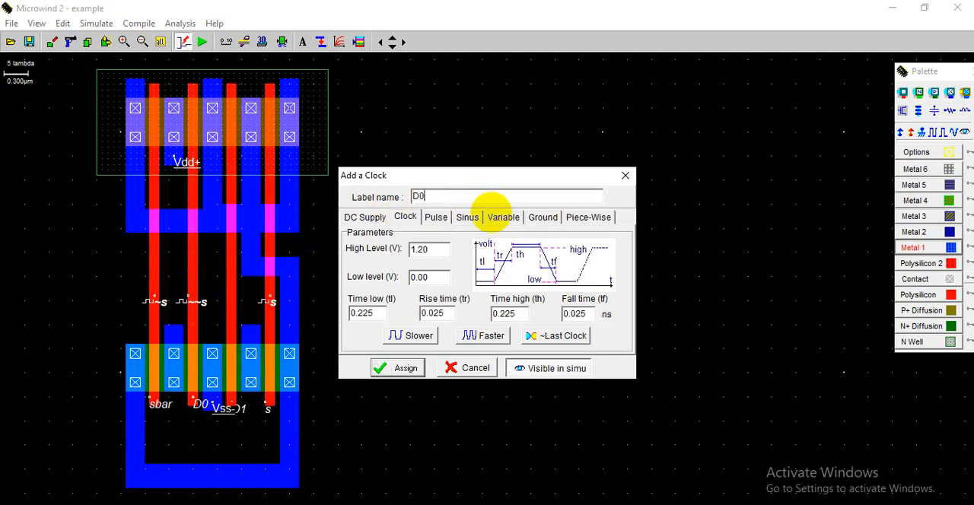
{"action": "left_click", "coordinate": [440, 252]}
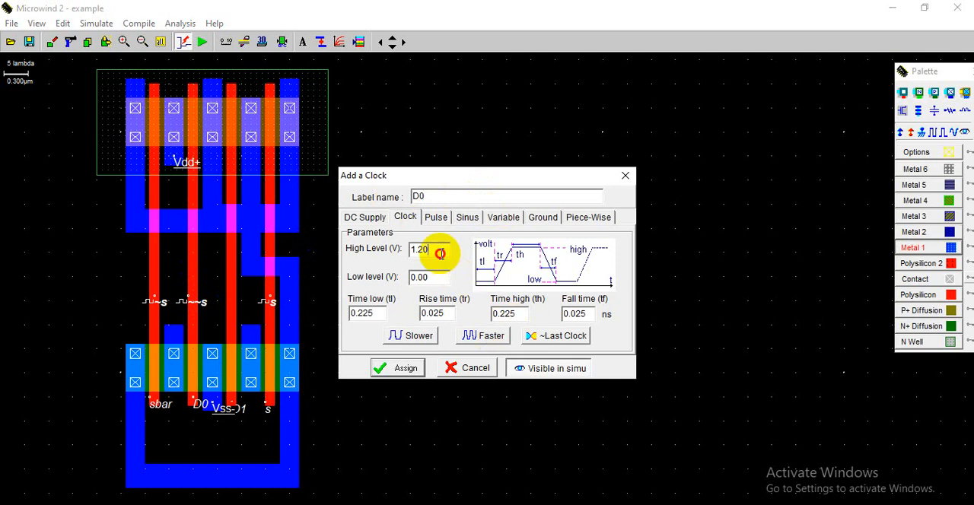
{"action": "left_click", "coordinate": [404, 368]}
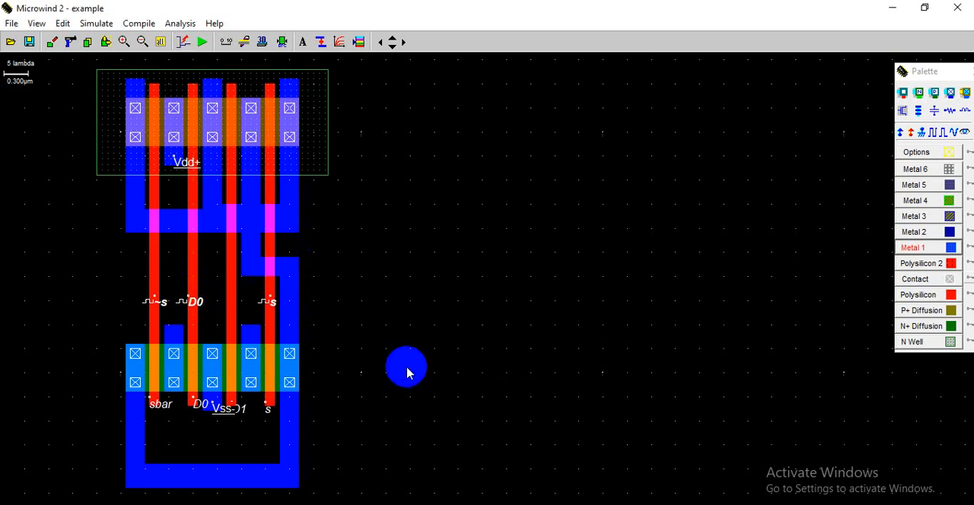
- Relabel the leftmost polysilicon gate's clock as sbar and close the node properties
{"action": "left_click", "coordinate": [150, 306]}
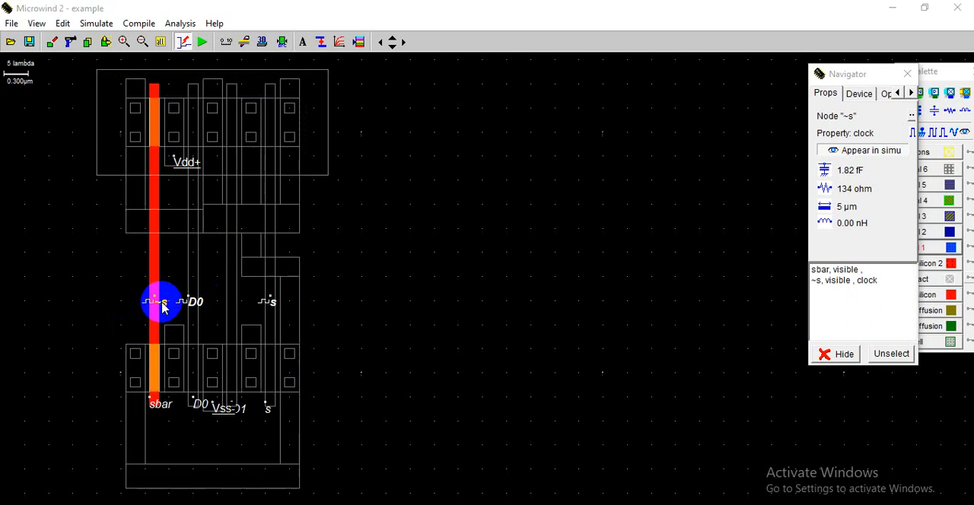
{"action": "left_click", "coordinate": [162, 308]}
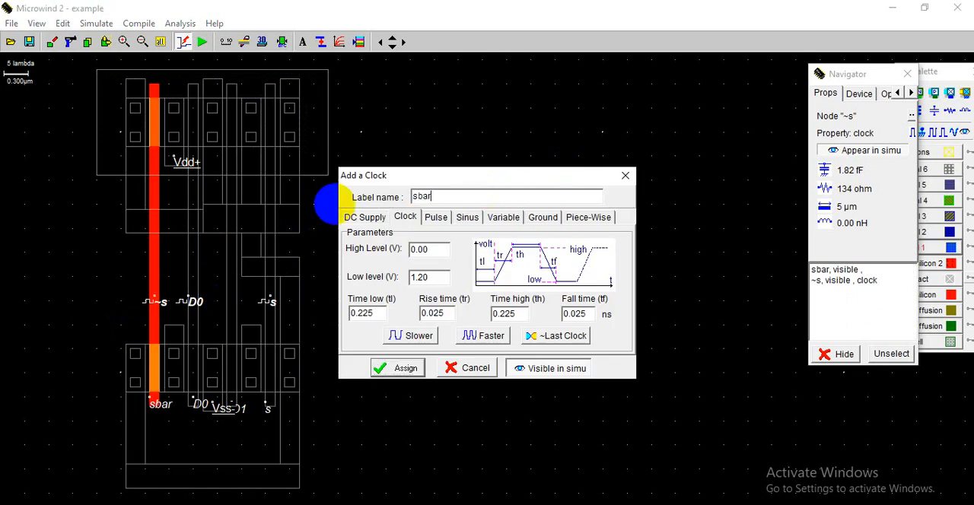
{"action": "left_click", "coordinate": [413, 373]}
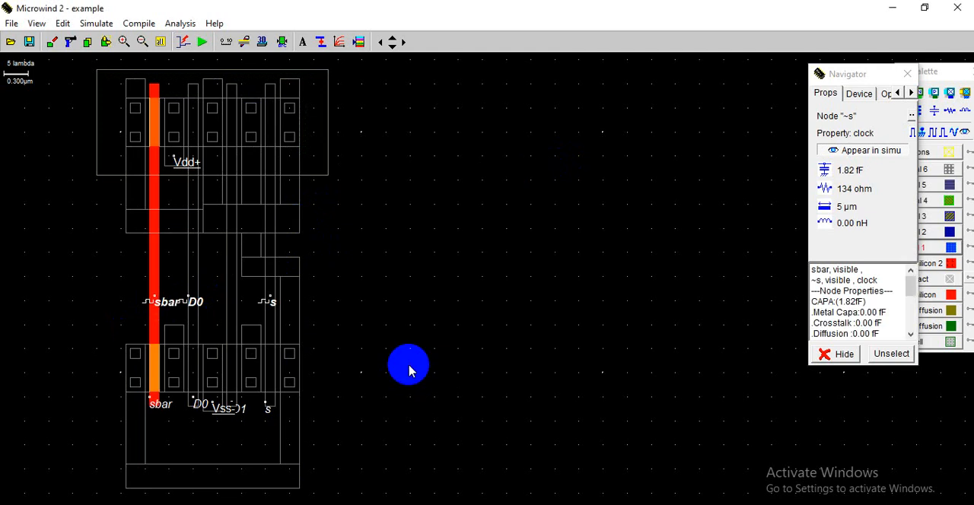
{"action": "left_click", "coordinate": [536, 291]}
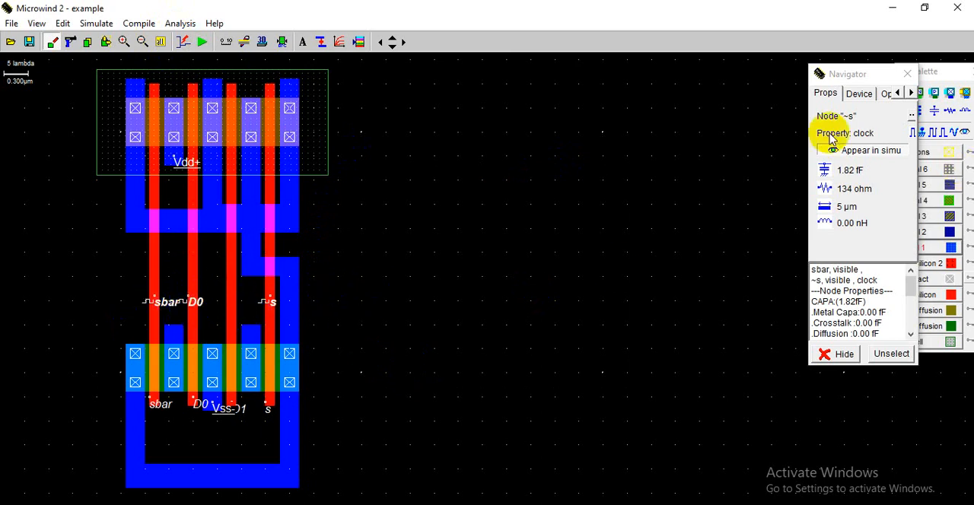
{"action": "left_click", "coordinate": [908, 74]}
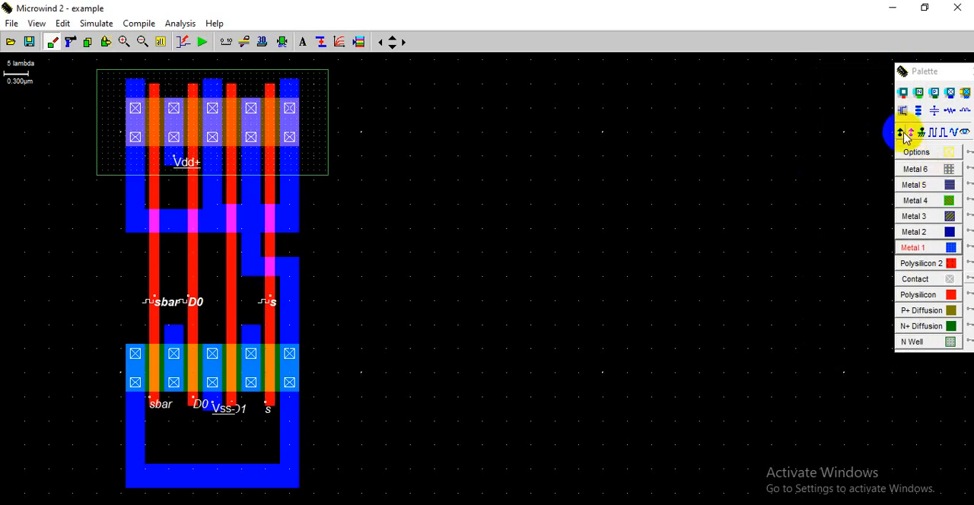
- Assign a clock labelled D1 to the third polysilicon gate with high level 0 V and low level 1.20 V
{"action": "left_click", "coordinate": [935, 133]}
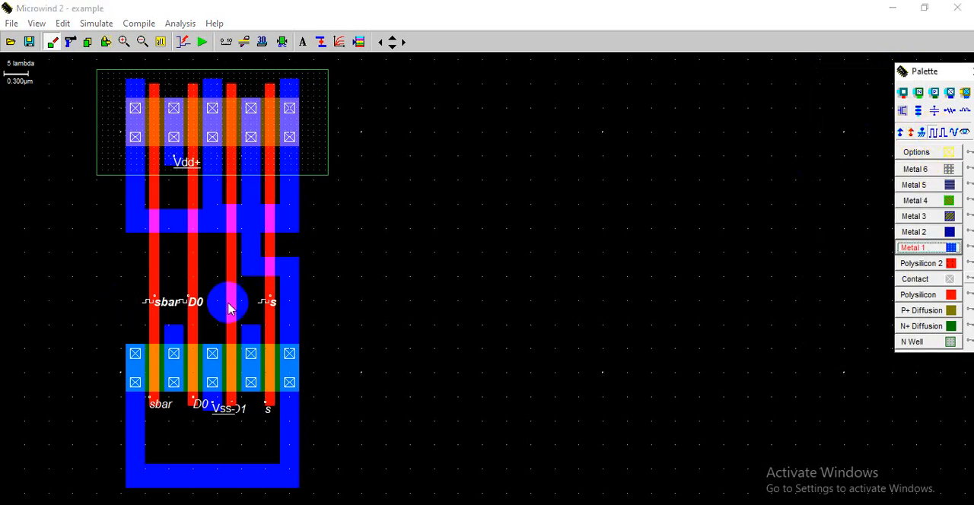
{"action": "left_click", "coordinate": [231, 326]}
{"action": "double_click", "coordinate": [414, 197]}
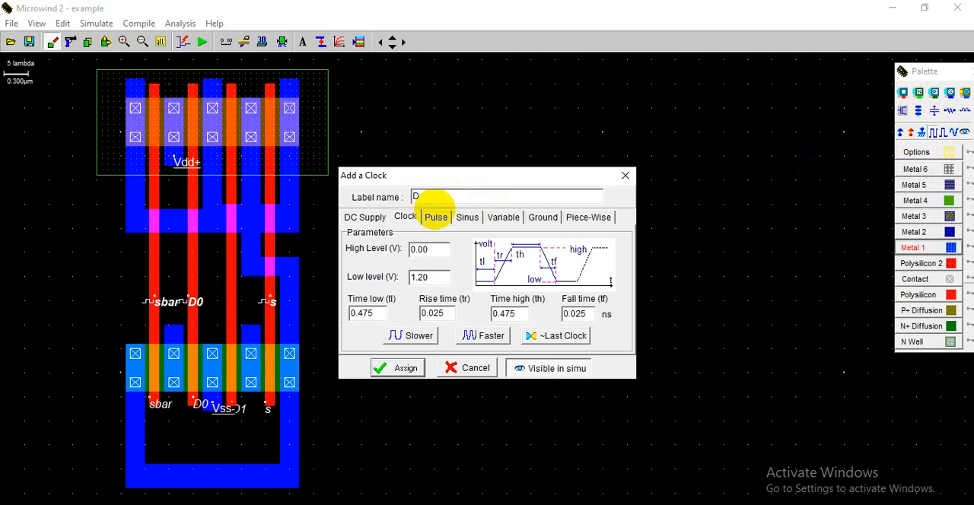
{"action": "left_click_drag", "start_coordinate": [431, 247], "coordinate": [382, 256]}
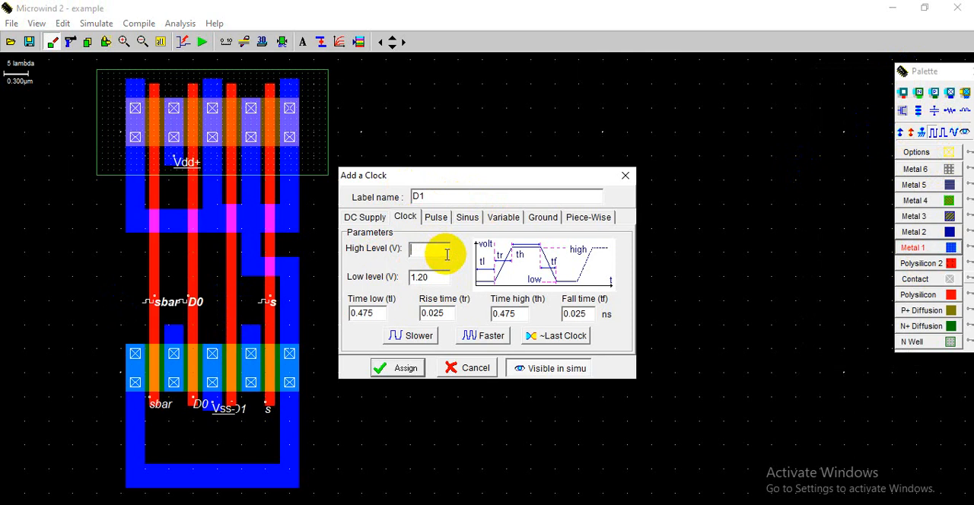
{"action": "left_click", "coordinate": [403, 367]}
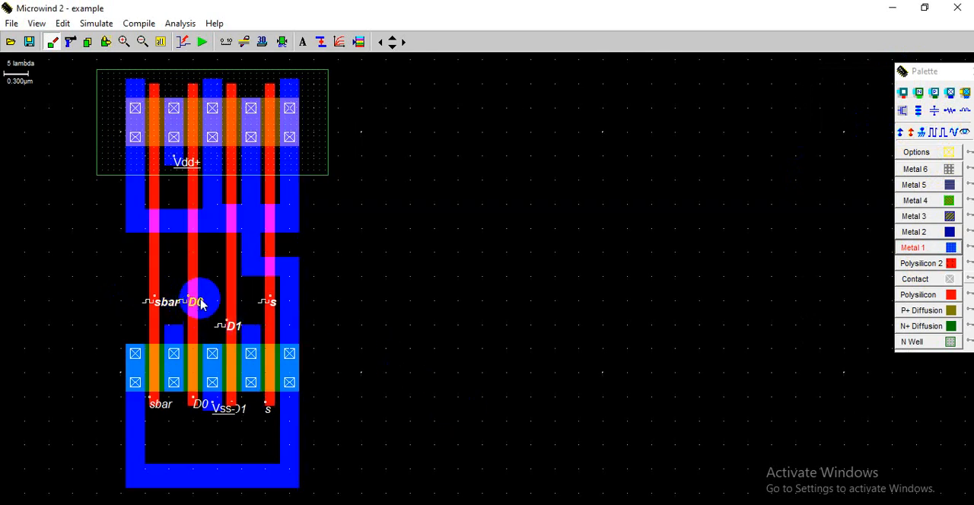
- Review the levels and timing of the D0 and D1 clocks without changing them
{"action": "left_click", "coordinate": [195, 304]}
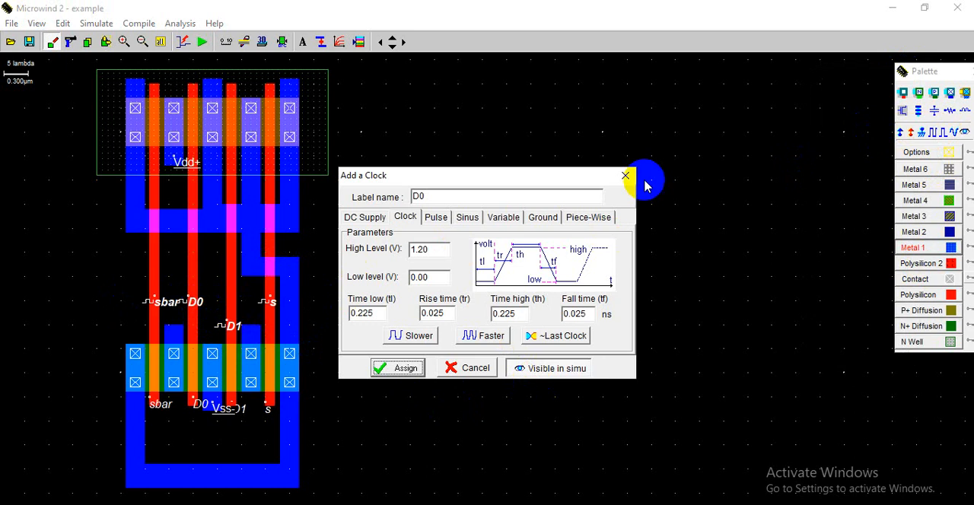
{"action": "left_click", "coordinate": [398, 369]}
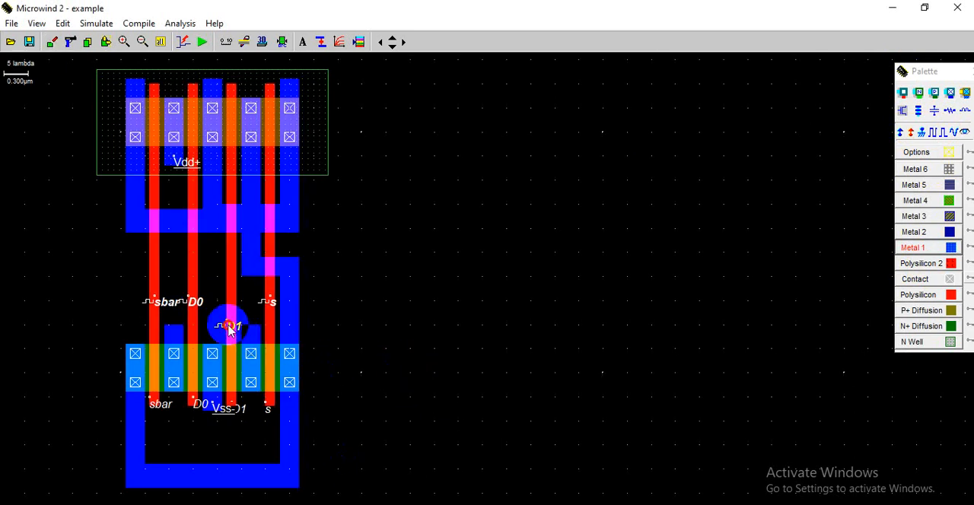
{"action": "left_click", "coordinate": [230, 328]}
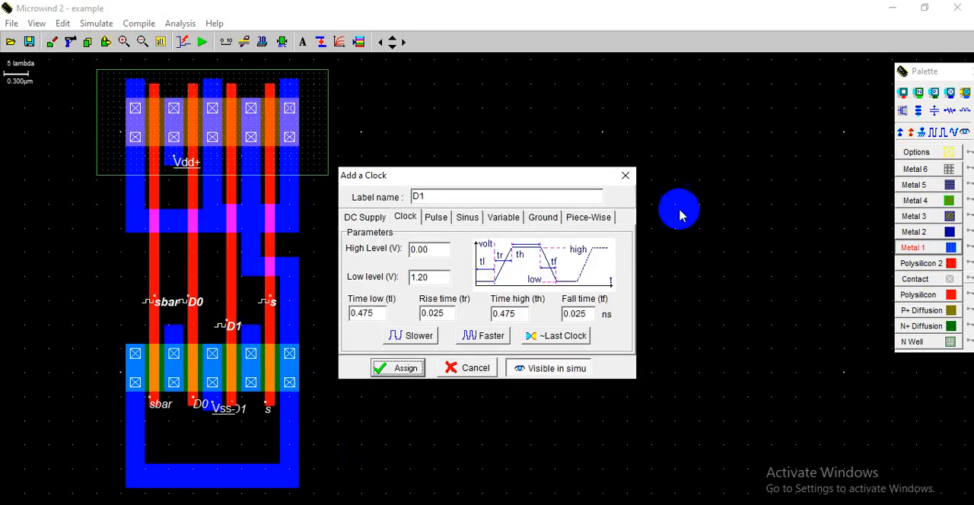
{"action": "left_click", "coordinate": [403, 368]}
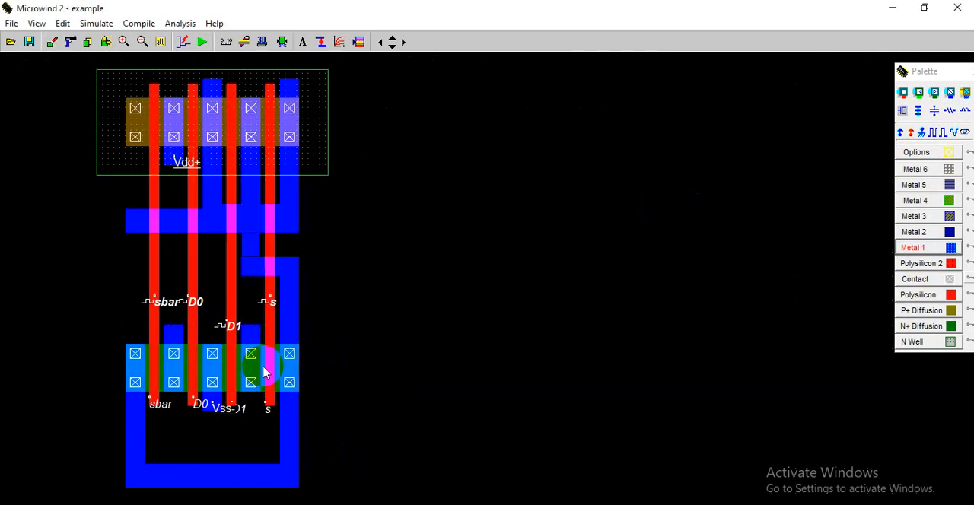
{"action": "left_click", "coordinate": [192, 304]}
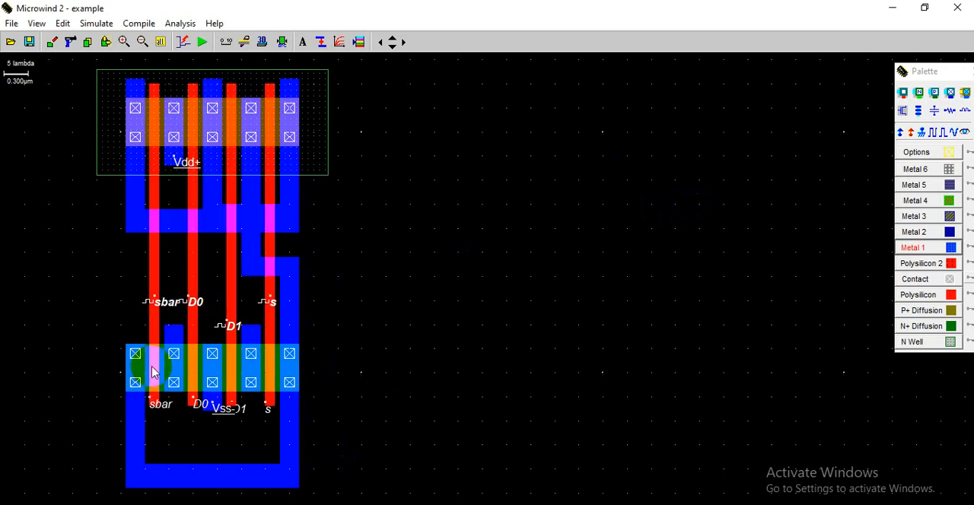
{"action": "left_click", "coordinate": [232, 328]}
{"action": "left_click", "coordinate": [434, 250]}
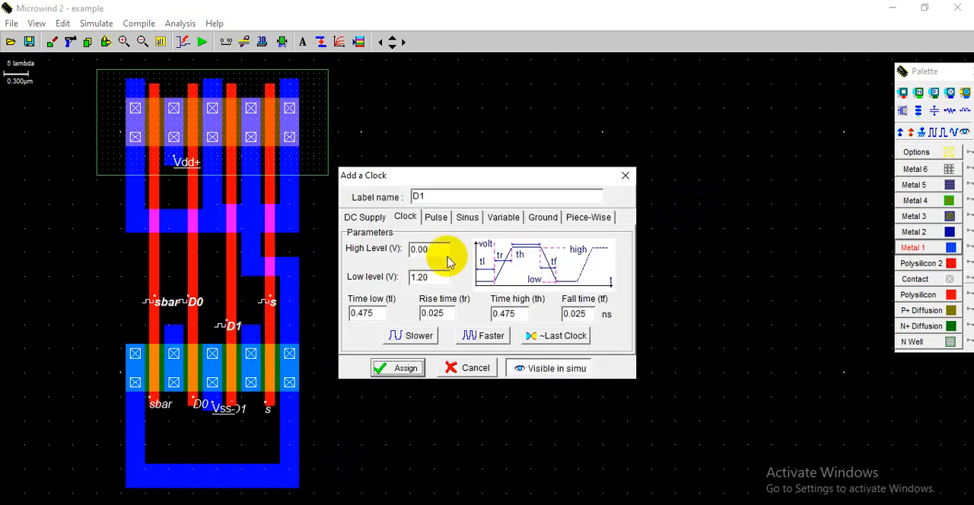
{"action": "left_click", "coordinate": [626, 175]}
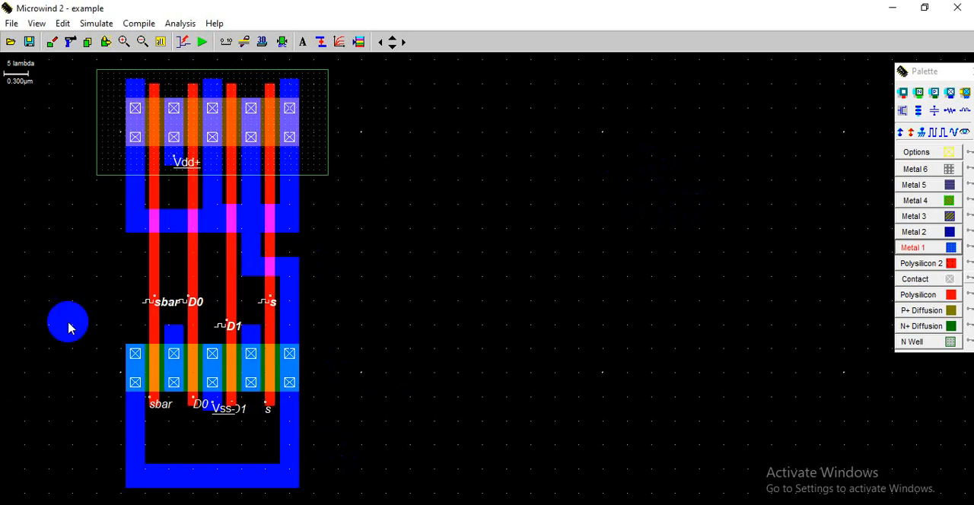
- Delete the plain text labels sbar, D0, D1 and s beneath the nMOS gates, keeping the clock labels and Vss
{"action": "left_click", "coordinate": [73, 42]}
{"action": "left_click", "coordinate": [181, 401]}
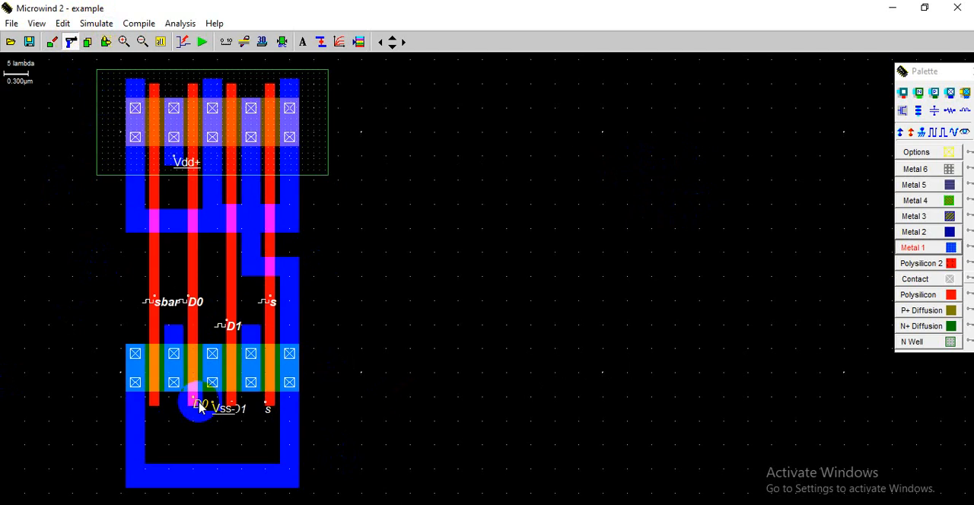
{"action": "left_click", "coordinate": [200, 408]}
{"action": "left_click", "coordinate": [242, 419]}
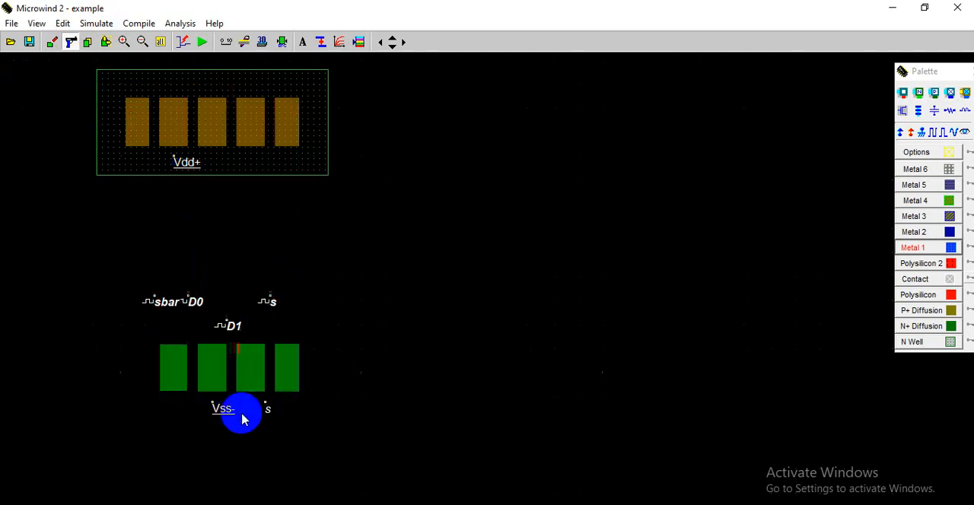
{"action": "left_click", "coordinate": [261, 417]}
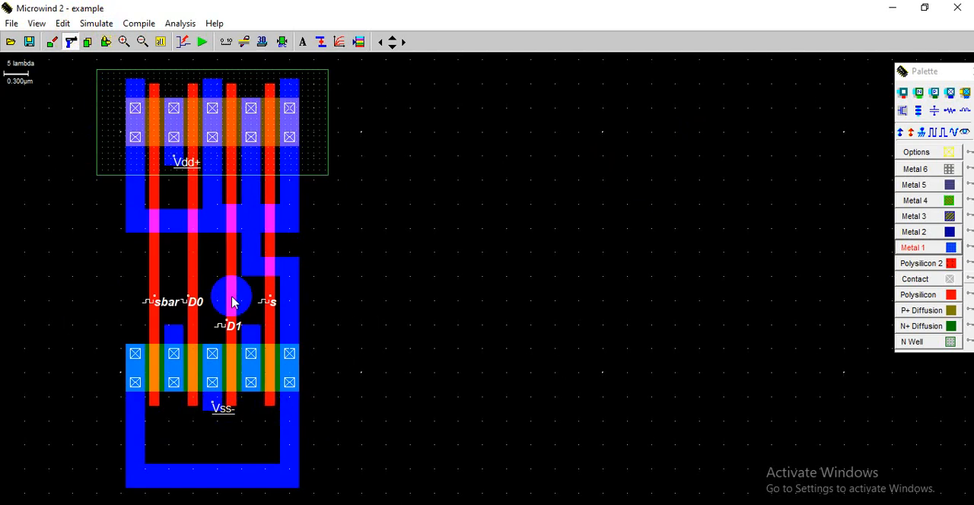
- Label the multiplexer's output metal y as visible in simulation and add a Vdd supply to the pMOS n-well
{"action": "left_click", "coordinate": [963, 133]}
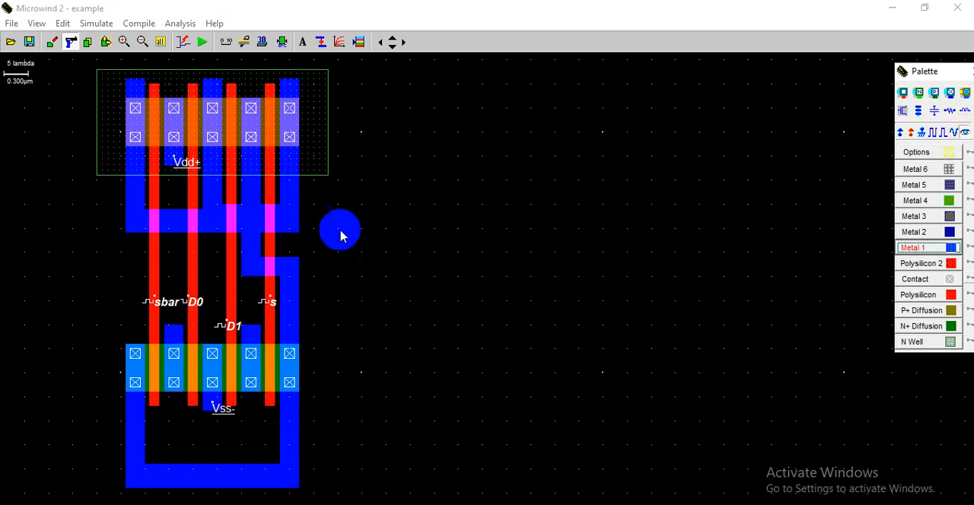
{"action": "left_click", "coordinate": [295, 287]}
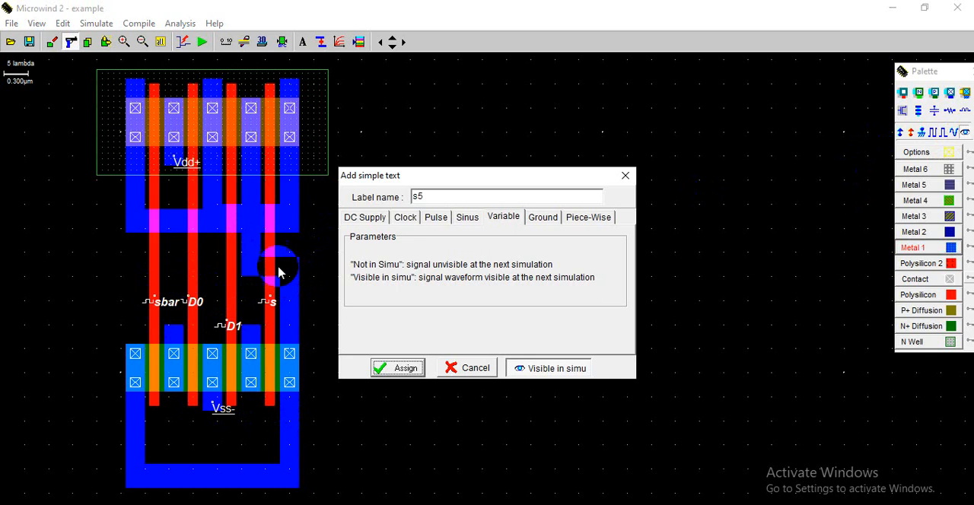
{"action": "left_click_drag", "start_coordinate": [455, 197], "coordinate": [301, 199]}
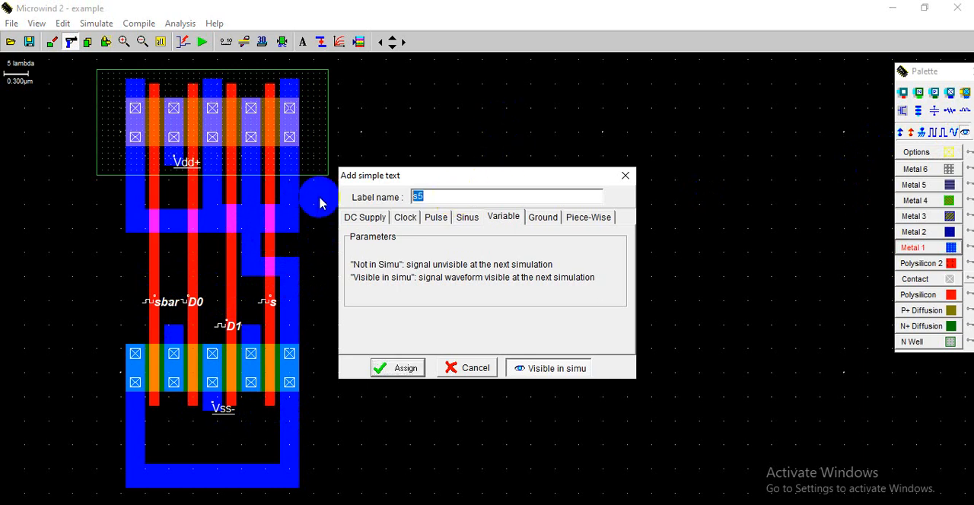
{"action": "left_click", "coordinate": [443, 192]}
{"action": "left_click", "coordinate": [388, 365]}
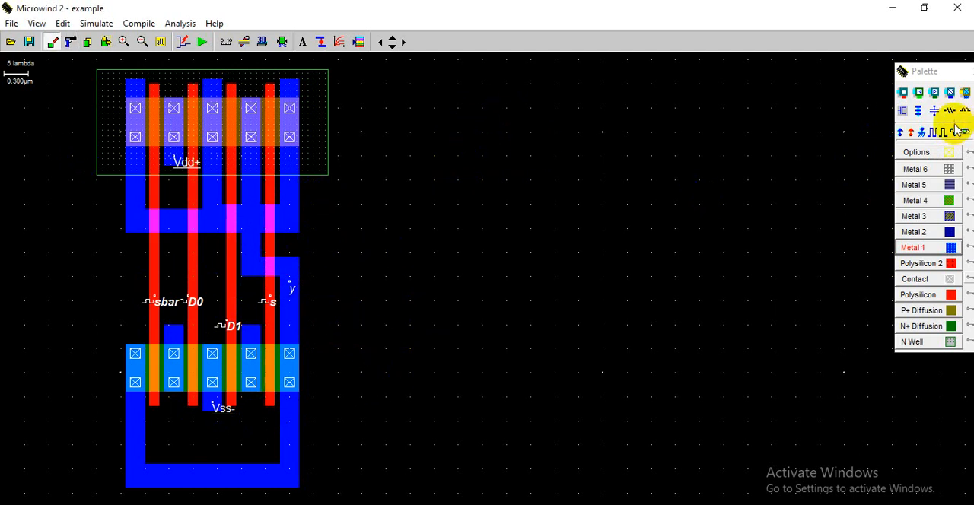
{"action": "left_click", "coordinate": [903, 133]}
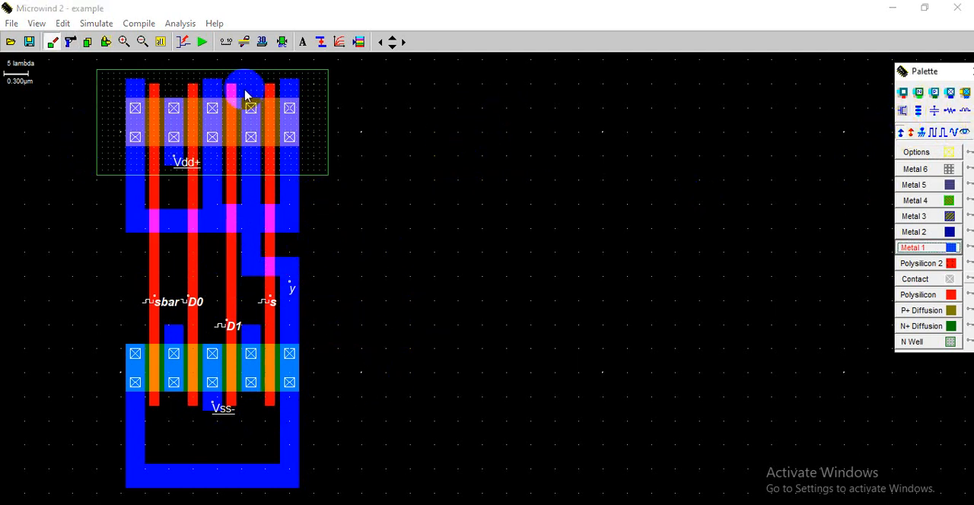
{"action": "left_click", "coordinate": [318, 108]}
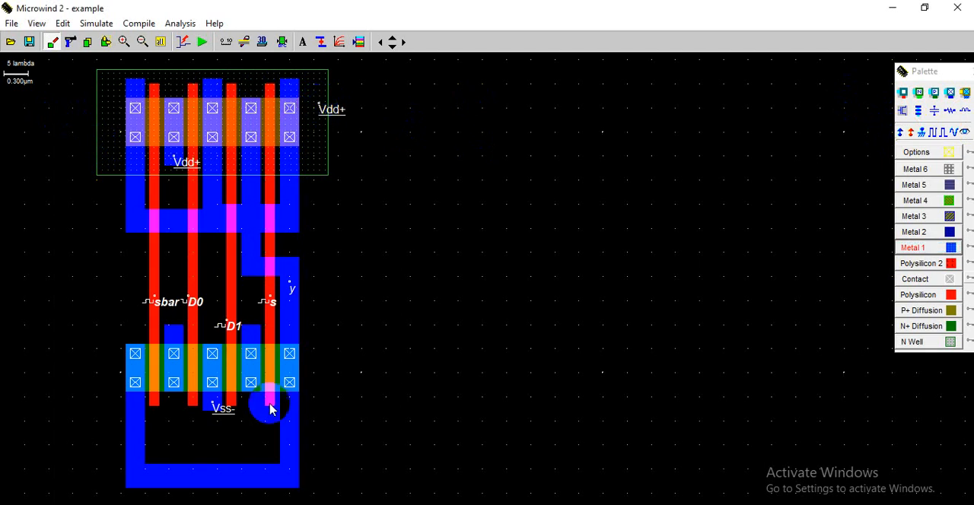
- Simulate the multiplexer layout, examine the D0, D1, s, sbar and y waveforms at a 2 ns time scale, and close the results
{"action": "left_click", "coordinate": [202, 42]}
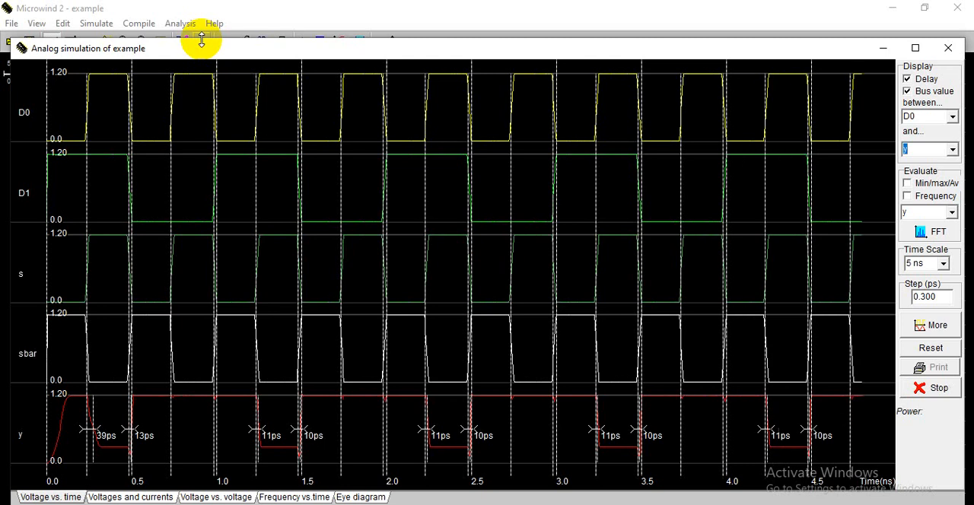
{"action": "left_click", "coordinate": [947, 263]}
{"action": "left_click", "coordinate": [917, 290]}
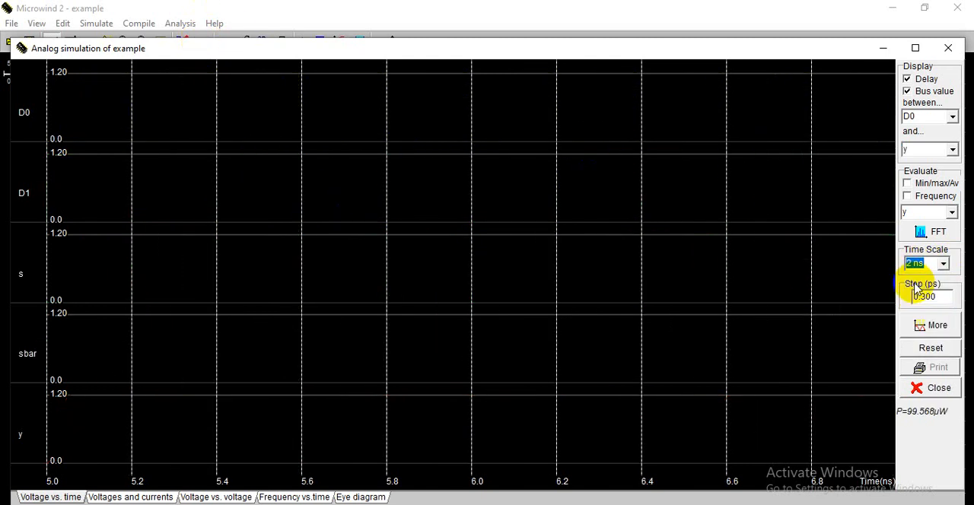
{"action": "left_click", "coordinate": [934, 328]}
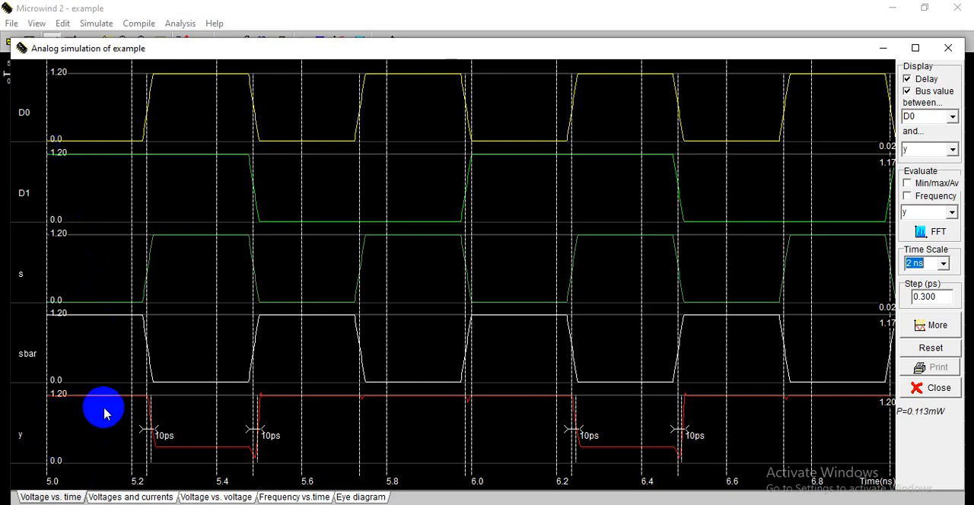
{"action": "left_click", "coordinate": [948, 49]}
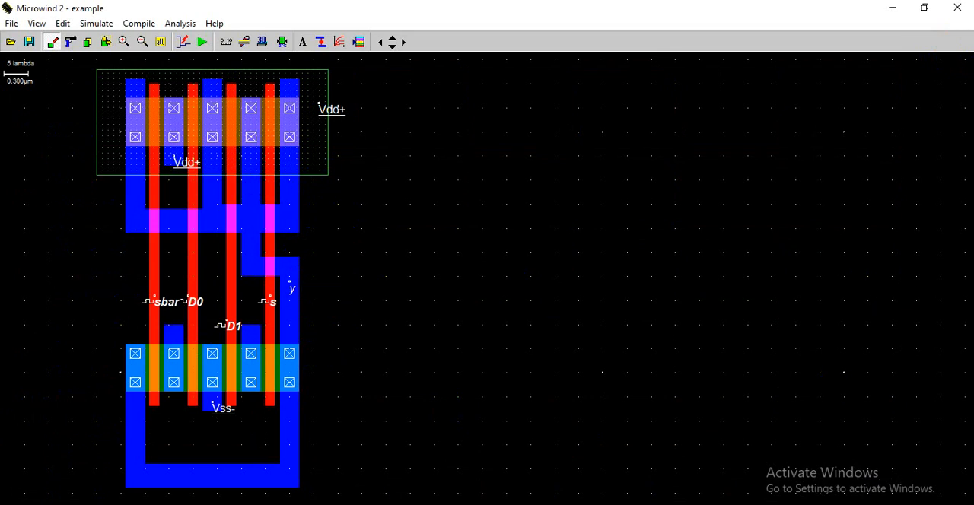
- Switch to the PowerPoint lecture and review the 2:1 multiplexer truth table and the gate-level mux design
{"action": "key", "text": "alt+Tab"}
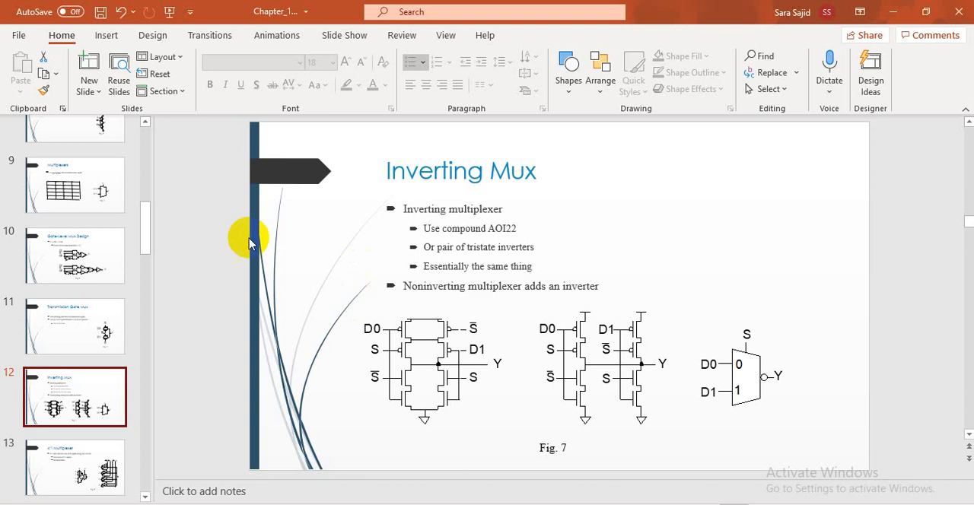
{"action": "left_click", "coordinate": [75, 213]}
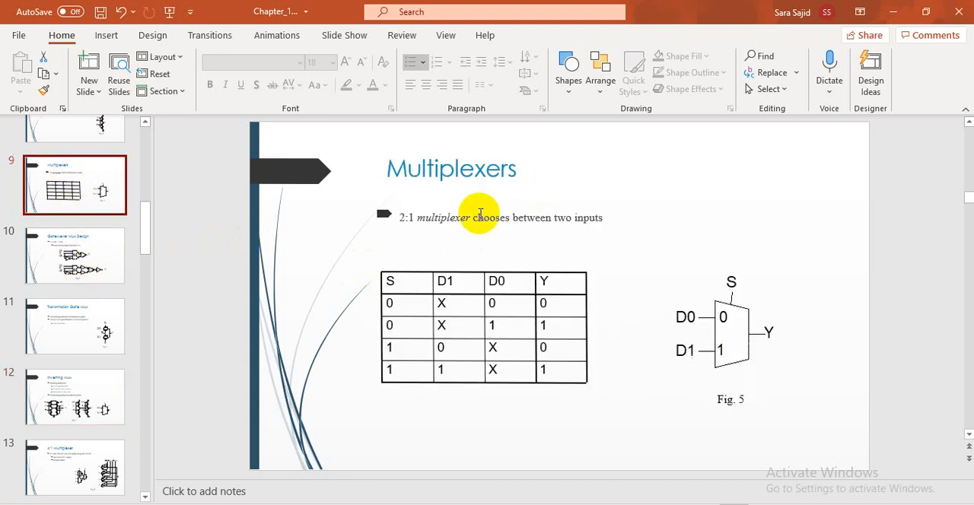
{"action": "left_click", "coordinate": [107, 255]}
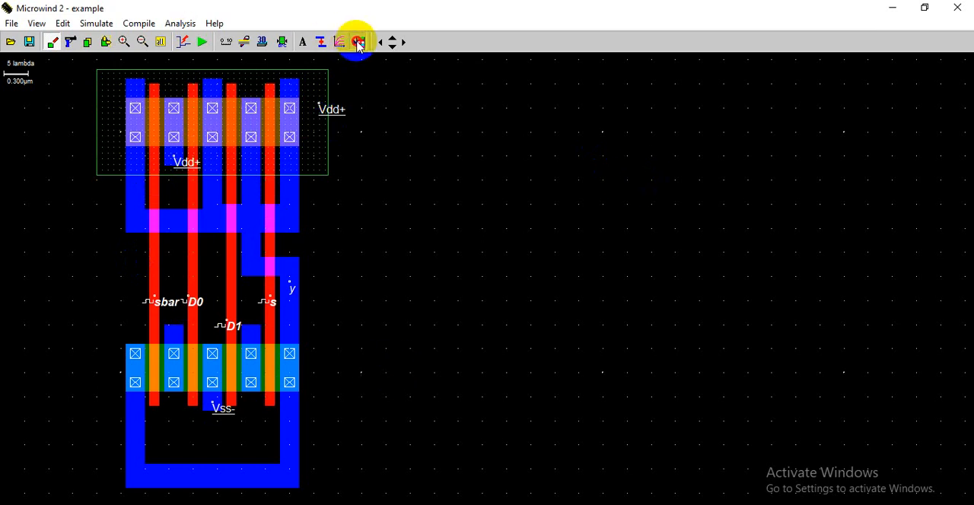
- Back in Microwind, generate a one-finger nMOS, 0.600 µm wide and 0.120 µm long, in the empty area beside the multiplexer
{"action": "left_click", "coordinate": [358, 44]}
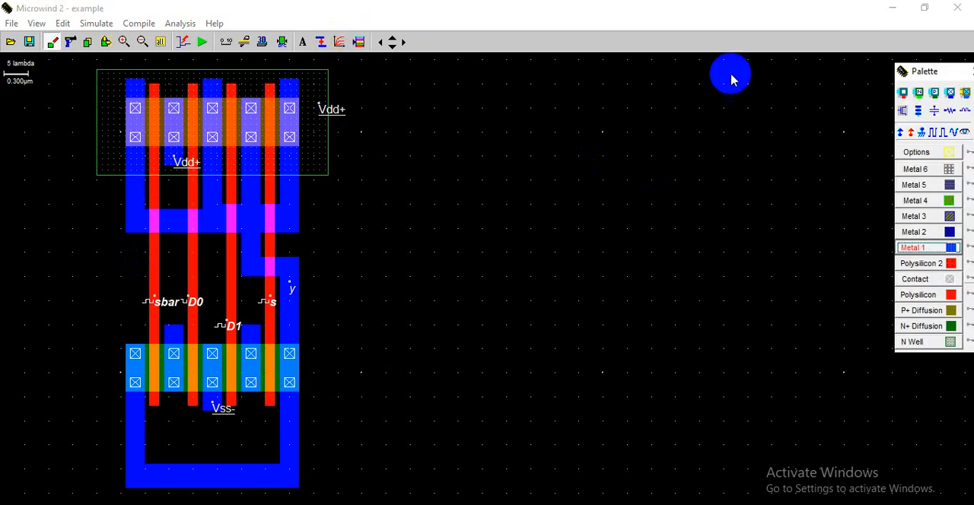
{"action": "left_click", "coordinate": [911, 113]}
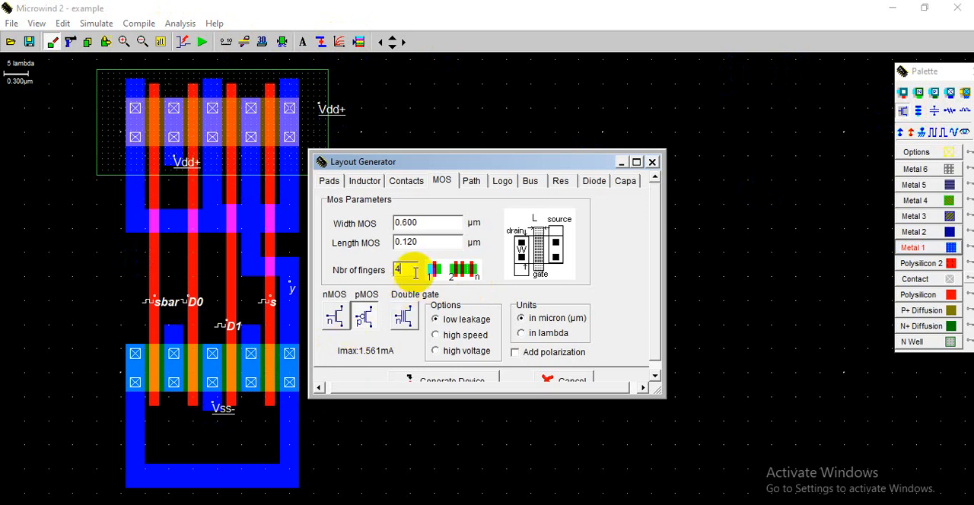
{"action": "left_click_drag", "start_coordinate": [416, 274], "coordinate": [385, 284]}
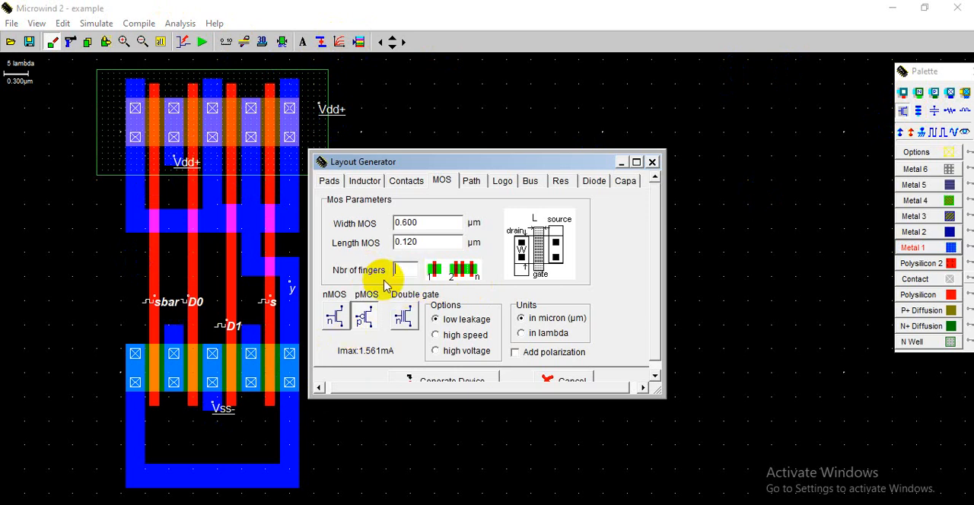
{"action": "type", "text": "1"}
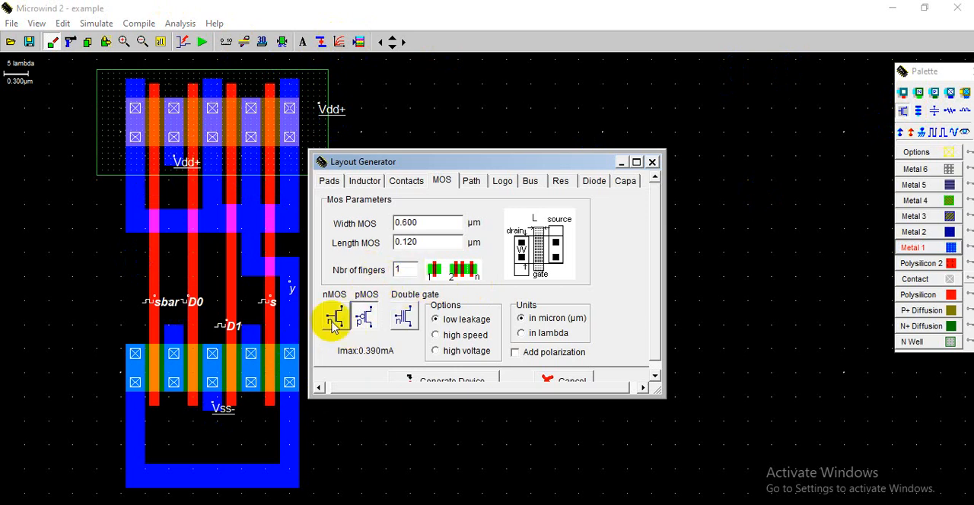
{"action": "left_click", "coordinate": [335, 317]}
{"action": "left_click", "coordinate": [459, 383]}
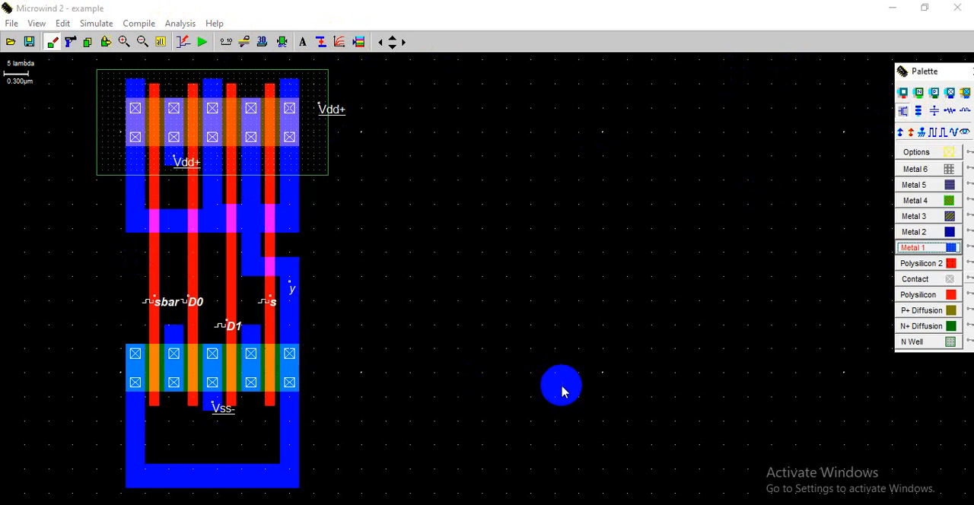
{"action": "left_click", "coordinate": [572, 369]}
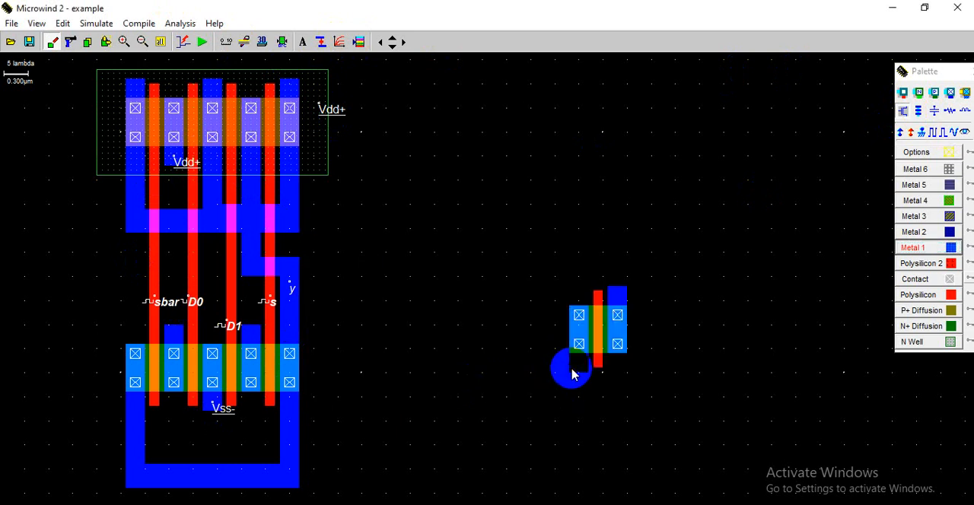
- Generate a one-finger pMOS with width 0.600 µm and length 0.120 µm above the new nMOS
{"action": "left_click", "coordinate": [904, 113]}
{"action": "left_click", "coordinate": [387, 301]}
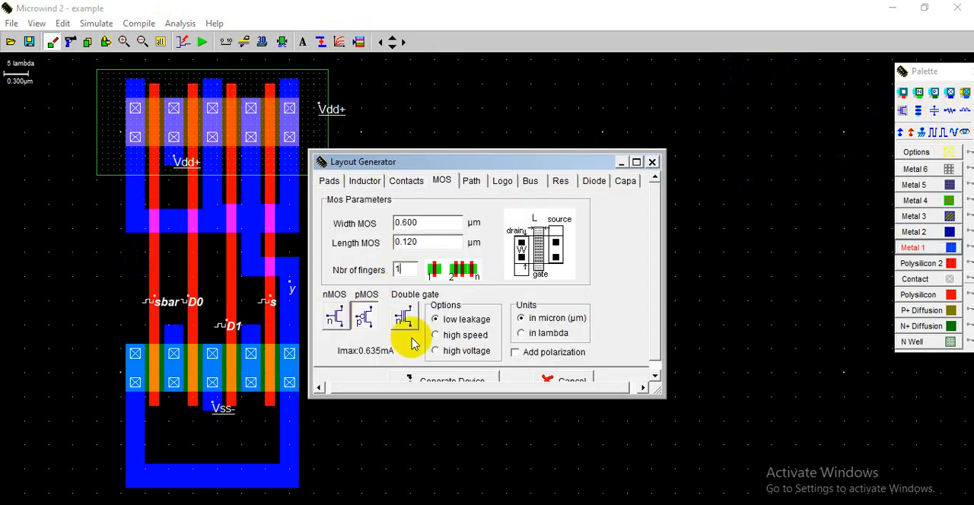
{"action": "left_click", "coordinate": [446, 378]}
{"action": "left_click", "coordinate": [588, 180]}
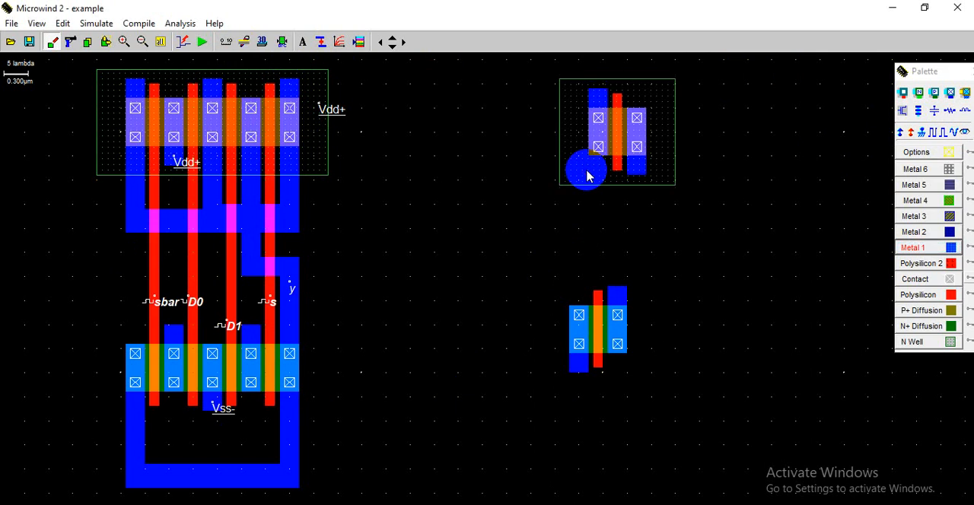
- Move the new pMOS into line above the single nMOS and join their gates with a polysilicon strip
{"action": "left_click", "coordinate": [105, 42]}
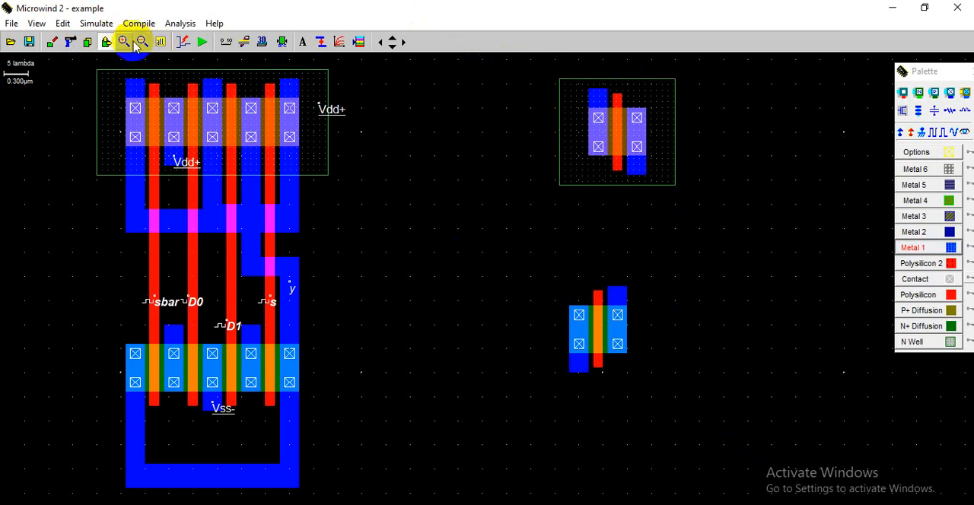
{"action": "left_click", "coordinate": [105, 41]}
{"action": "left_click_drag", "start_coordinate": [526, 71], "coordinate": [688, 231]}
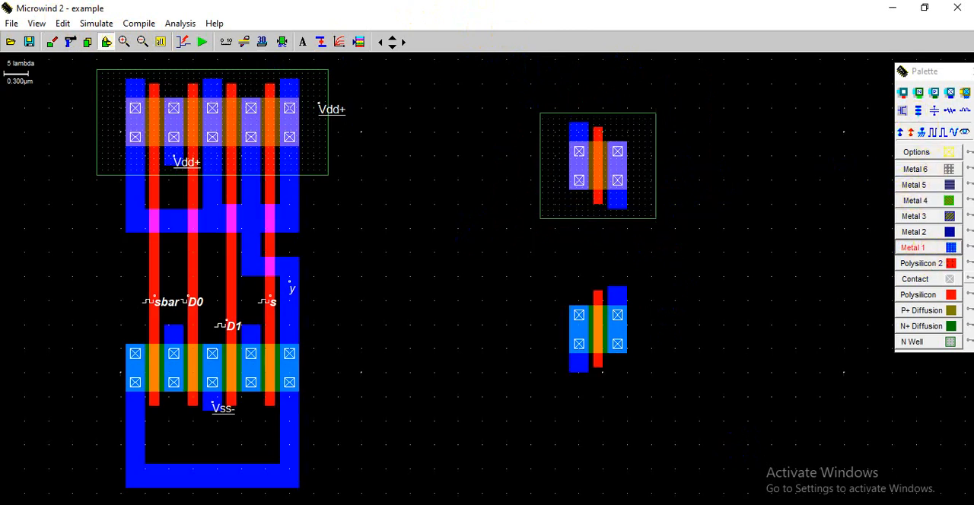
{"action": "left_click", "coordinate": [920, 296]}
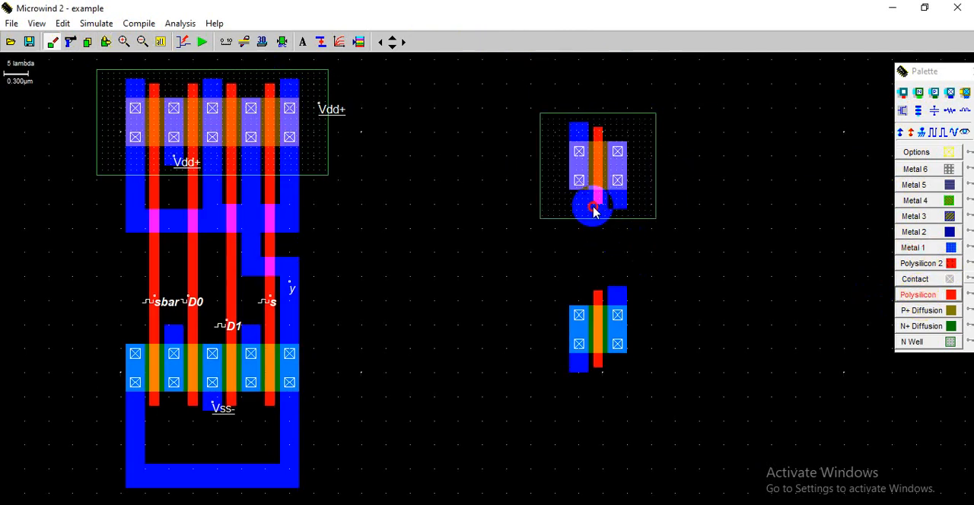
{"action": "left_click_drag", "start_coordinate": [602, 210], "coordinate": [606, 295]}
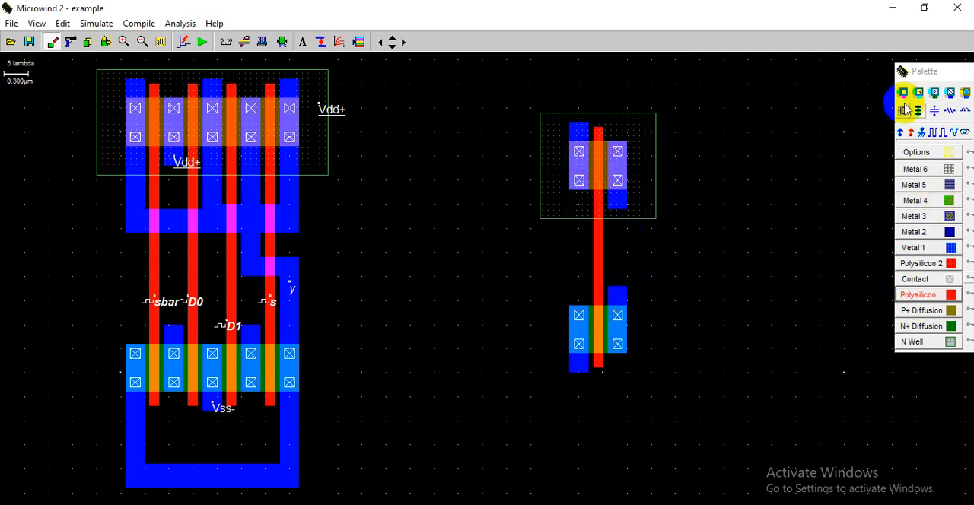
- Add a Vdd supply to the inverter's pMOS source and a Vss ground to its nMOS source
{"action": "left_click", "coordinate": [901, 131]}
{"action": "left_click", "coordinate": [577, 133]}
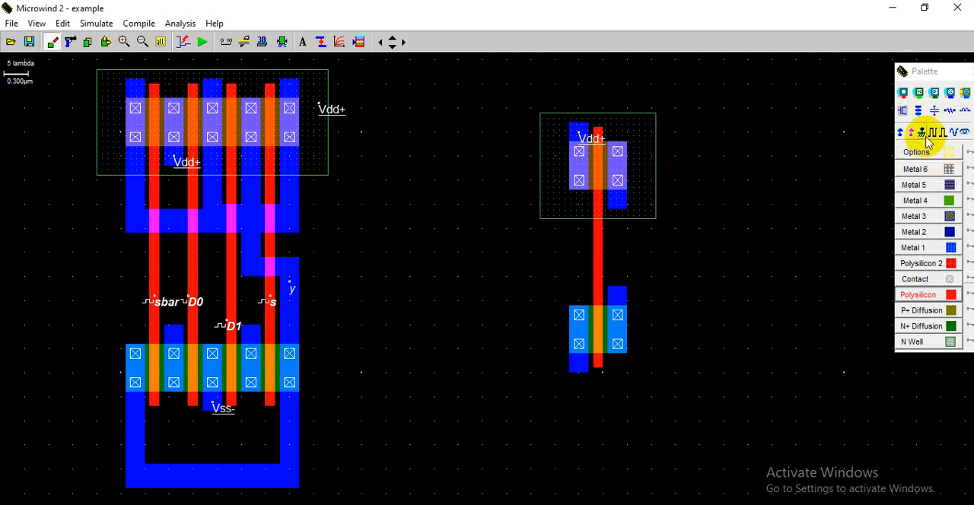
{"action": "left_click", "coordinate": [578, 370]}
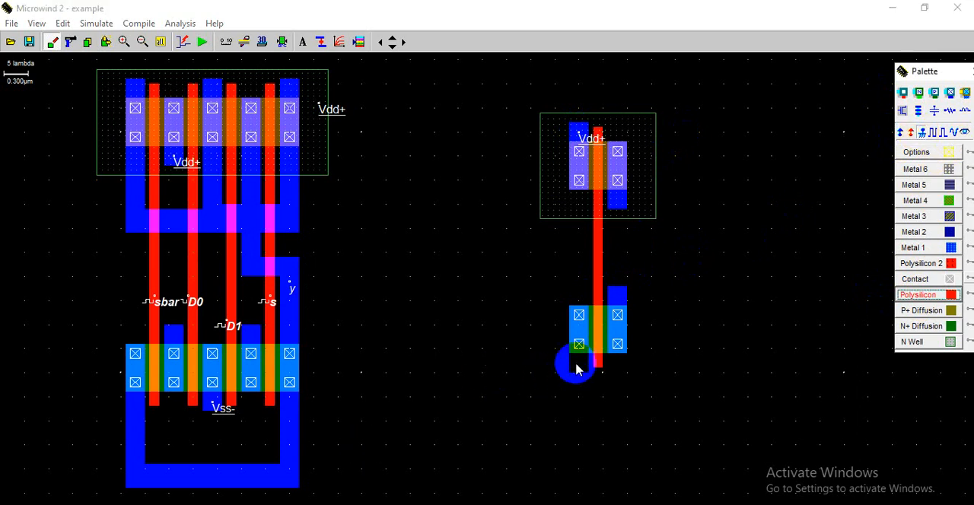
{"action": "left_click", "coordinate": [671, 162]}
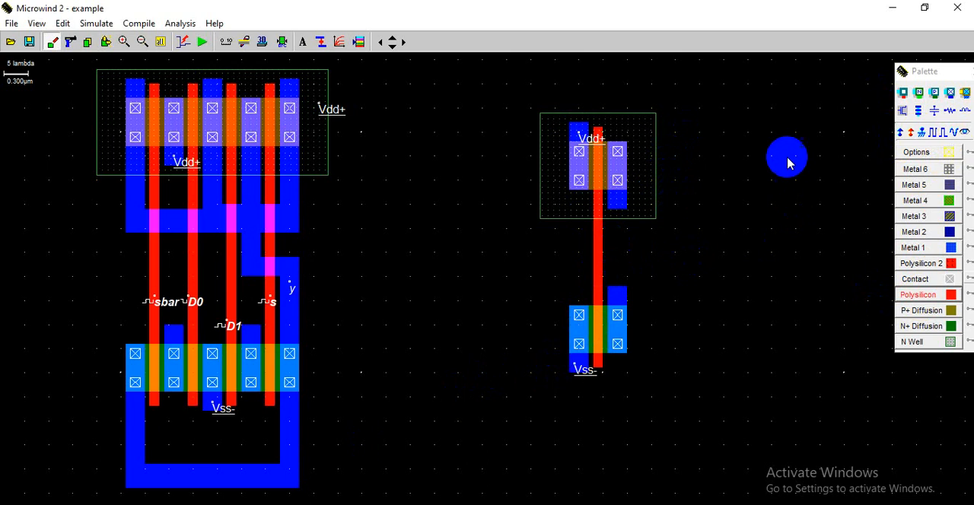
- Connect the inverter's two drains with a Metal 1 strip and add a Vdd supply to its n-well
{"action": "left_click", "coordinate": [913, 247]}
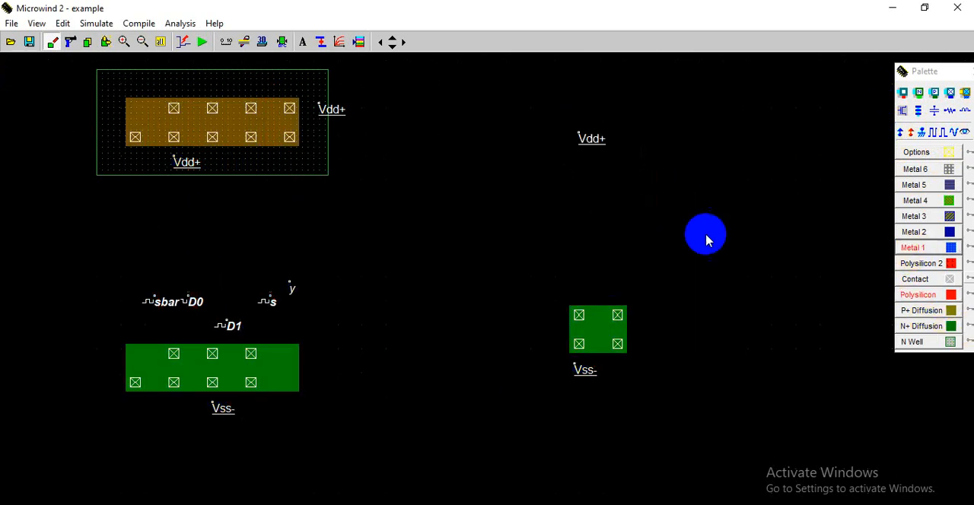
{"action": "mouse_move", "coordinate": [617, 210]}
{"action": "left_mouse_down"}
{"action": "mouse_move", "coordinate": [631, 250]}
{"action": "mouse_move", "coordinate": [628, 293]}
{"action": "left_mouse_up"}
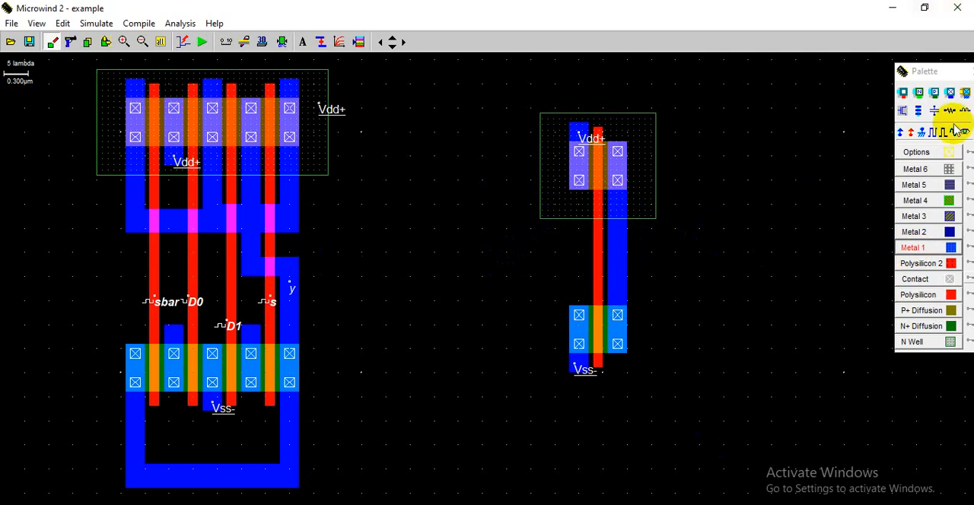
{"action": "left_click", "coordinate": [903, 134]}
{"action": "left_click", "coordinate": [653, 126]}
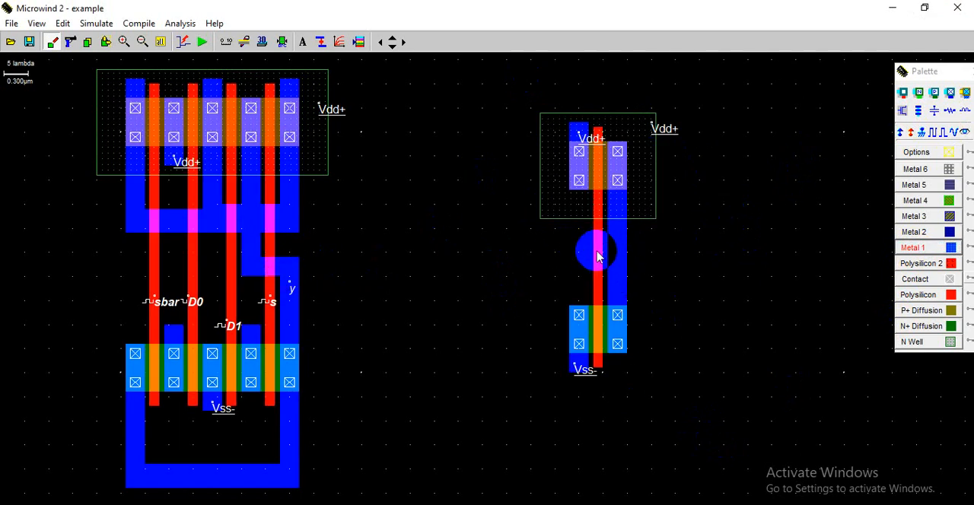
- Draw a horizontal Metal 1 wire from the multiplexer's output node y, ending just short of the inverter gate
{"action": "left_click", "coordinate": [938, 249]}
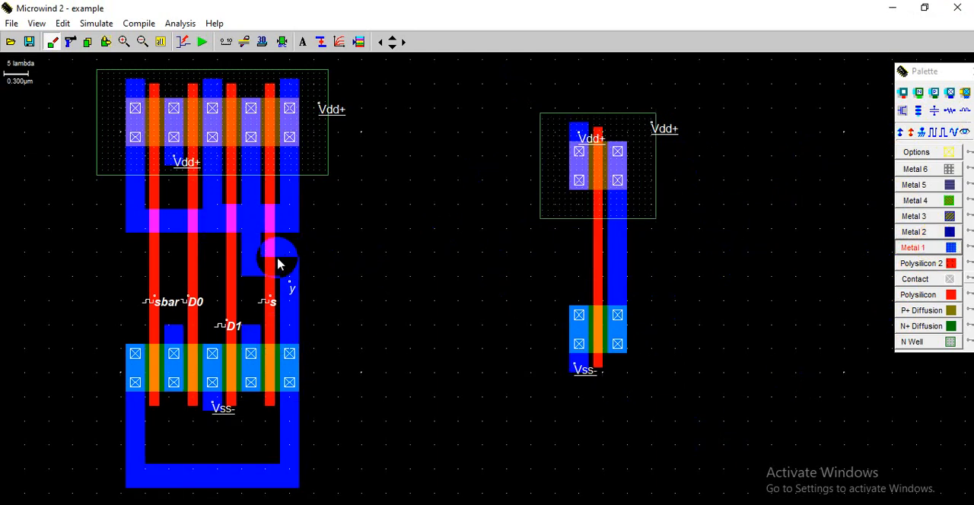
{"action": "left_click_drag", "start_coordinate": [278, 259], "coordinate": [538, 281]}
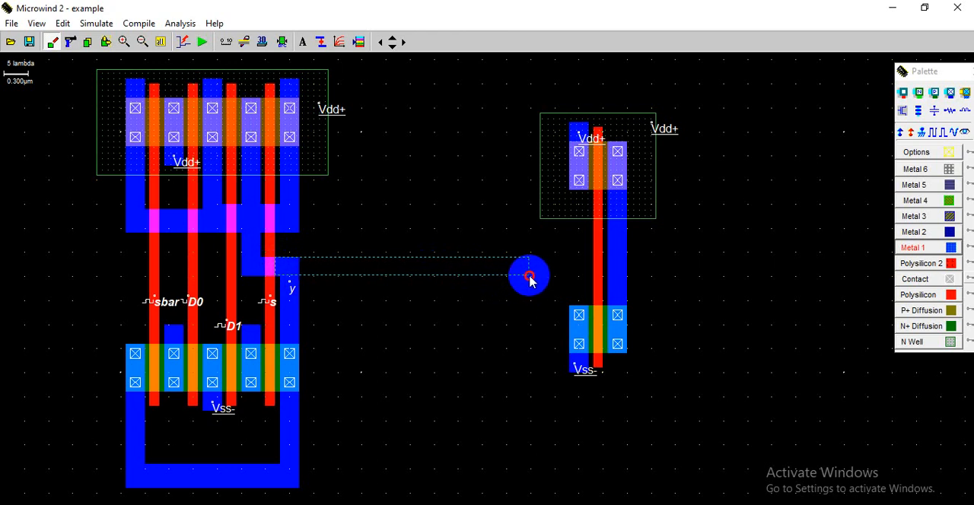
{"action": "left_click_drag", "start_coordinate": [530, 280], "coordinate": [531, 279]}
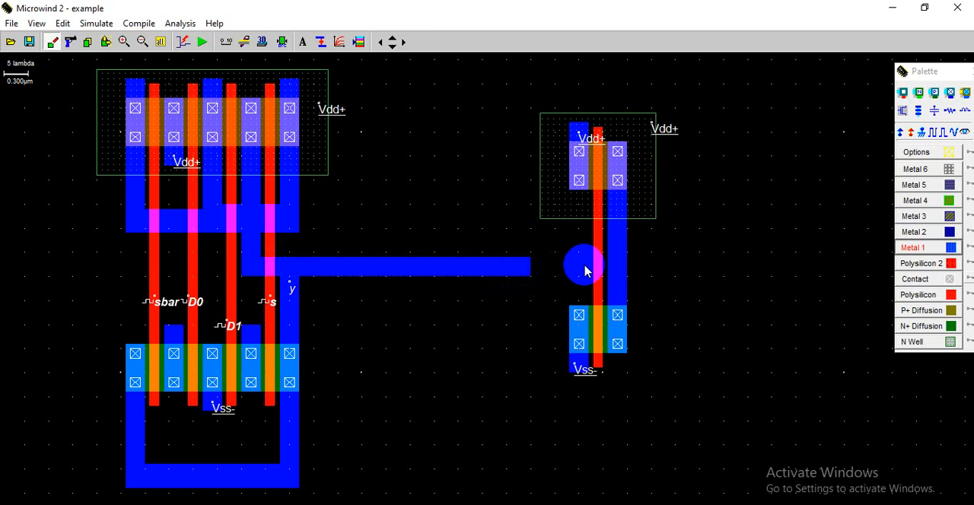
{"action": "left_click", "coordinate": [943, 294]}
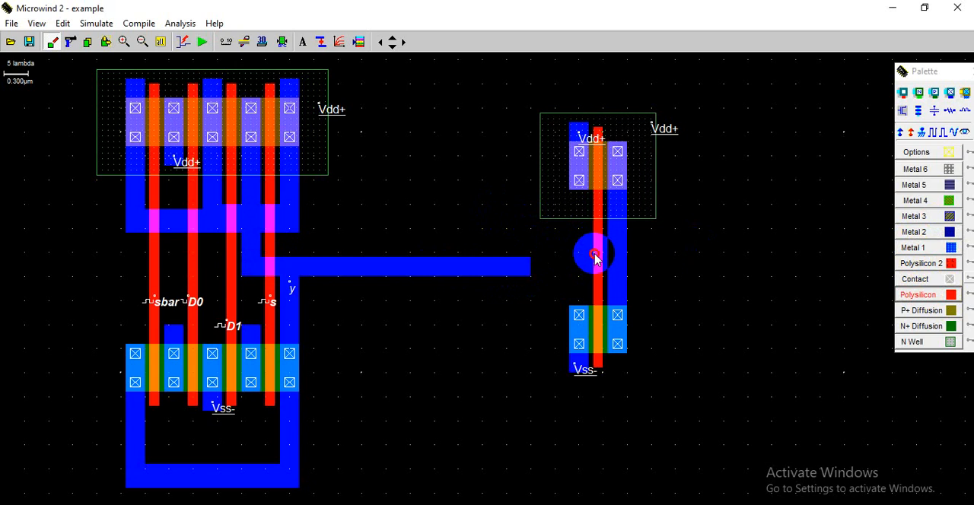
{"action": "left_click_drag", "start_coordinate": [594, 254], "coordinate": [531, 281]}
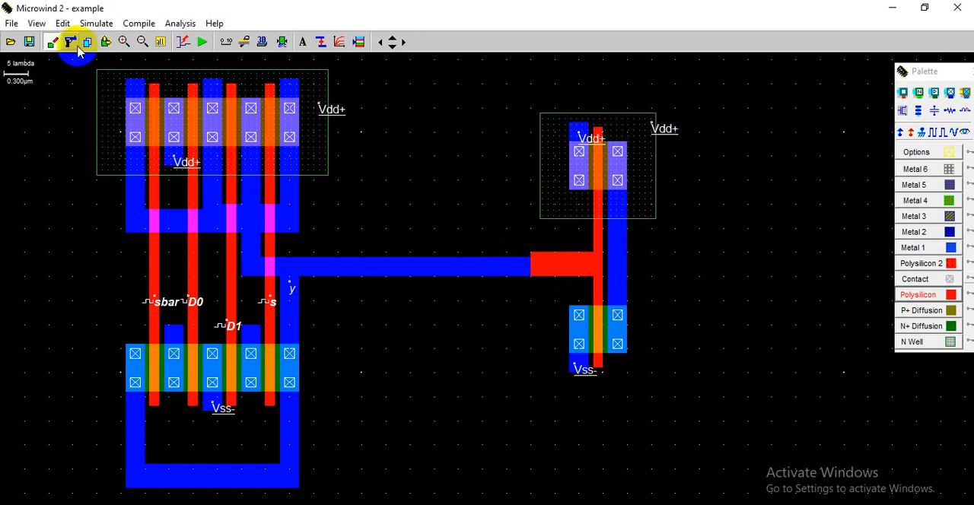
{"action": "left_click", "coordinate": [105, 44]}
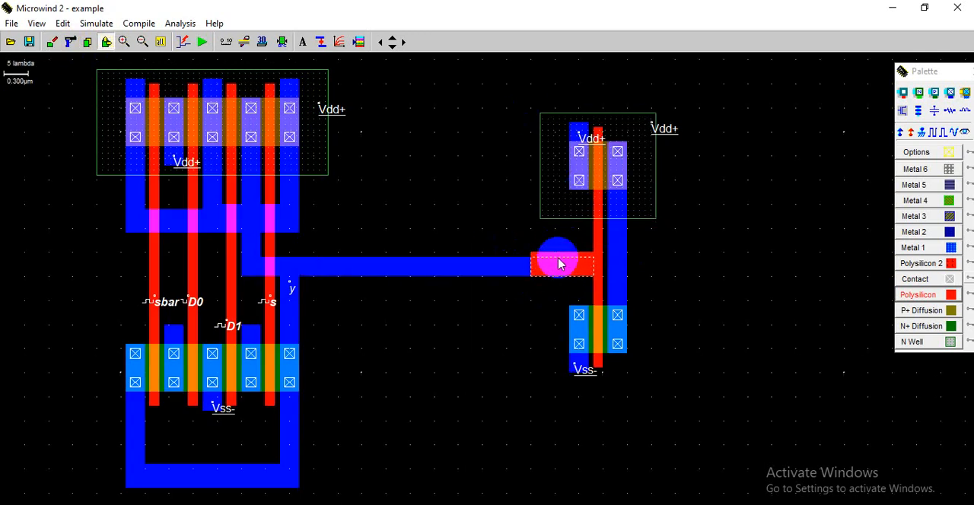
{"action": "left_click_drag", "start_coordinate": [561, 264], "coordinate": [561, 263]}
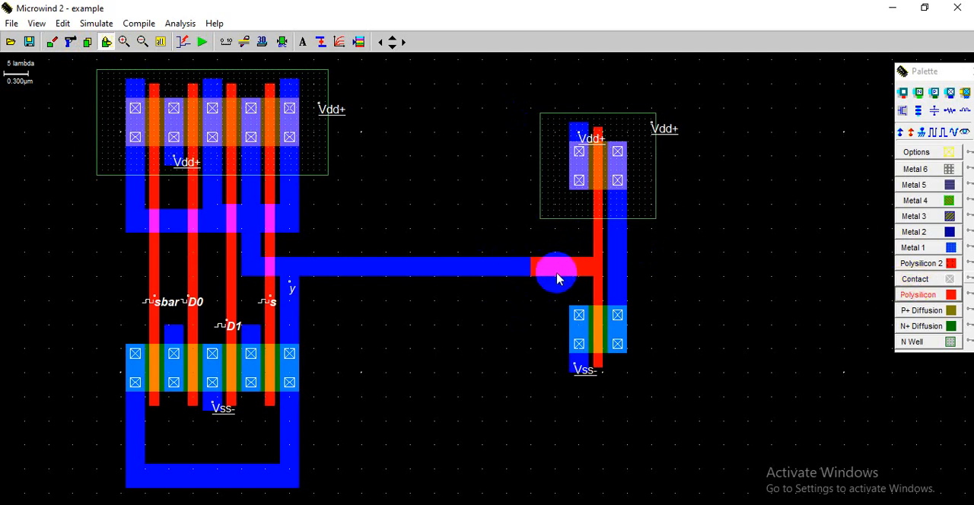
{"action": "left_click_drag", "start_coordinate": [558, 277], "coordinate": [531, 267]}
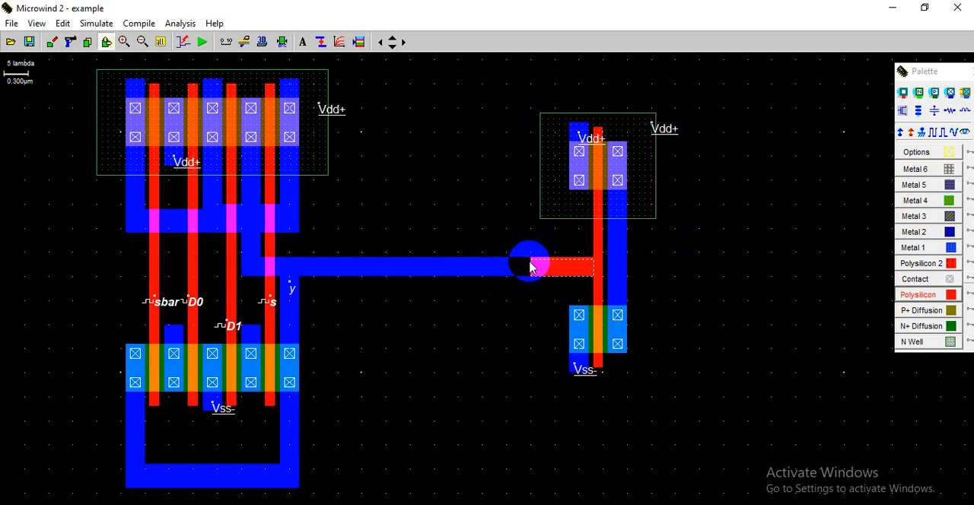
{"action": "left_click", "coordinate": [473, 264]}
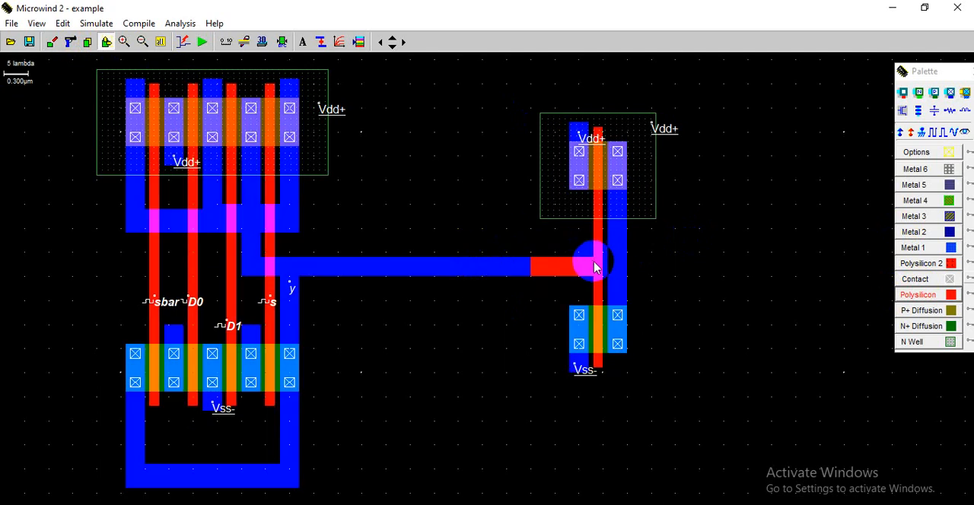
{"action": "left_click_drag", "start_coordinate": [595, 266], "coordinate": [495, 266]}
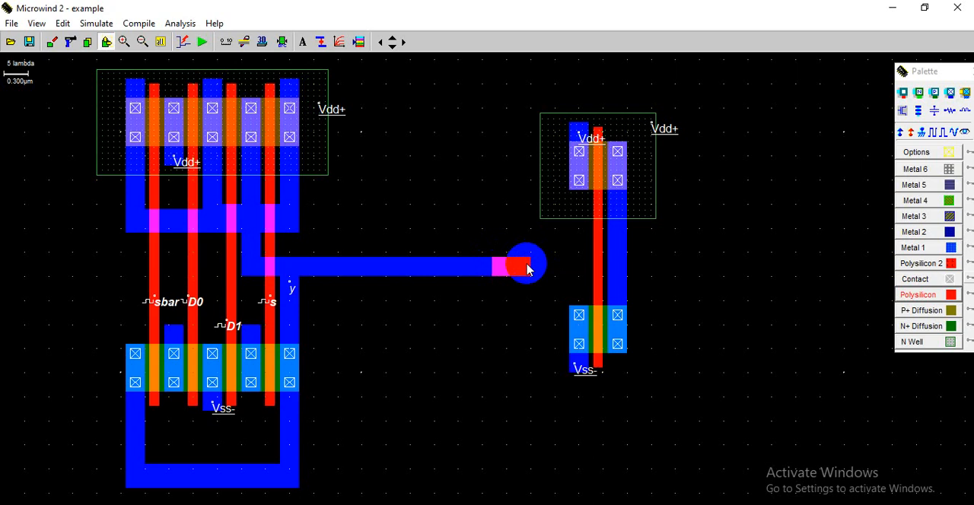
{"action": "key", "text": "ctrl+u"}
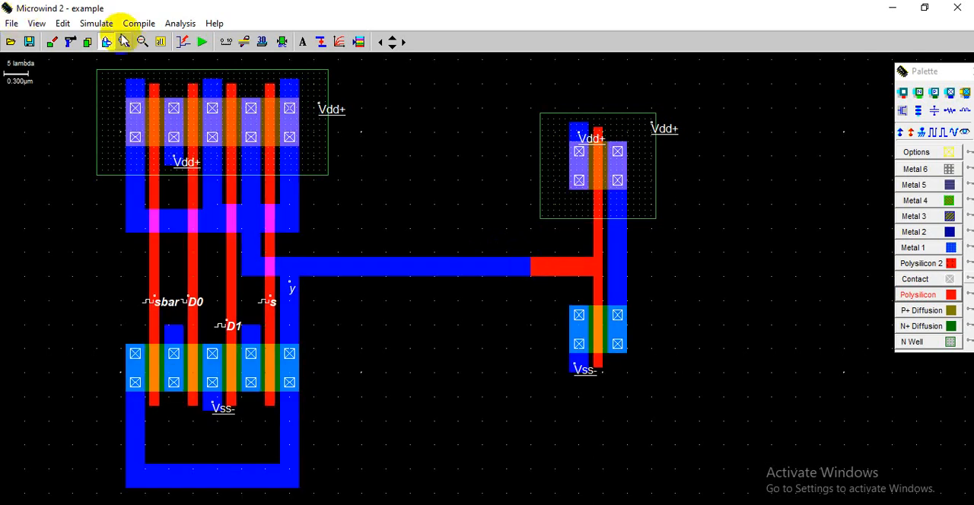
{"action": "left_click", "coordinate": [71, 42]}
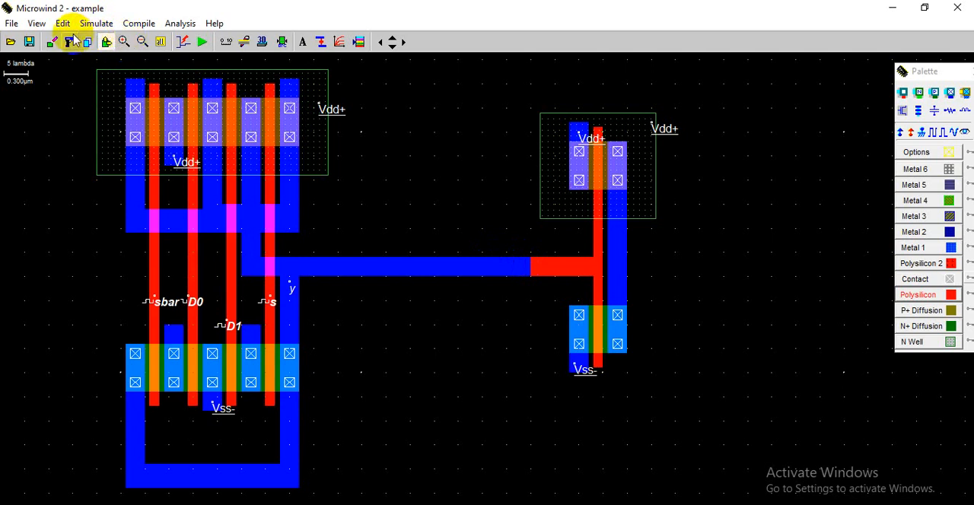
{"action": "left_click", "coordinate": [605, 298]}
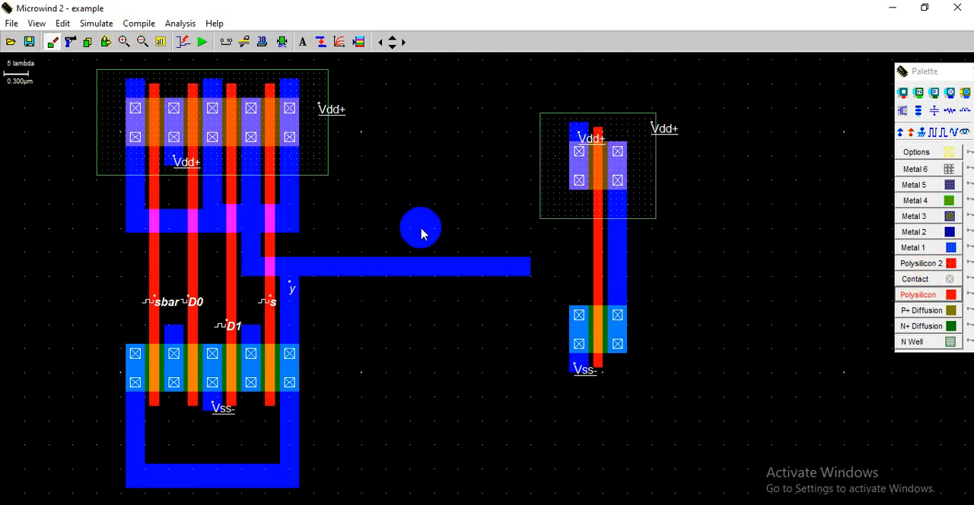
- Draw a horizontal polysilicon strip from over the end of the Metal 1 wire to the inverter's gate
{"action": "left_click", "coordinate": [508, 257]}
{"action": "left_click_drag", "start_coordinate": [507, 259], "coordinate": [603, 280]}
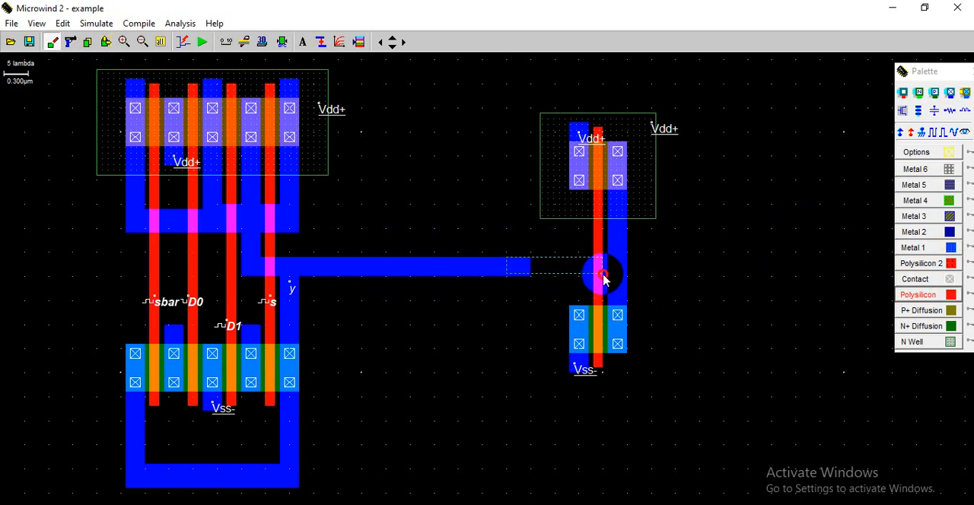
{"action": "left_click_drag", "start_coordinate": [603, 280], "coordinate": [606, 279]}
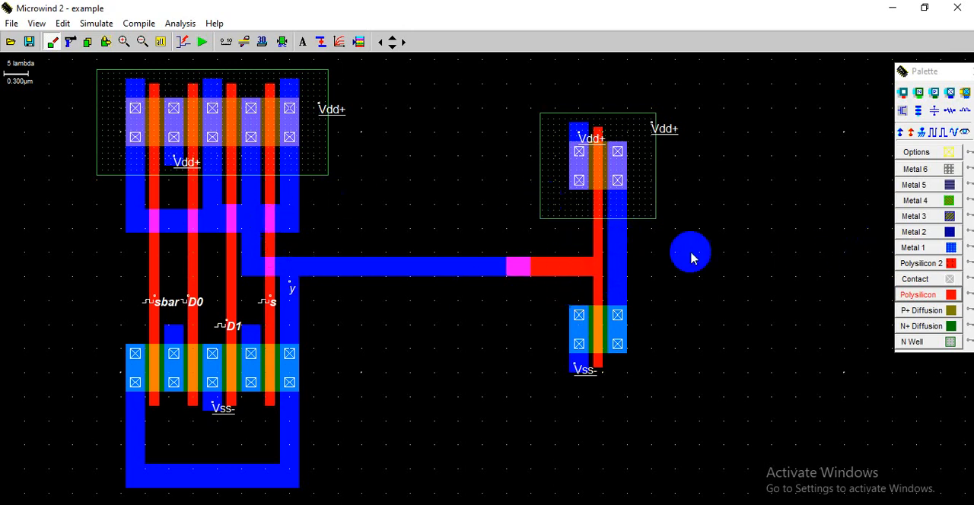
- Label the inverter's Metal 1 drain strip as the output node "out", visible in simulation
{"action": "left_click", "coordinate": [967, 134]}
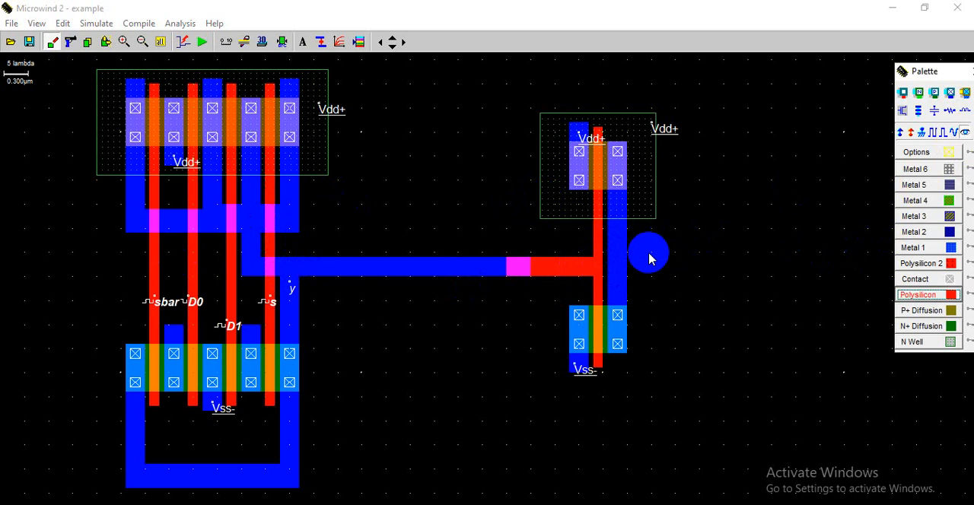
{"action": "left_click", "coordinate": [622, 262]}
{"action": "left_click_drag", "start_coordinate": [483, 196], "coordinate": [399, 195]}
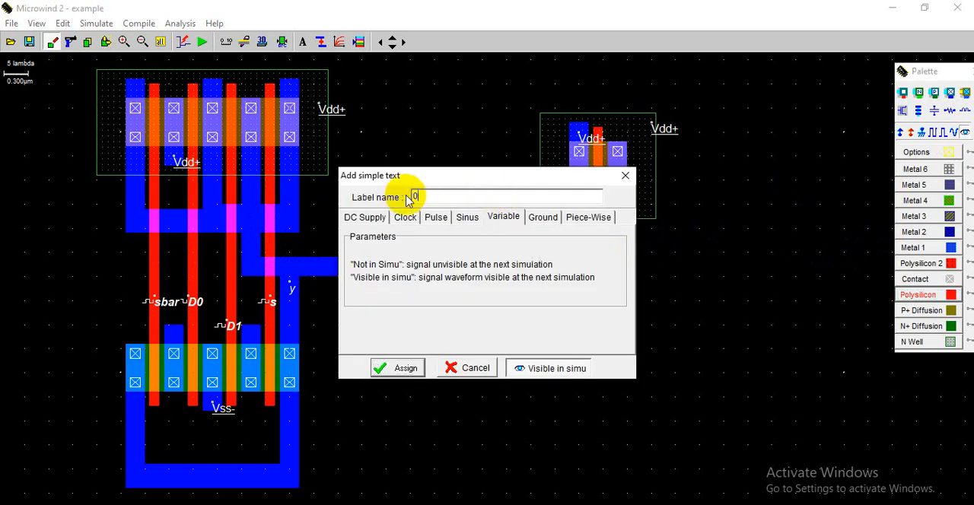
{"action": "left_click", "coordinate": [380, 369]}
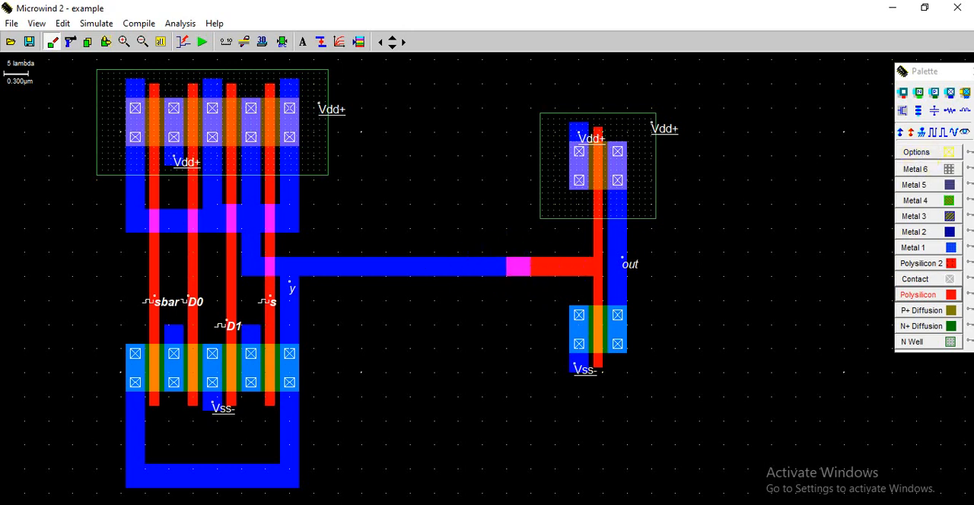
- Place a polysilicon-to-Metal 1 contact where the strip overlaps the wire and run the design rule check
{"action": "left_click", "coordinate": [906, 93]}
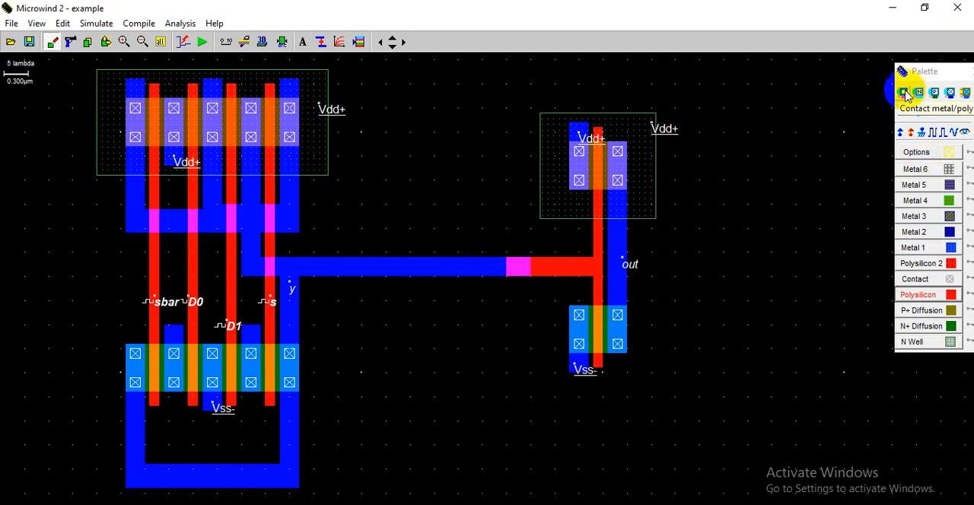
{"action": "left_click", "coordinate": [519, 271]}
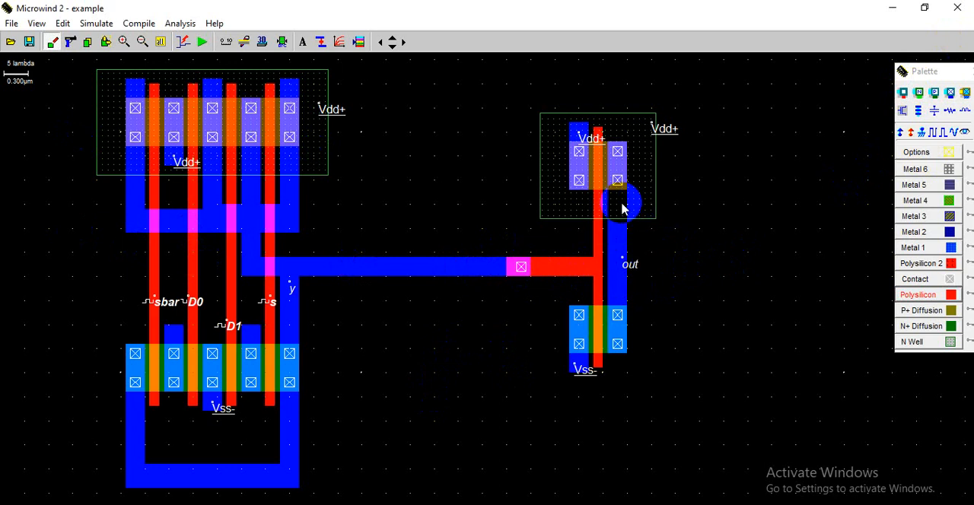
{"action": "left_click", "coordinate": [283, 42]}
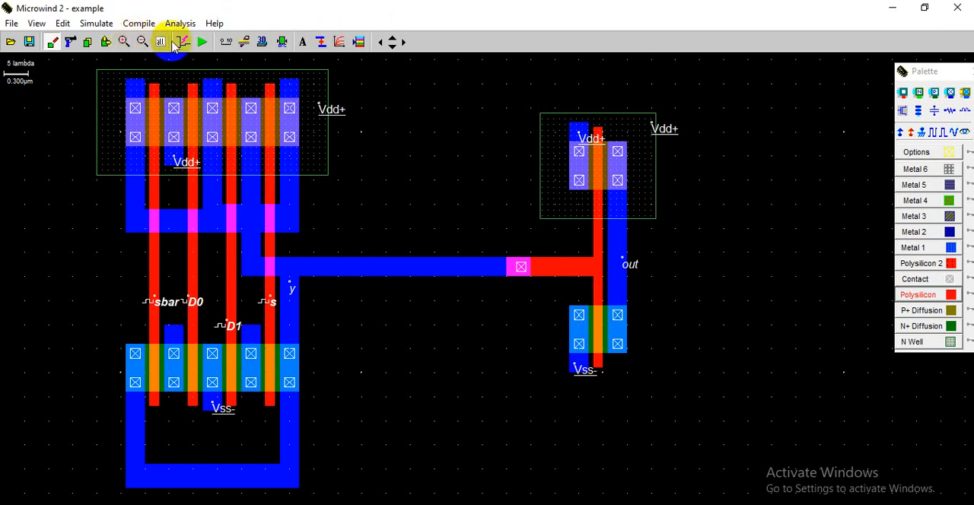
- Run the analog simulation with a 10 ns time scale and enable min/max and frequency evaluation for out
{"action": "left_click", "coordinate": [200, 43]}
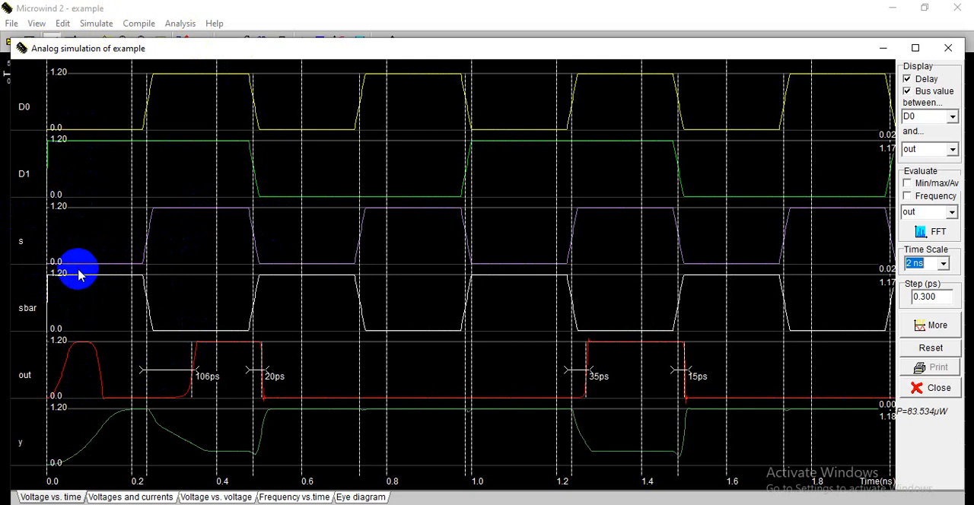
{"action": "left_click", "coordinate": [925, 263]}
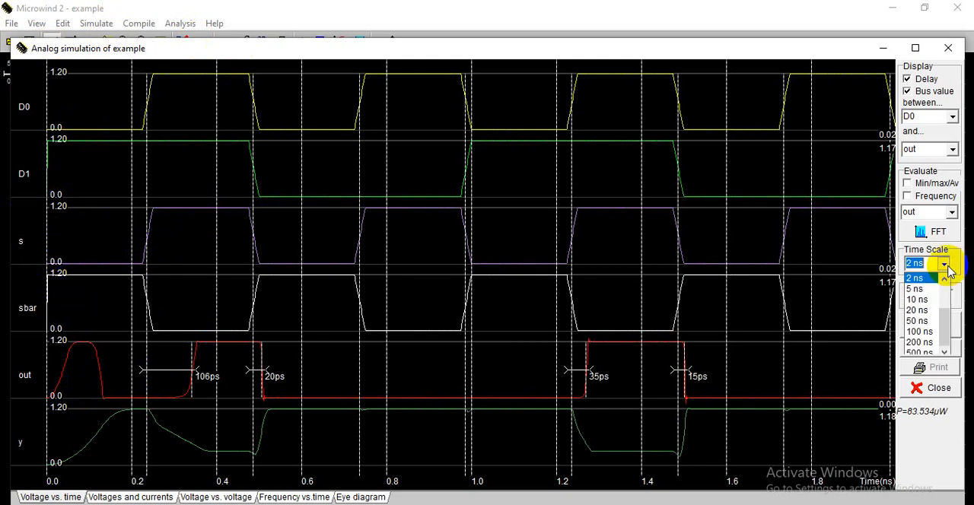
{"action": "left_click", "coordinate": [917, 300]}
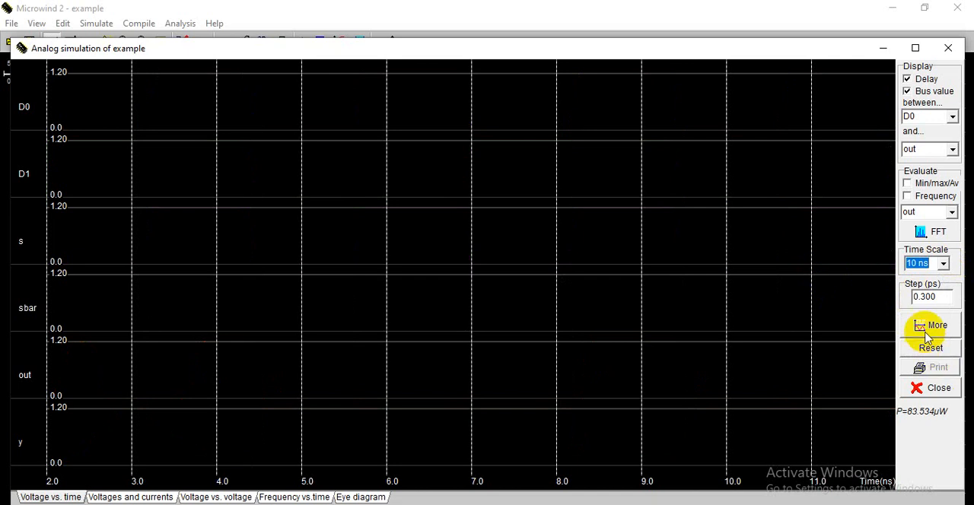
{"action": "left_click", "coordinate": [926, 333]}
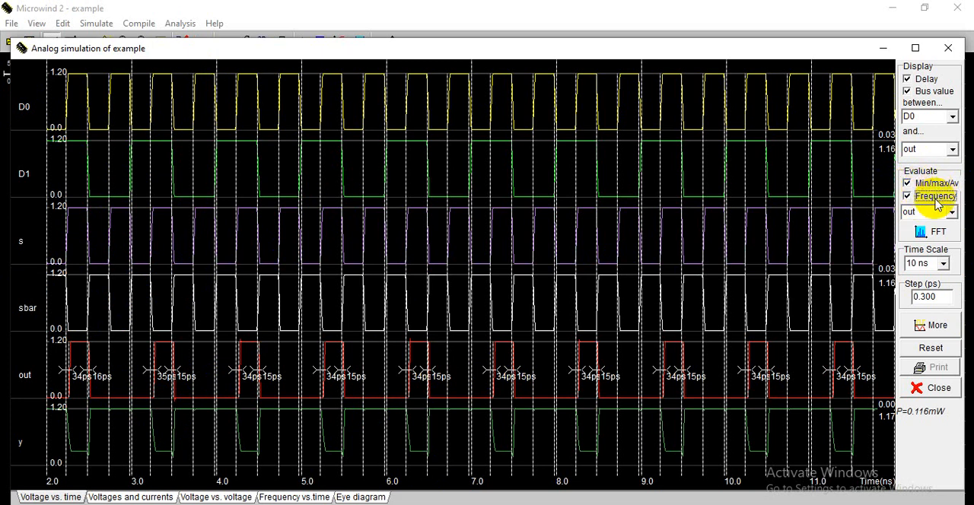
{"action": "left_click", "coordinate": [932, 324]}
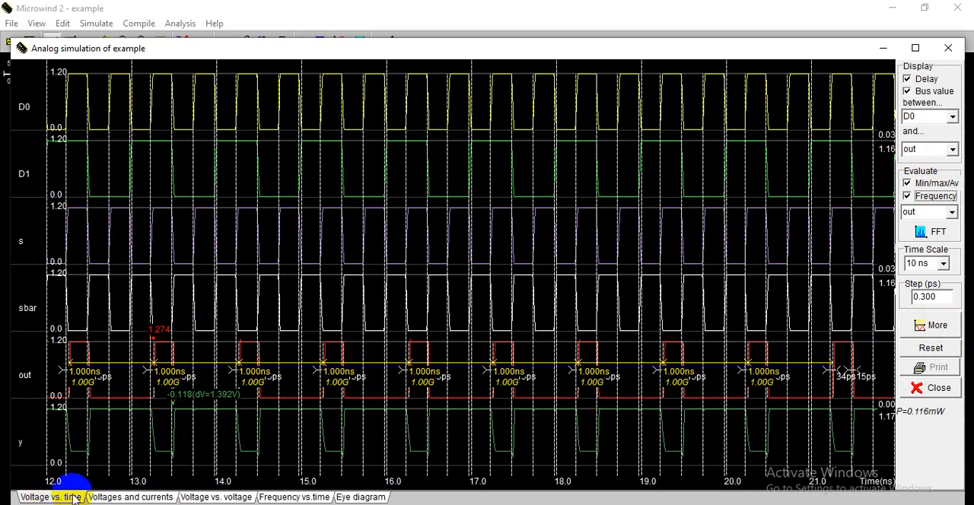
- Examine the voltages and currents, voltage vs. voltage, frequency vs. time and eye diagram plots, then rerun the voltage vs. time simulation
{"action": "left_click", "coordinate": [107, 499]}
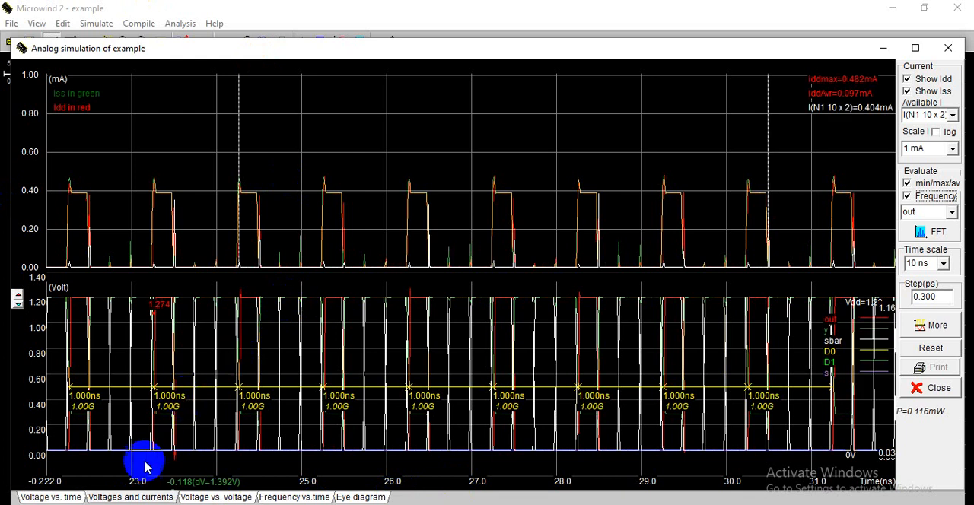
{"action": "left_click", "coordinate": [223, 497]}
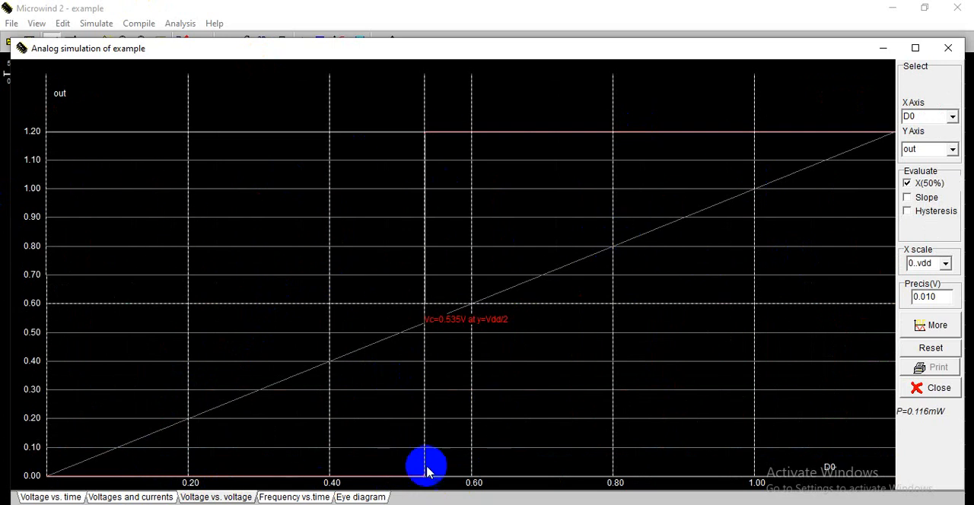
{"action": "left_click", "coordinate": [289, 497]}
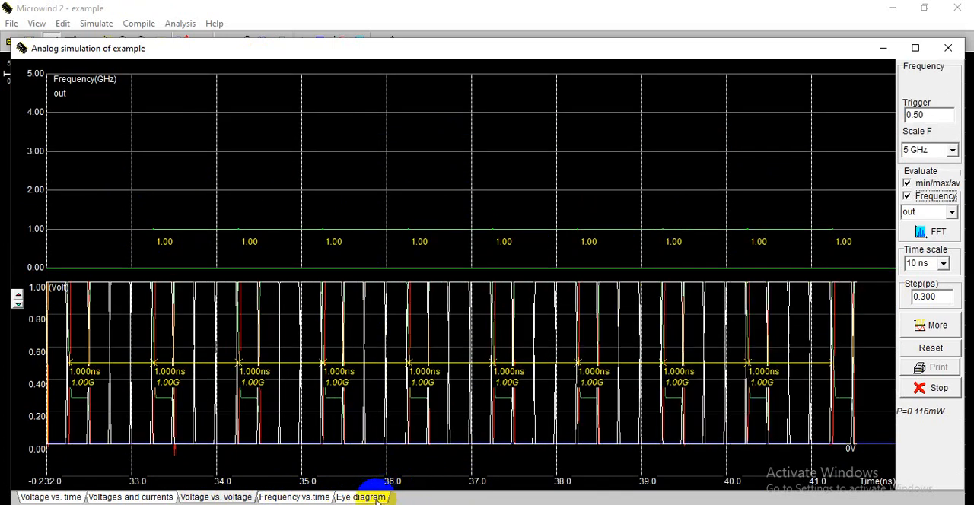
{"action": "left_click", "coordinate": [361, 497]}
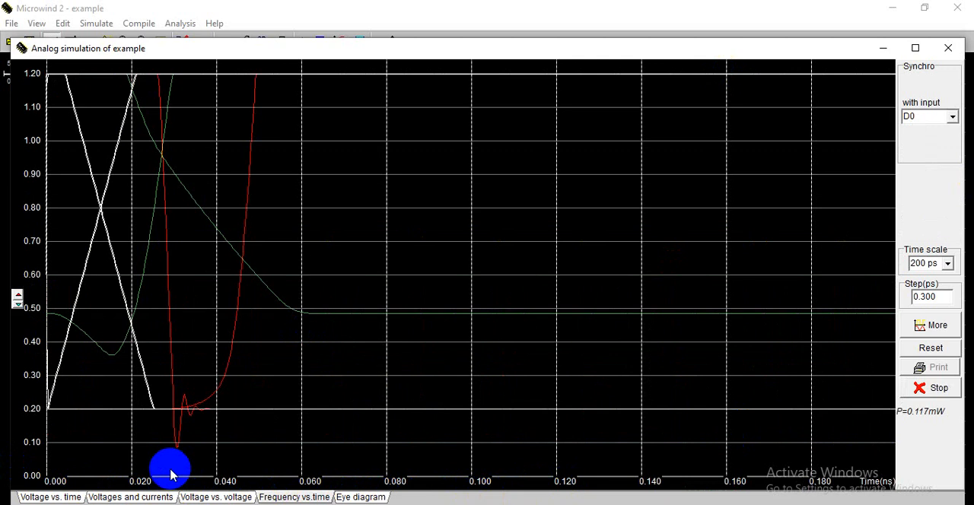
{"action": "left_click", "coordinate": [26, 498]}
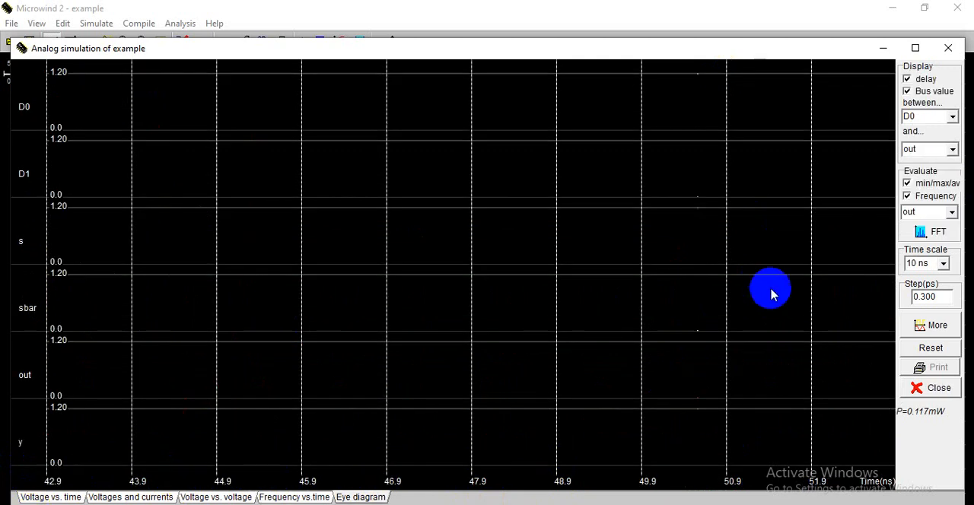
{"action": "left_click", "coordinate": [940, 325]}
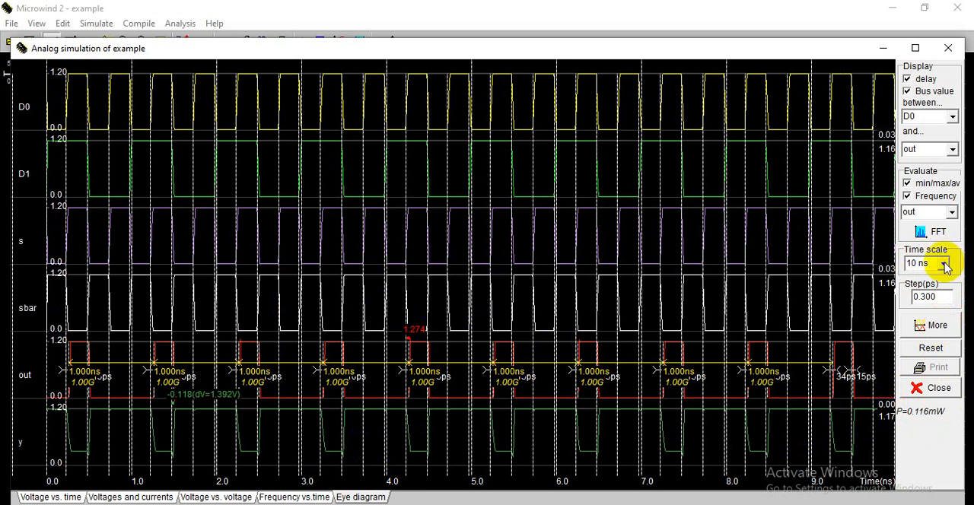
- Examine the Fast Fourier Transform of out and return to the simulation waveforms
{"action": "left_click", "coordinate": [930, 232]}
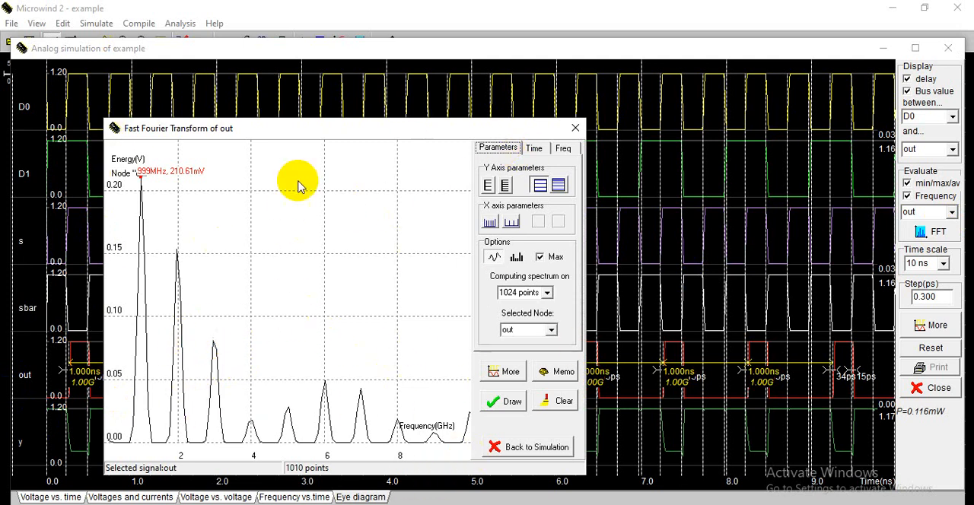
{"action": "left_click", "coordinate": [535, 149]}
{"action": "left_click", "coordinate": [498, 149]}
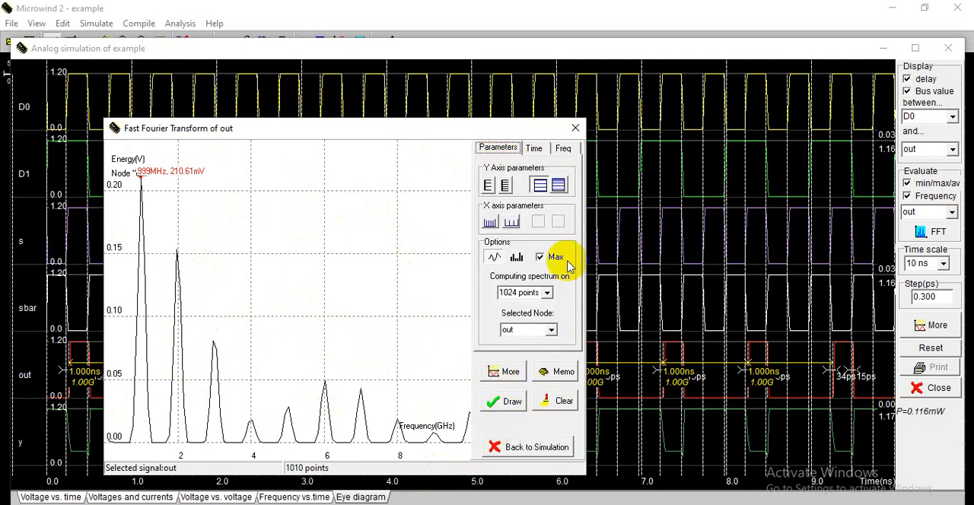
{"action": "left_click", "coordinate": [573, 130]}
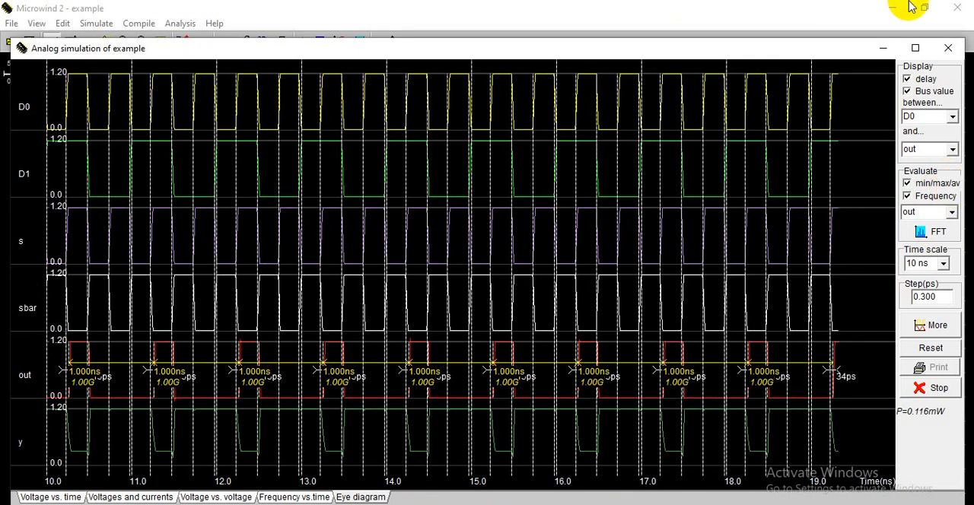
- Return to the layout with its palette shown and switch to the PowerPoint presentation
{"action": "left_click", "coordinate": [946, 58]}
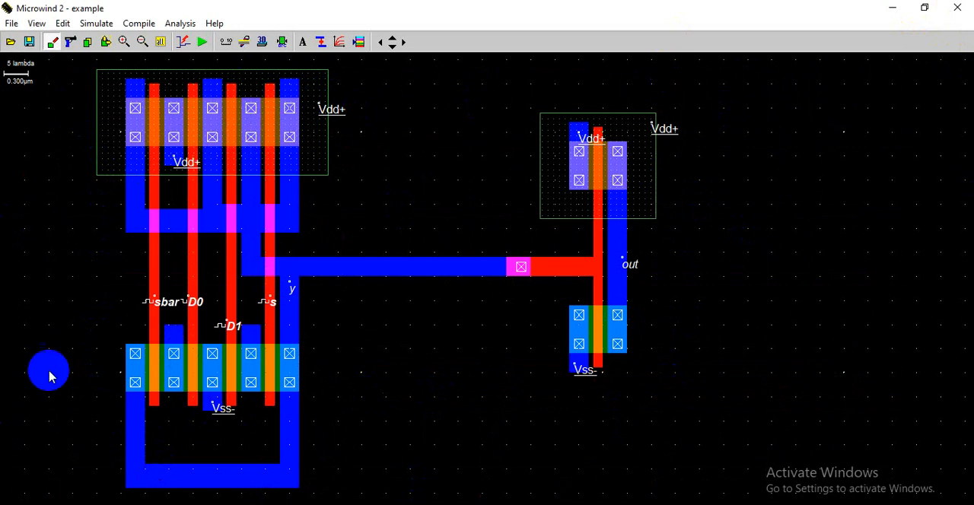
{"action": "left_click", "coordinate": [361, 43]}
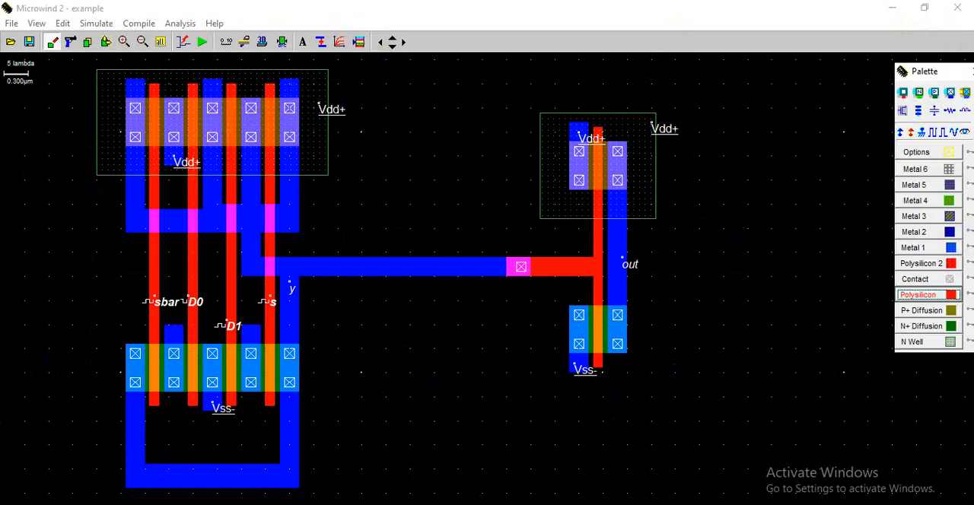
{"action": "key", "text": "alt+Tab"}
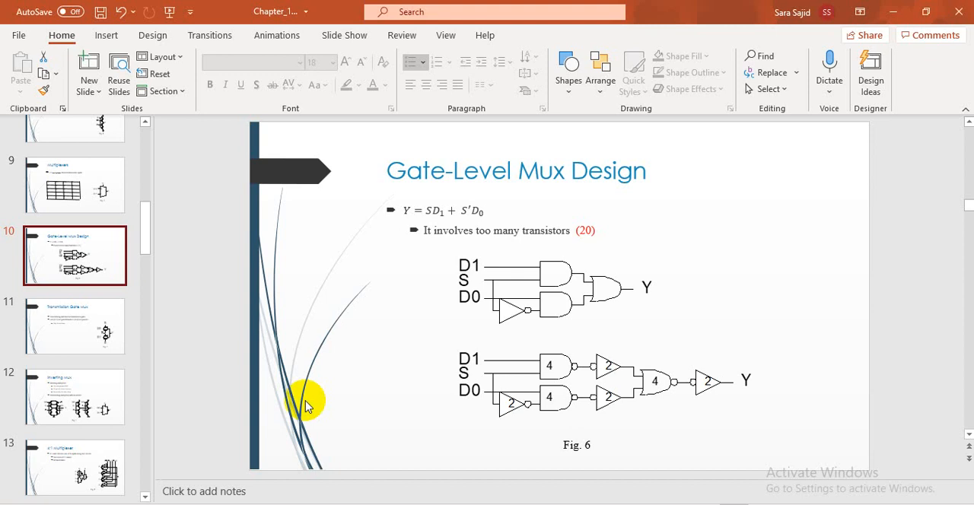
- Show the Transmission Gate Mux slide in the presentation and switch back to the Microwind layout
{"action": "left_click", "coordinate": [67, 335]}
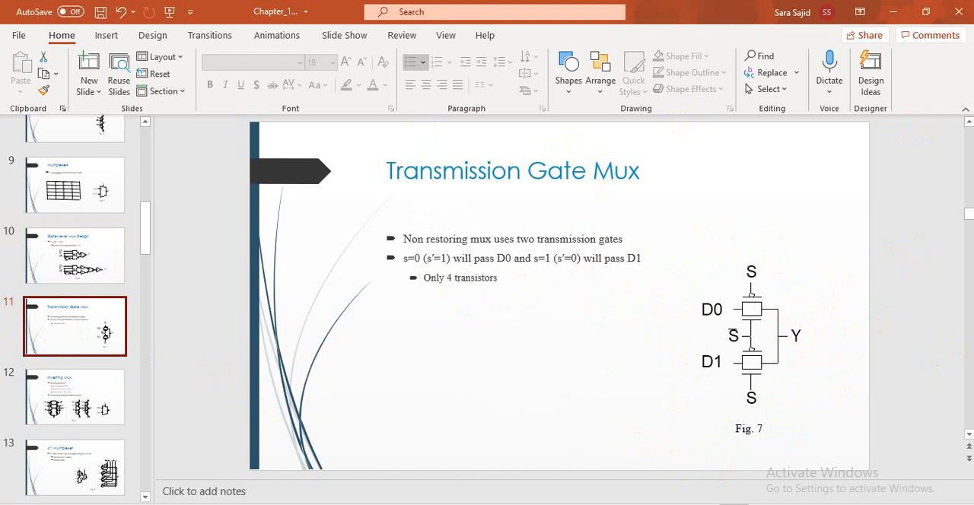
{"action": "mouse_move", "coordinate": [543, 504]}
{"action": "left_click", "coordinate": [543, 504]}
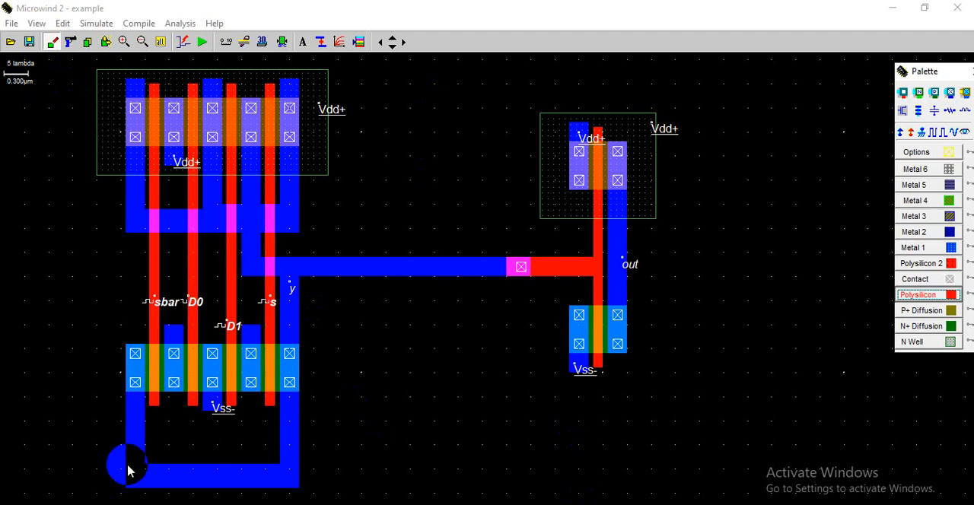
- Start a new empty layout without saving the modified one, consulting the Transmission Gate Mux slide before returning to Microwind
{"action": "left_click", "coordinate": [19, 25]}
{"action": "left_click", "coordinate": [30, 40]}
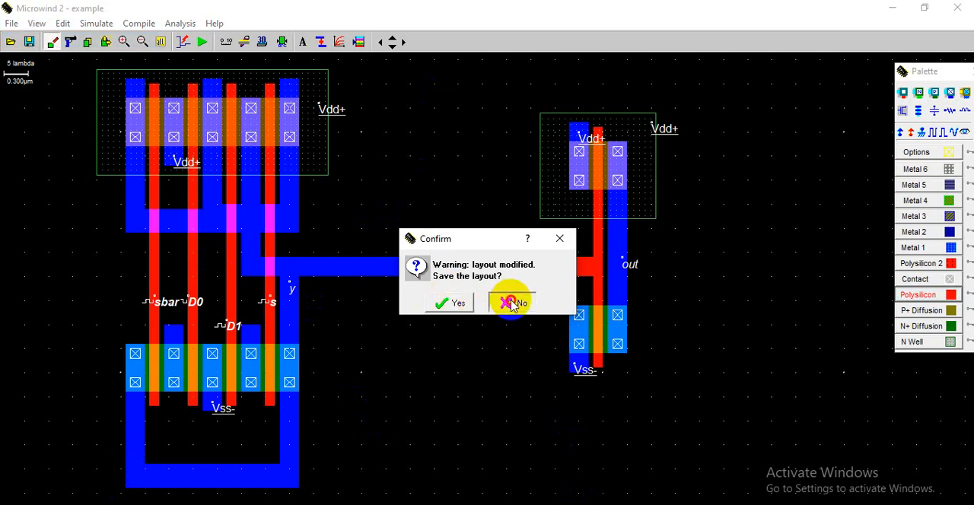
{"action": "left_click", "coordinate": [512, 303]}
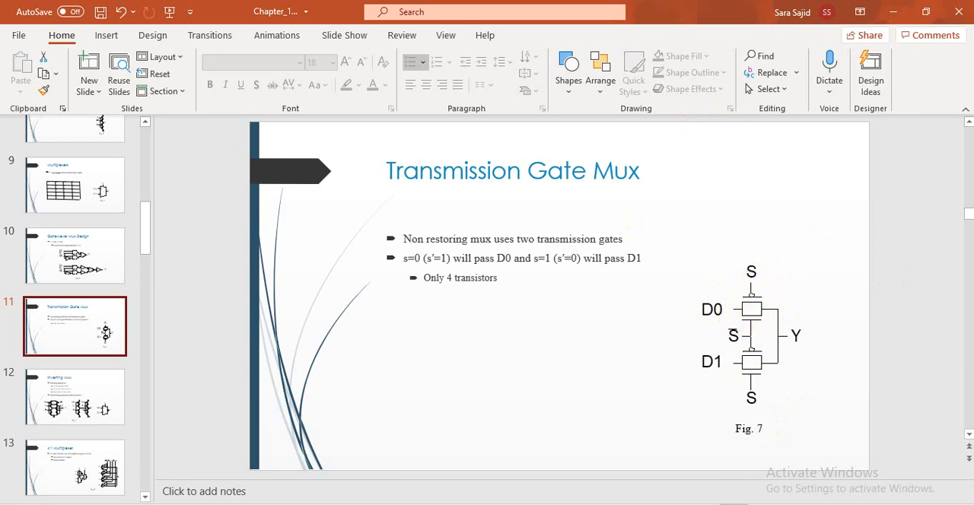
{"action": "key", "text": "alt+Tab"}
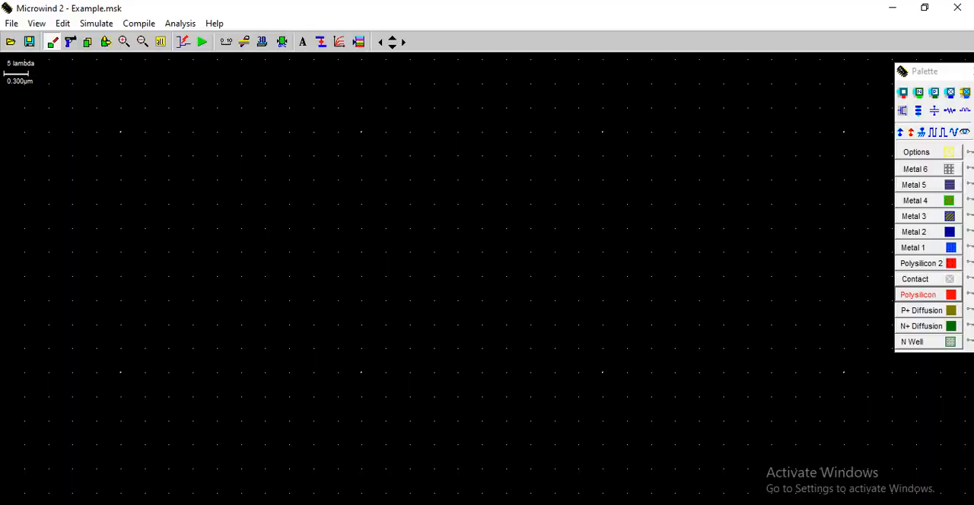
- Generate a pMOS and an nMOS below it, each 0.600 µm wide and 0.120 µm long with 1 finger
{"action": "left_click", "coordinate": [911, 111]}
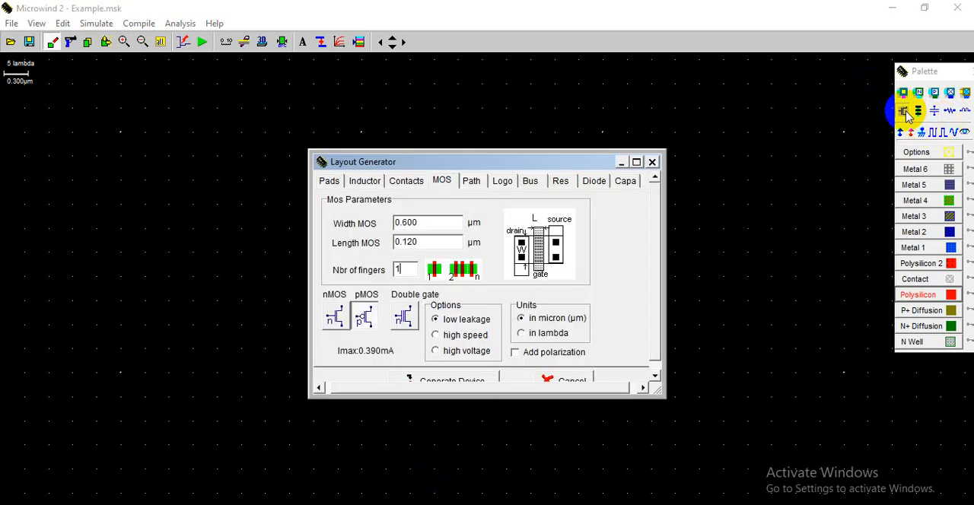
{"action": "left_click", "coordinate": [363, 317]}
{"action": "left_click", "coordinate": [453, 379]}
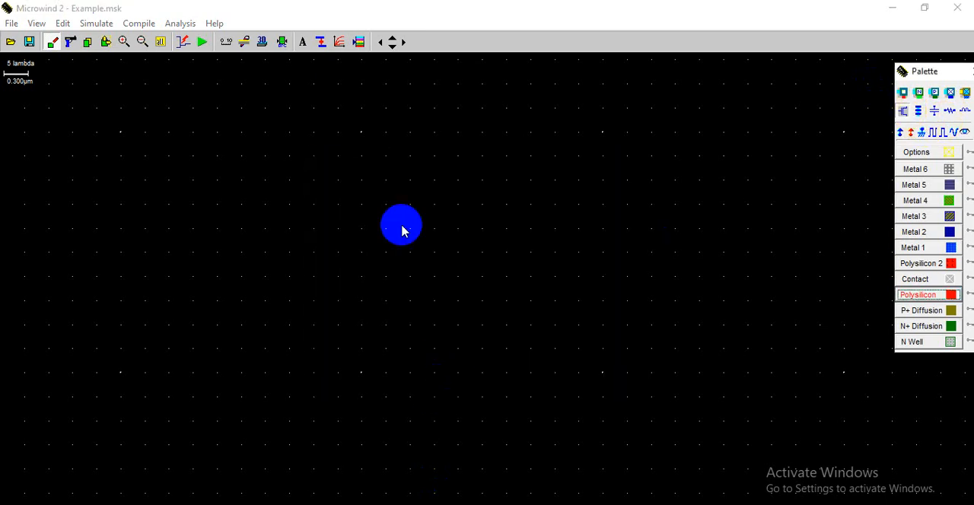
{"action": "left_click", "coordinate": [350, 147]}
{"action": "left_click", "coordinate": [903, 110]}
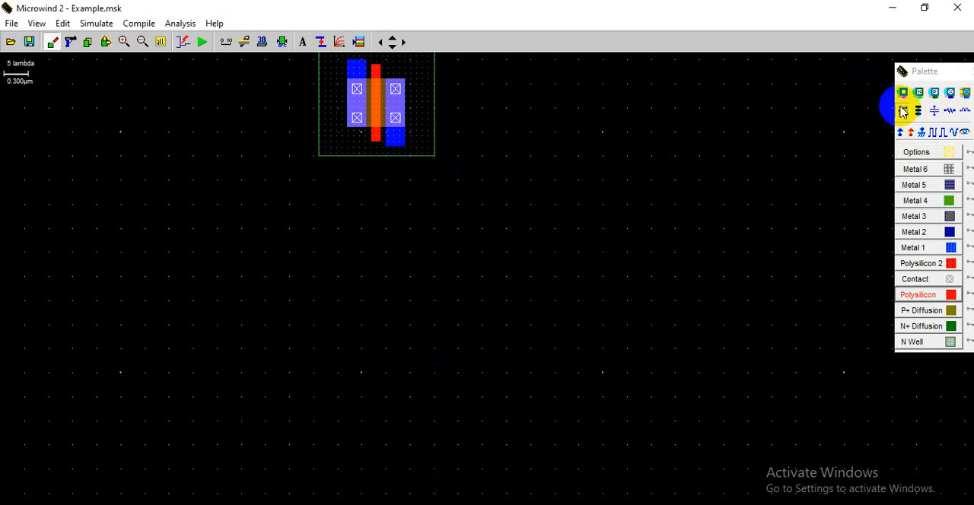
{"action": "left_click", "coordinate": [334, 317]}
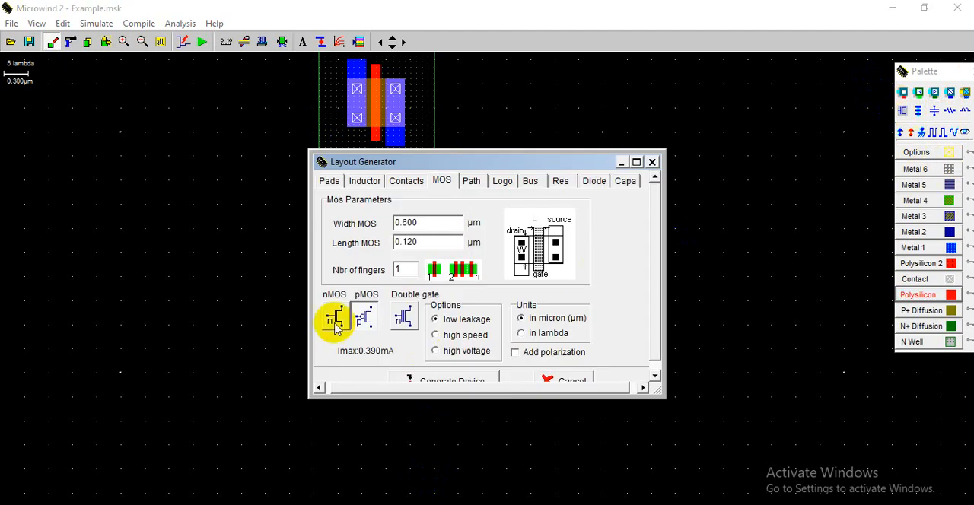
{"action": "left_click", "coordinate": [431, 380]}
{"action": "left_click", "coordinate": [375, 327]}
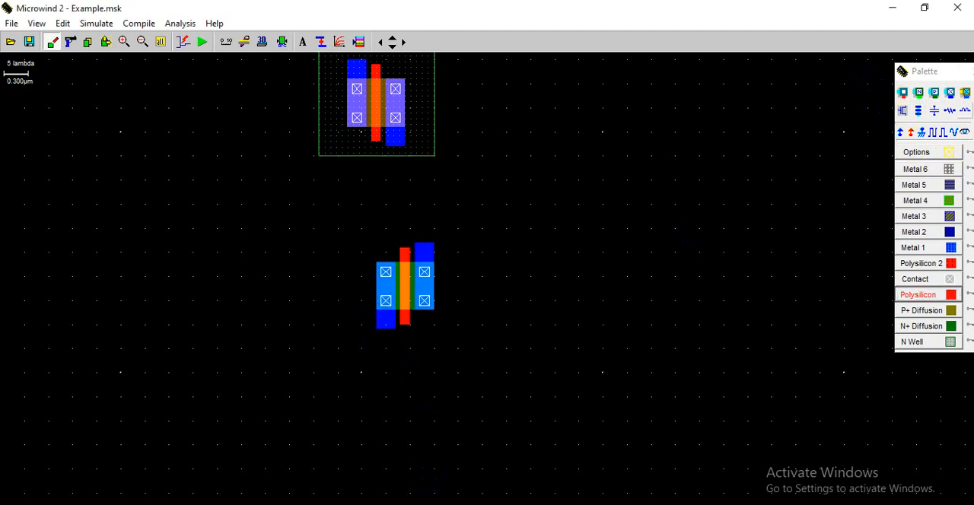
- Generate a second 1-finger pMOS, 0.600 µm wide and 0.120 µm long, and place it below the nMOS
{"action": "left_click", "coordinate": [905, 111]}
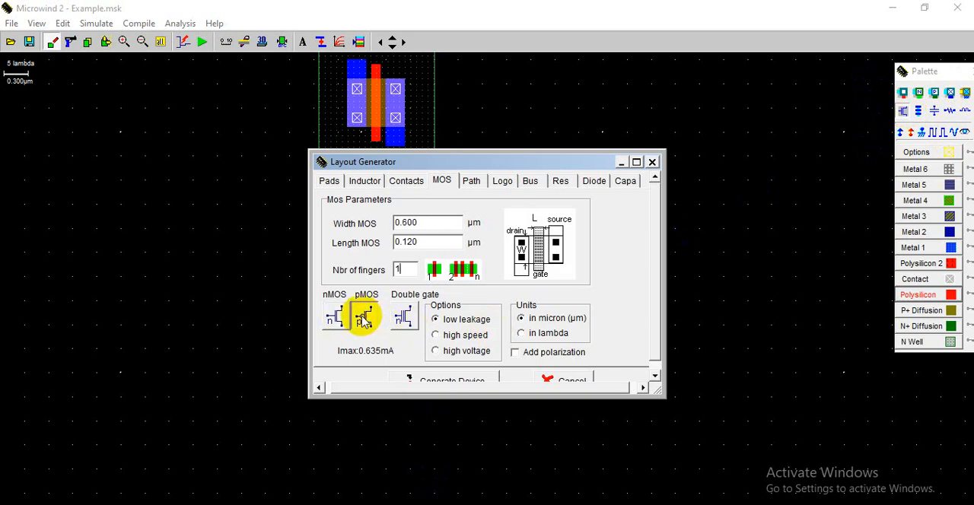
{"action": "left_click", "coordinate": [423, 380]}
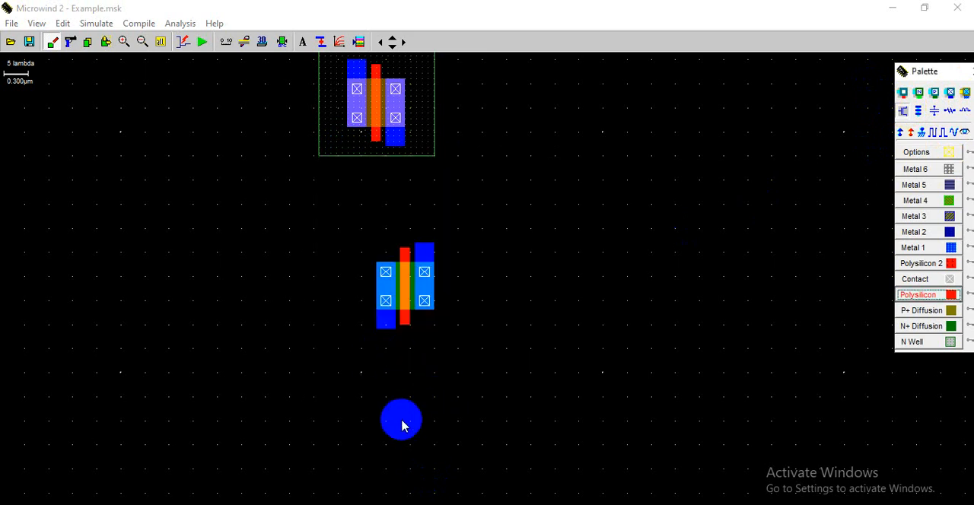
{"action": "left_click", "coordinate": [393, 454]}
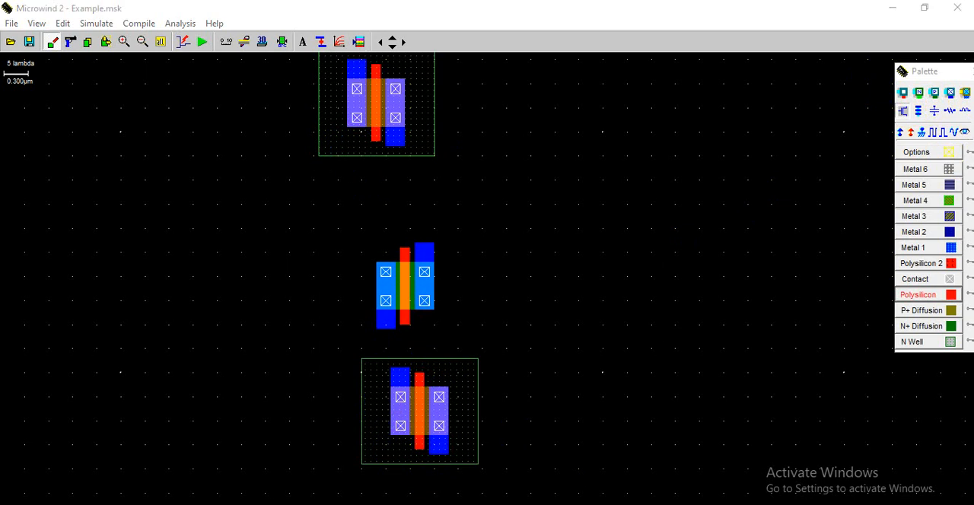
- Generate a second 1-finger nMOS, 0.600 µm wide and 0.120 µm long, and place it below the second pMOS
{"action": "left_click", "coordinate": [162, 45]}
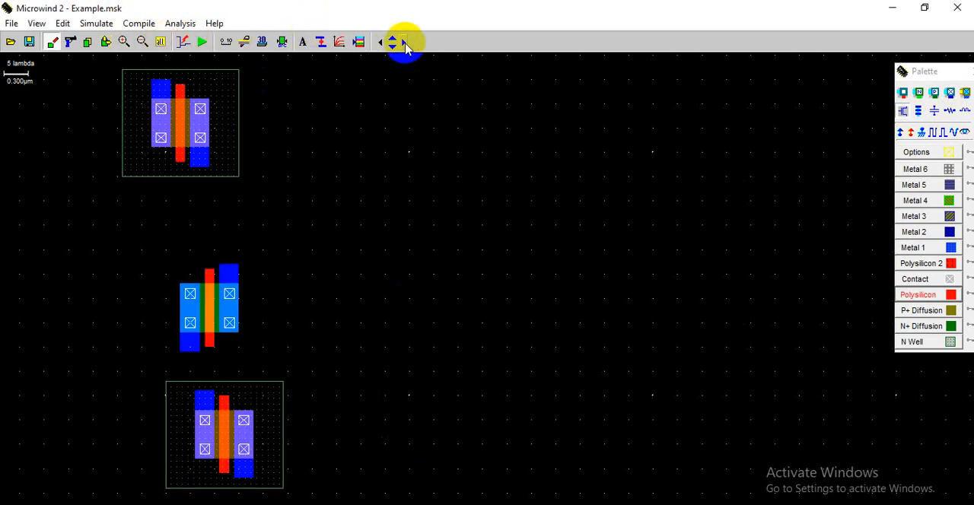
{"action": "left_click", "coordinate": [393, 47]}
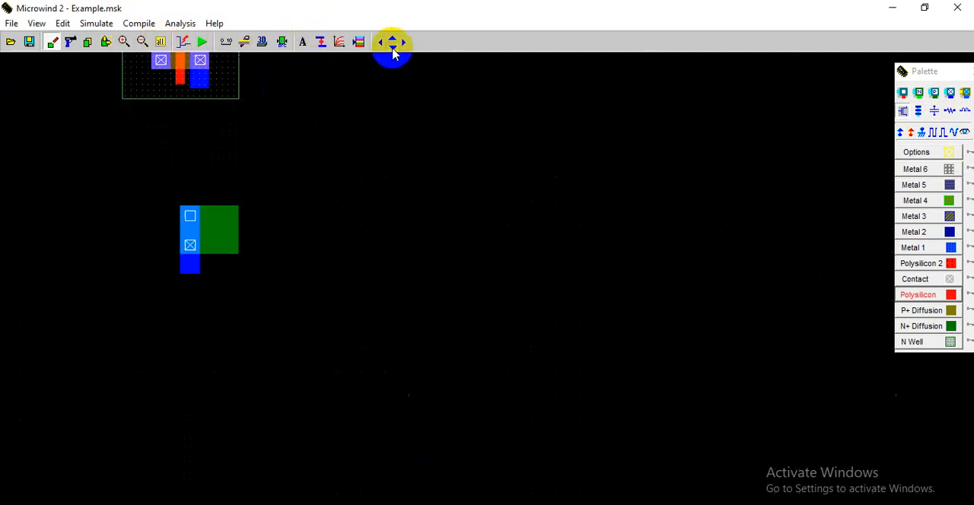
{"action": "left_click", "coordinate": [918, 112]}
{"action": "left_click", "coordinate": [652, 162]}
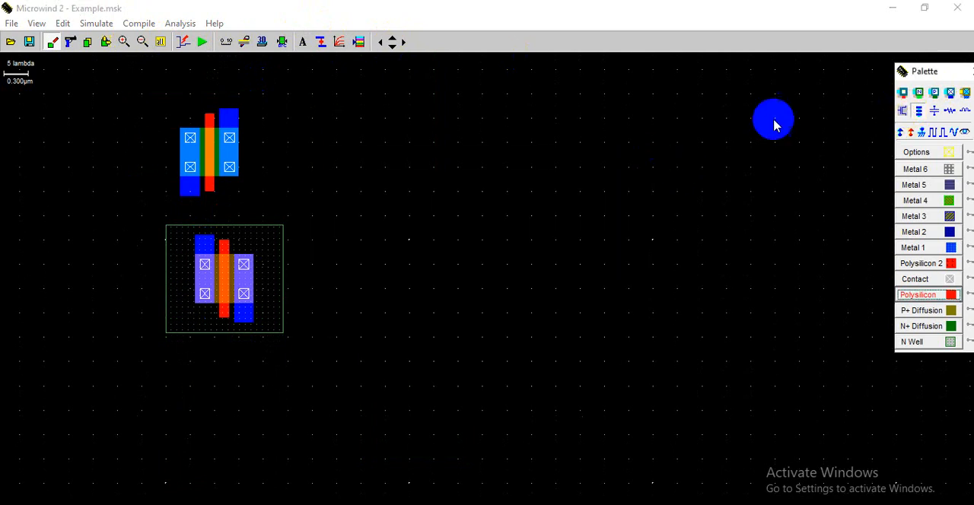
{"action": "left_click", "coordinate": [903, 111]}
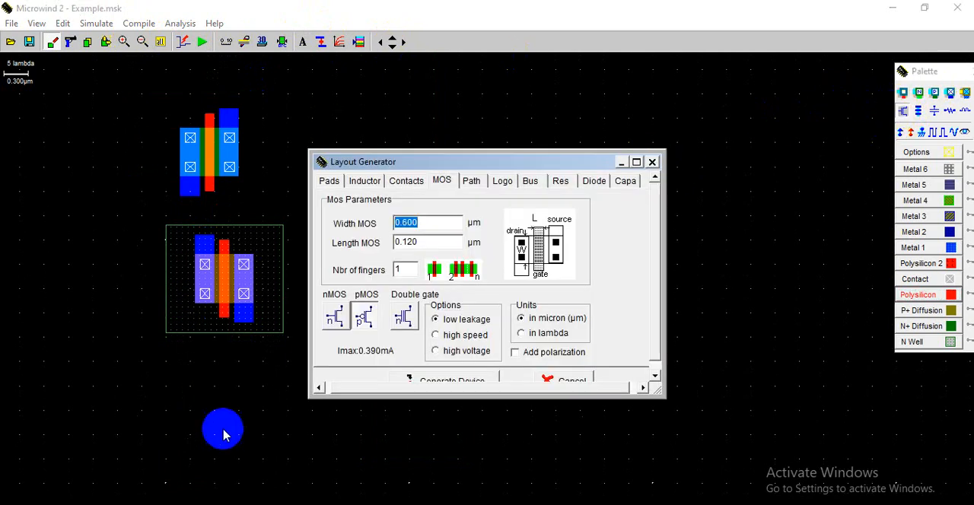
{"action": "left_click", "coordinate": [335, 316]}
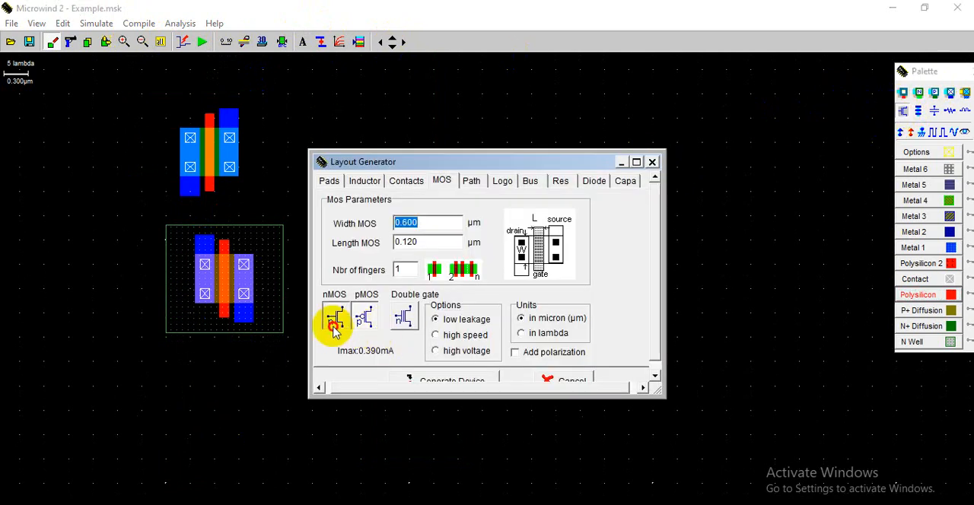
{"action": "left_click", "coordinate": [439, 380]}
{"action": "left_click", "coordinate": [215, 462]}
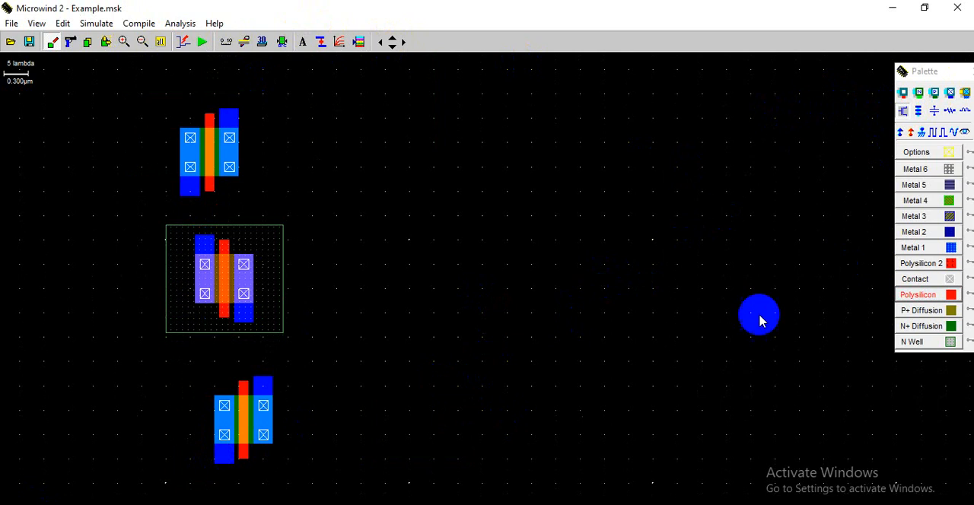
- Move the upper nMOS left and slightly up so it sits roughly beneath the first pMOS
{"action": "left_click", "coordinate": [161, 42]}
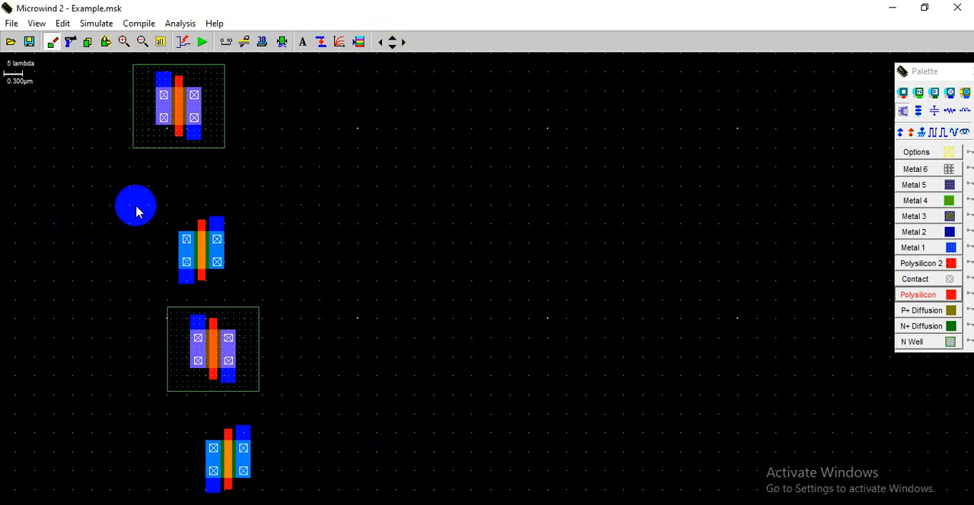
{"action": "left_click", "coordinate": [103, 43]}
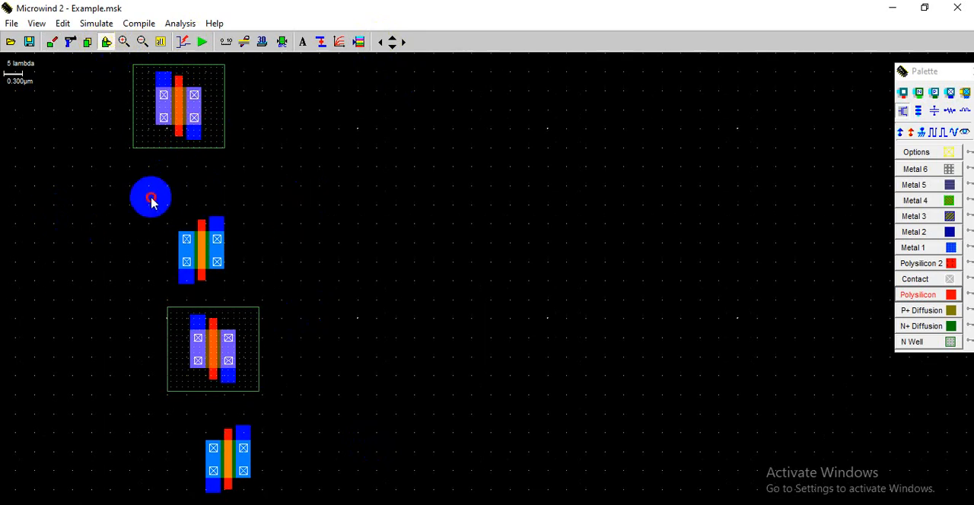
{"action": "mouse_move", "coordinate": [150, 198]}
{"action": "left_mouse_down"}
{"action": "mouse_move", "coordinate": [250, 290]}
{"action": "mouse_move", "coordinate": [222, 278]}
{"action": "mouse_move", "coordinate": [226, 285]}
{"action": "left_mouse_up"}
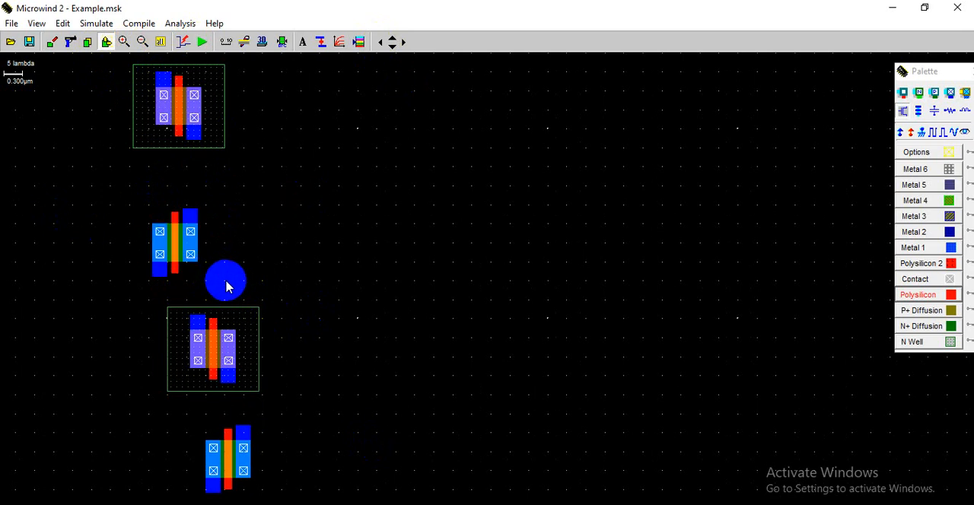
{"action": "left_click_drag", "start_coordinate": [121, 201], "coordinate": [246, 292]}
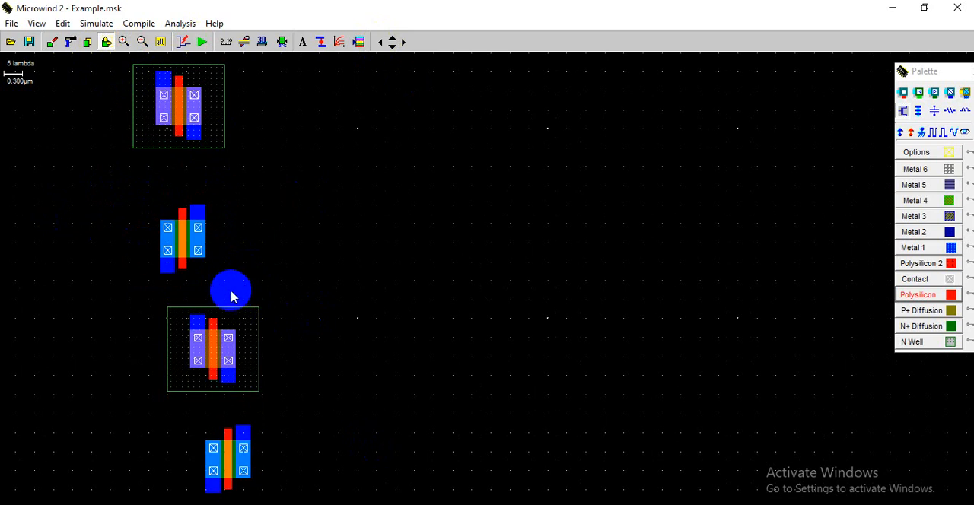
- Move the second pMOS, including its n-well, down and left to align it beneath the upper nMOS
{"action": "left_click_drag", "start_coordinate": [137, 301], "coordinate": [344, 413]}
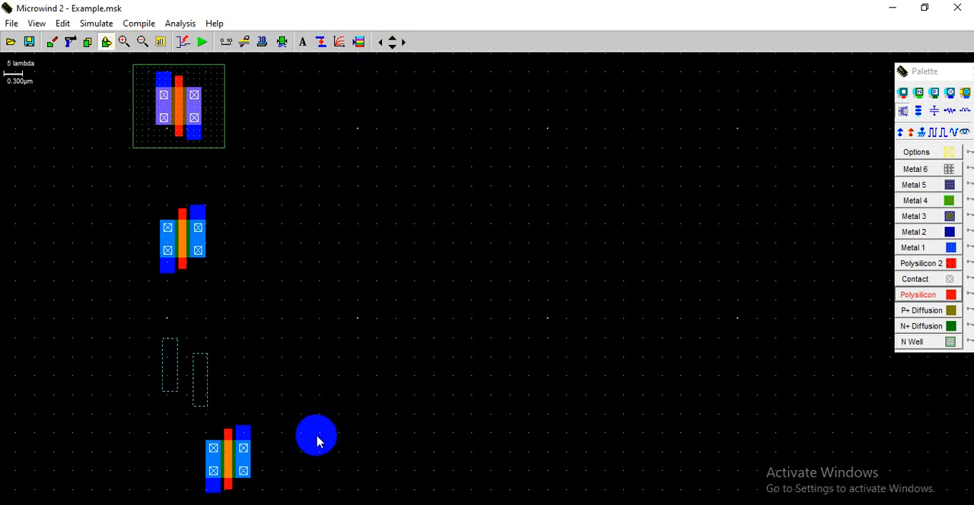
{"action": "left_click_drag", "start_coordinate": [317, 442], "coordinate": [322, 439]}
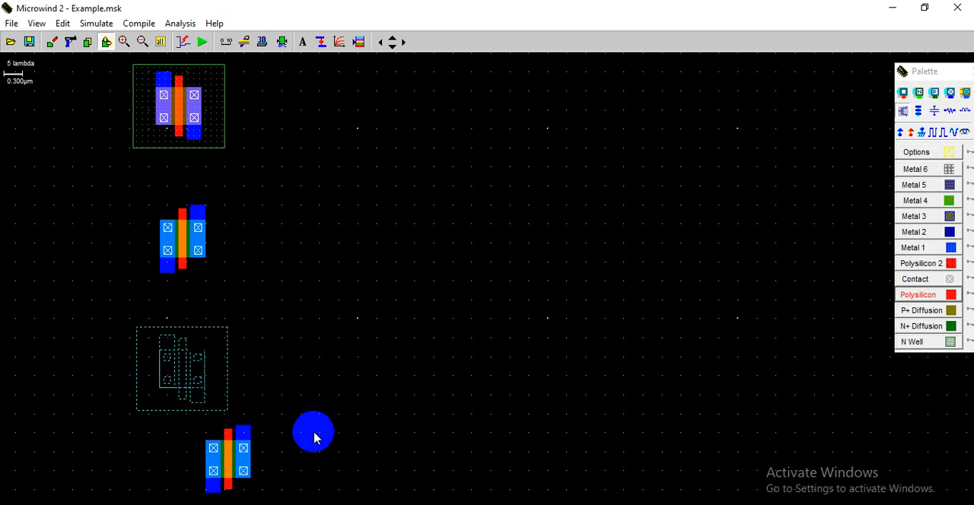
{"action": "left_click", "coordinate": [316, 438]}
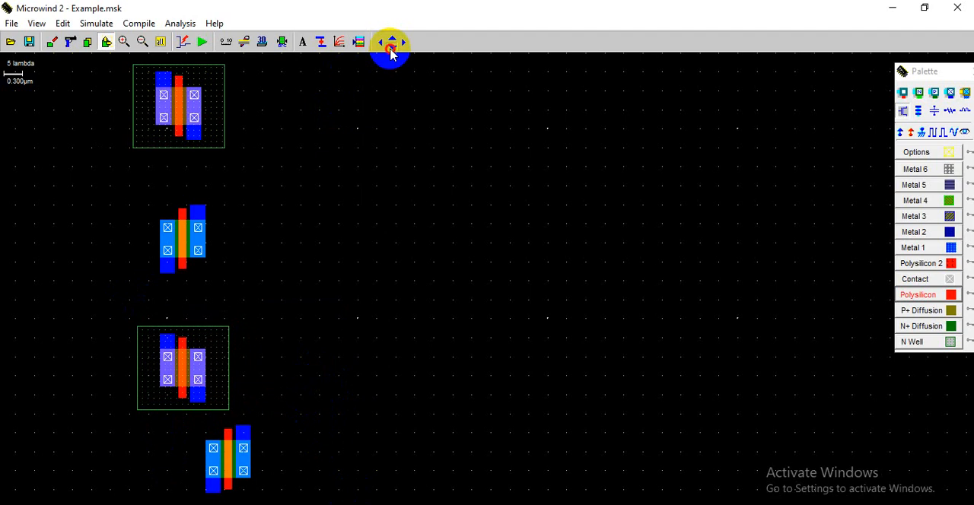
- Move the lowest nMOS down and left to align it beneath the second pMOS
{"action": "left_click", "coordinate": [392, 48]}
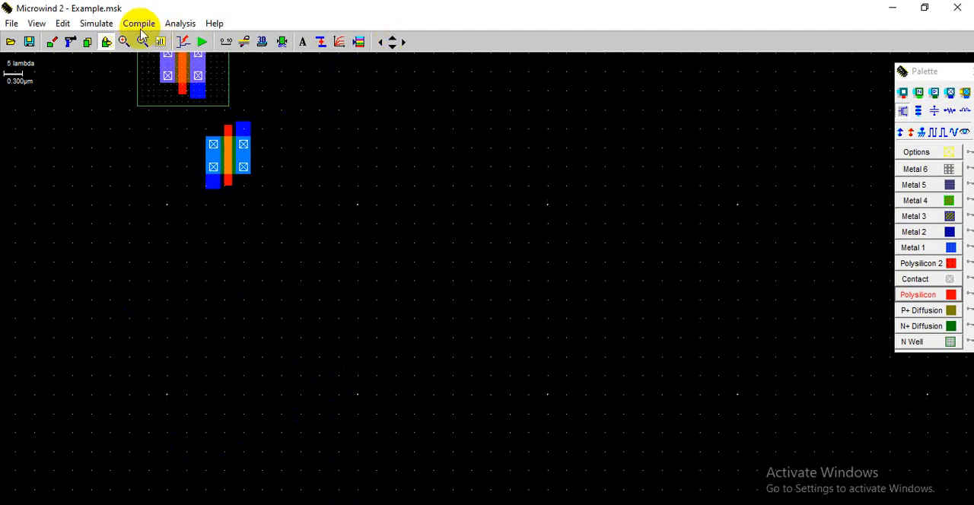
{"action": "left_click_drag", "start_coordinate": [167, 115], "coordinate": [252, 253]}
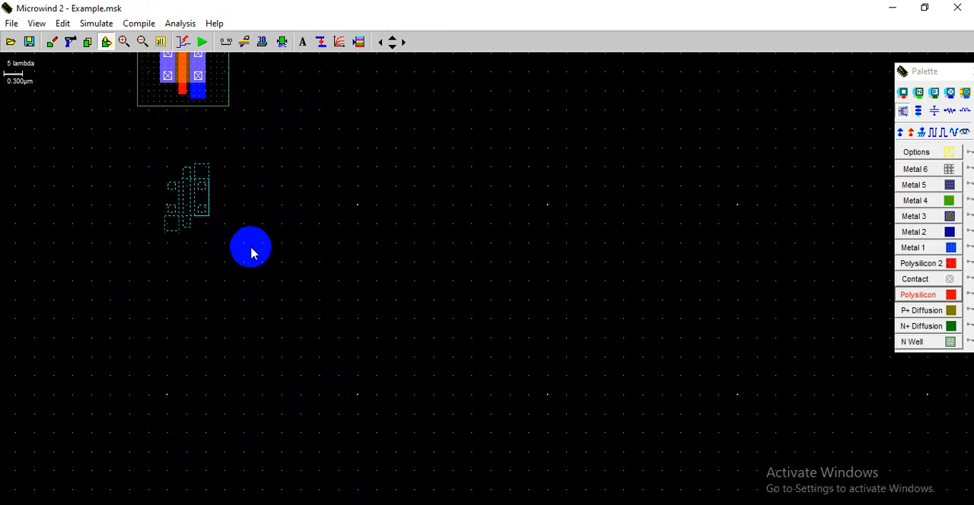
{"action": "left_click", "coordinate": [247, 253]}
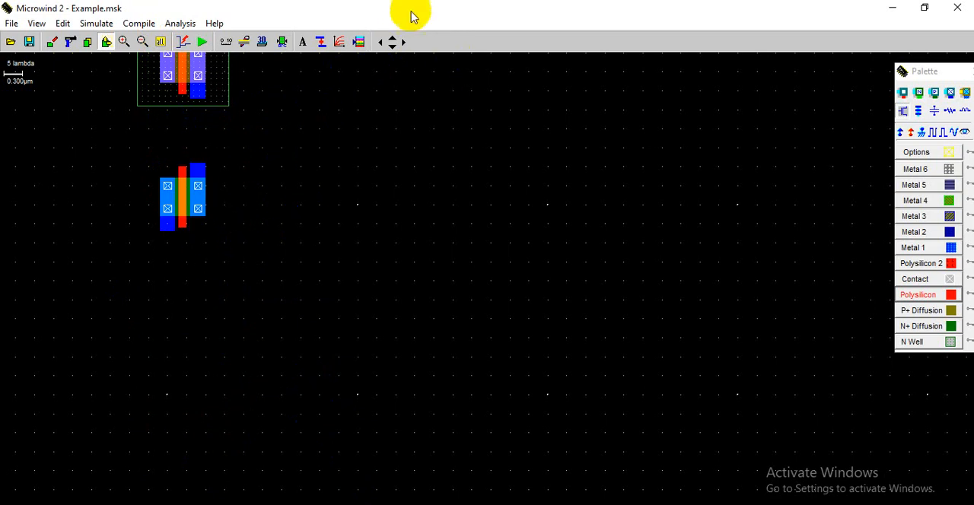
{"action": "left_click", "coordinate": [390, 41]}
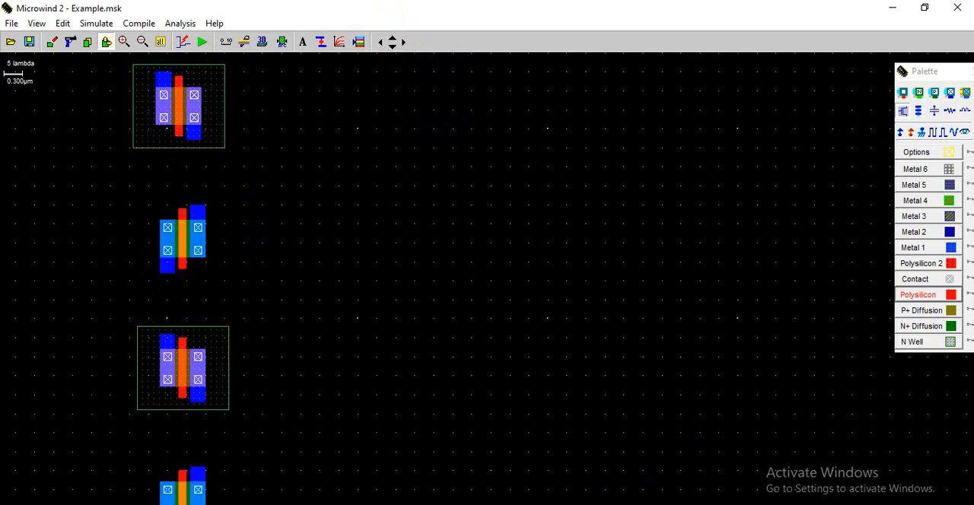
- Draw a Metal 1 strip extending the first pMOS's right-hand terminal down past the n-well toward the upper nMOS
{"action": "key", "text": "alt+Tab"}
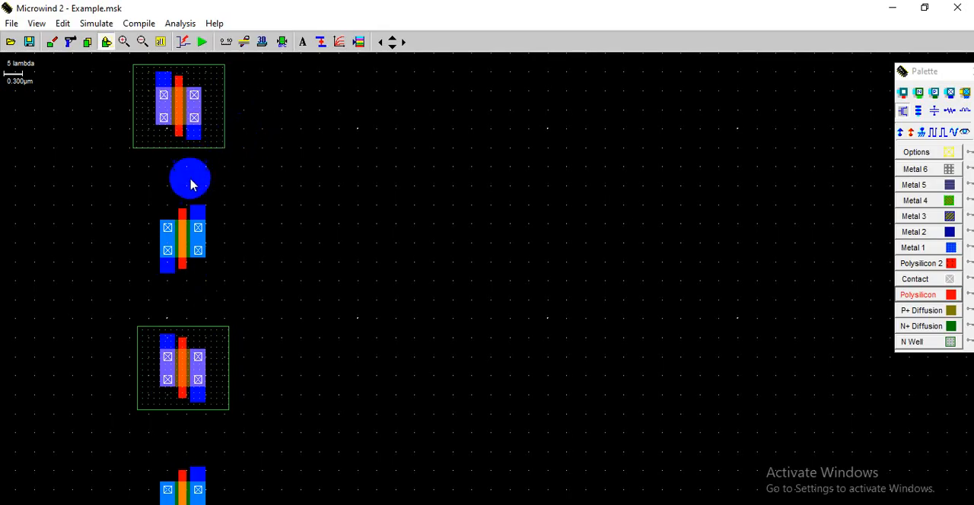
{"action": "left_click", "coordinate": [923, 250]}
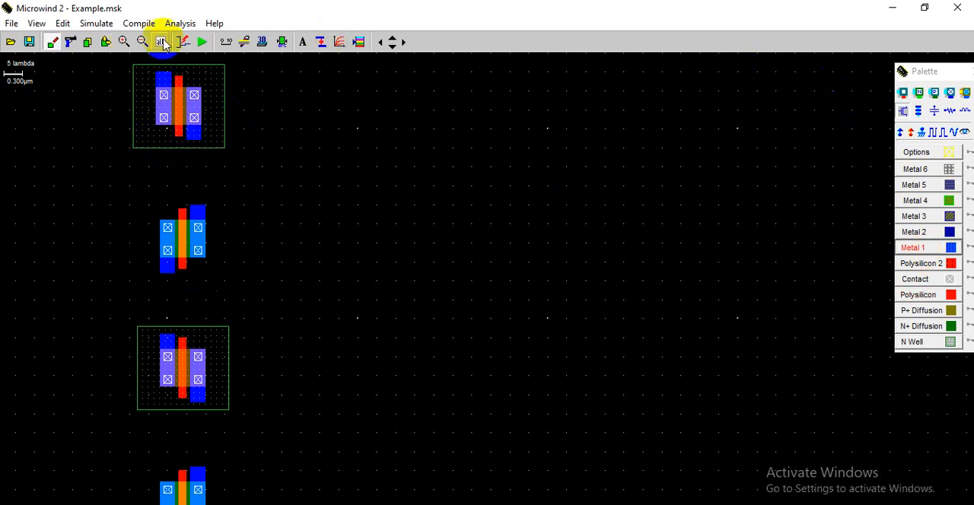
{"action": "left_click", "coordinate": [124, 42]}
{"action": "left_click_drag", "start_coordinate": [85, 61], "coordinate": [298, 295]}
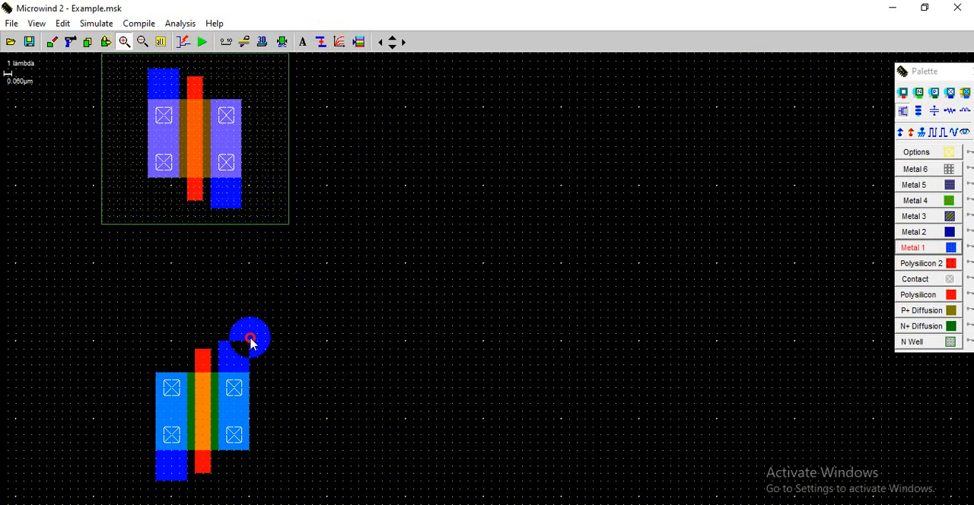
{"action": "left_click_drag", "start_coordinate": [245, 339], "coordinate": [242, 308]}
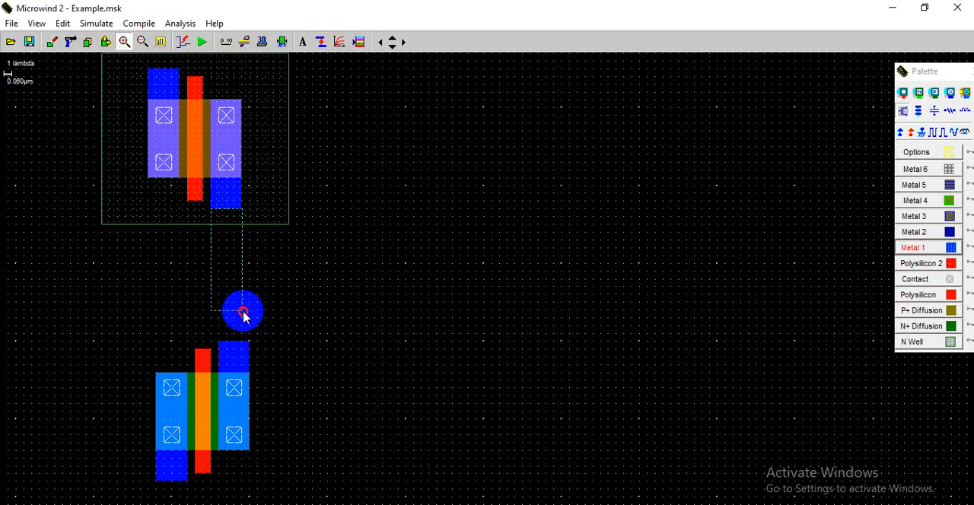
{"action": "left_click_drag", "start_coordinate": [244, 314], "coordinate": [243, 311]}
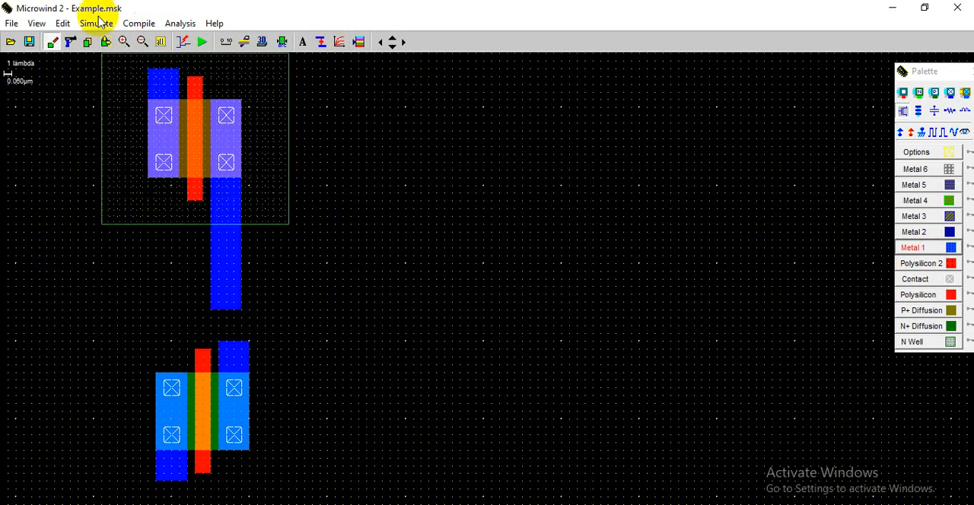
- Move the upper nMOS slightly left so its gate and terminals line up with the first pMOS
{"action": "left_click", "coordinate": [105, 42]}
{"action": "mouse_move", "coordinate": [126, 342]}
{"action": "left_mouse_down"}
{"action": "mouse_move", "coordinate": [289, 492]}
{"action": "mouse_move", "coordinate": [281, 495]}
{"action": "left_mouse_up"}
{"action": "left_click", "coordinate": [328, 305]}
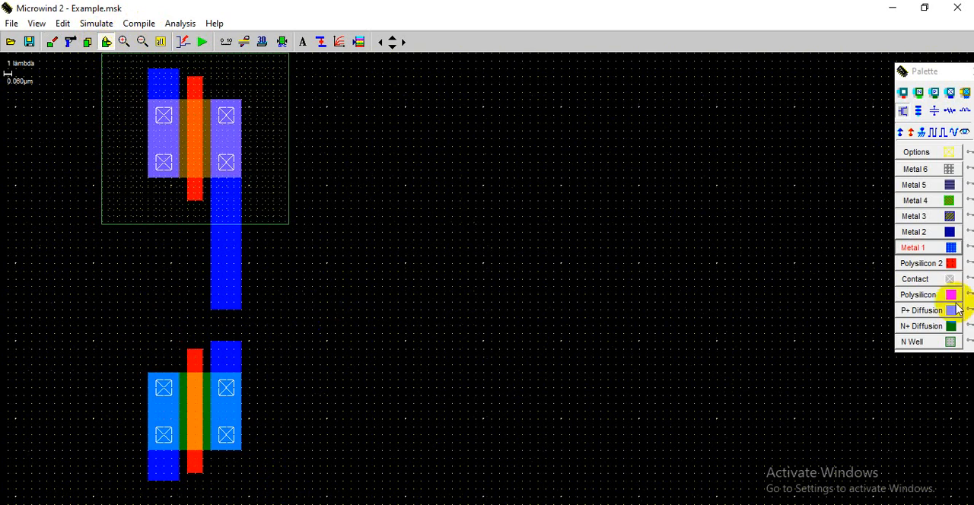
- Draw Metal 1 strips joining the left-hand and right-hand terminals of the first pMOS to those of the upper nMOS
{"action": "left_click", "coordinate": [911, 245]}
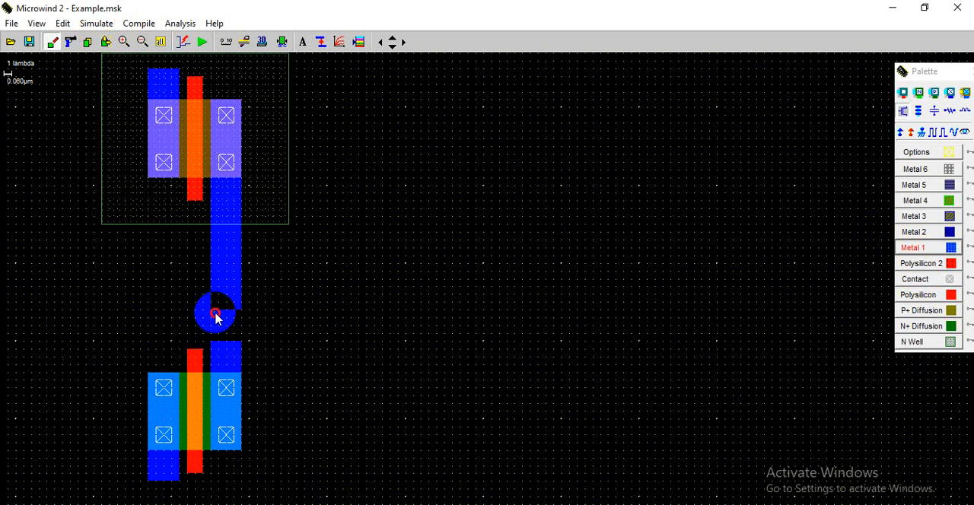
{"action": "left_click_drag", "start_coordinate": [215, 313], "coordinate": [242, 367]}
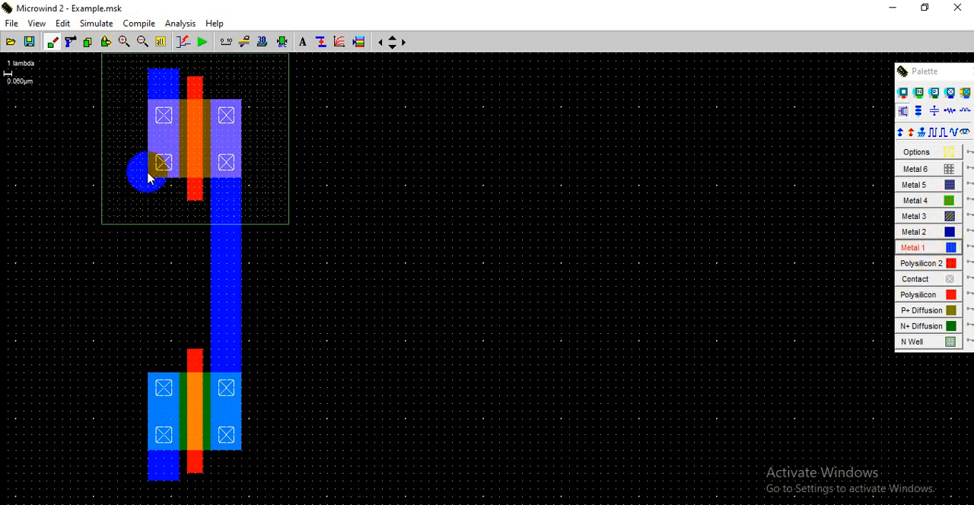
{"action": "left_click_drag", "start_coordinate": [179, 192], "coordinate": [181, 395]}
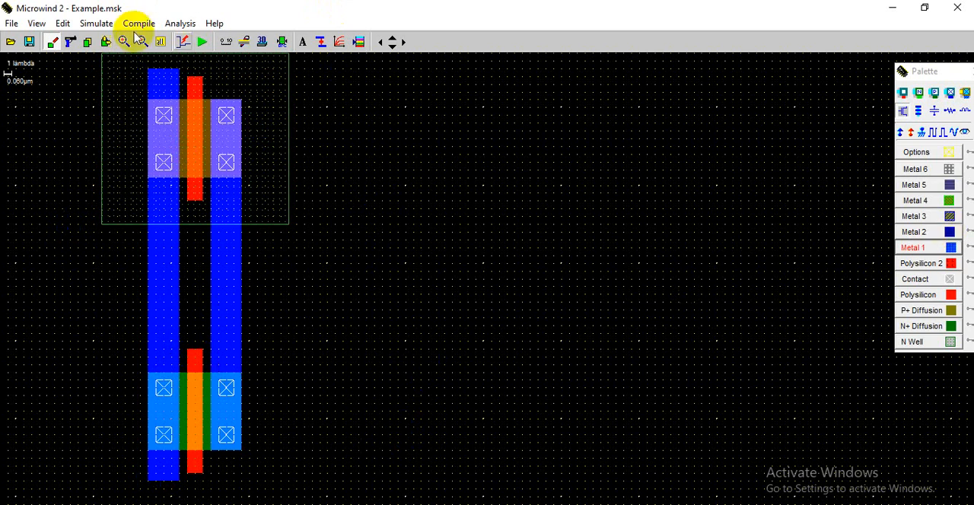
- Connect both terminals of the second pMOS to the matching terminals of the lowest nMOS with Metal 1 strips
{"action": "left_click", "coordinate": [394, 48]}
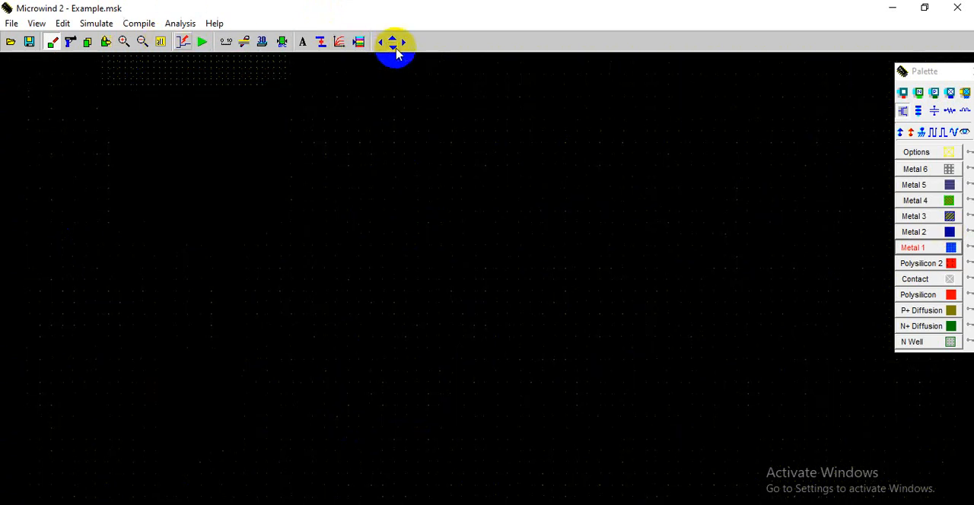
{"action": "left_click", "coordinate": [395, 49]}
{"action": "left_click", "coordinate": [396, 48]}
{"action": "left_click", "coordinate": [396, 48]}
{"action": "left_click", "coordinate": [396, 49]}
{"action": "left_click", "coordinate": [395, 49]}
{"action": "left_click", "coordinate": [396, 49]}
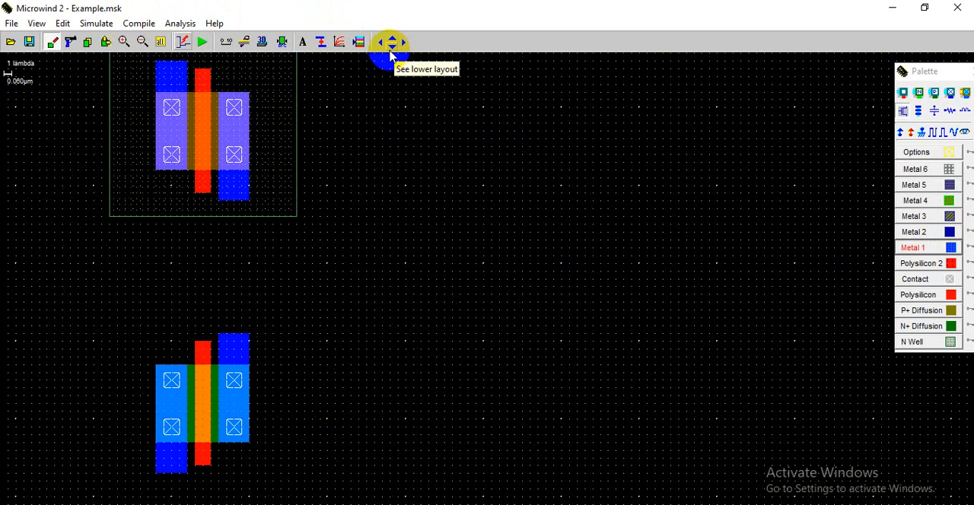
{"action": "left_click", "coordinate": [912, 248]}
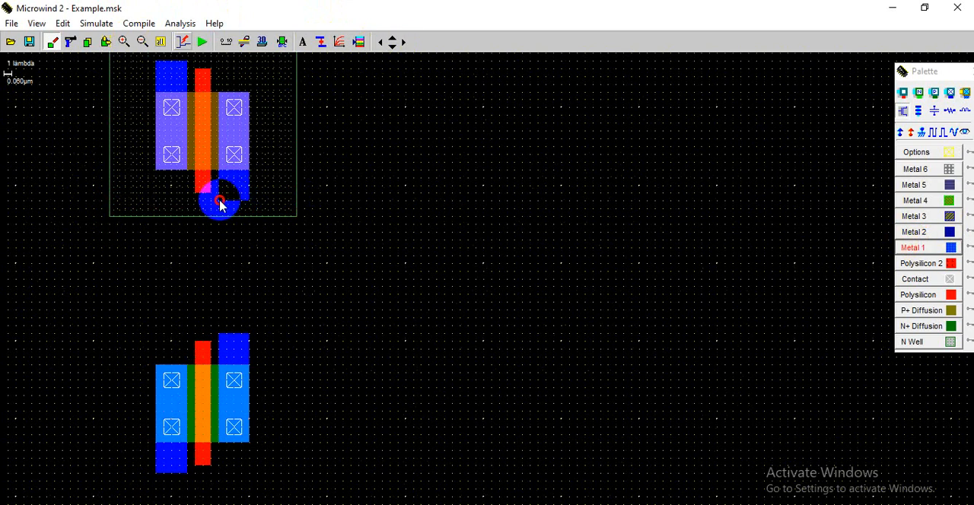
{"action": "left_click_drag", "start_coordinate": [242, 213], "coordinate": [249, 342]}
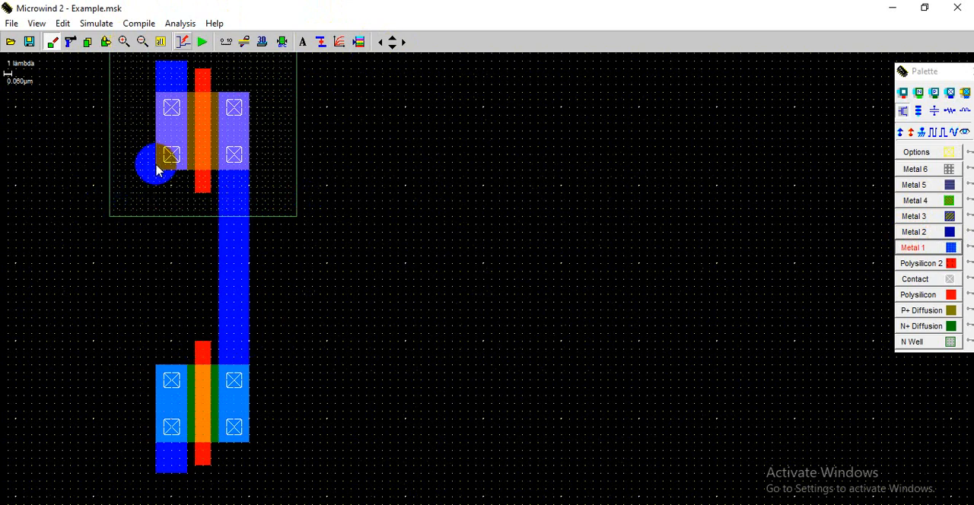
{"action": "left_click_drag", "start_coordinate": [161, 176], "coordinate": [185, 388]}
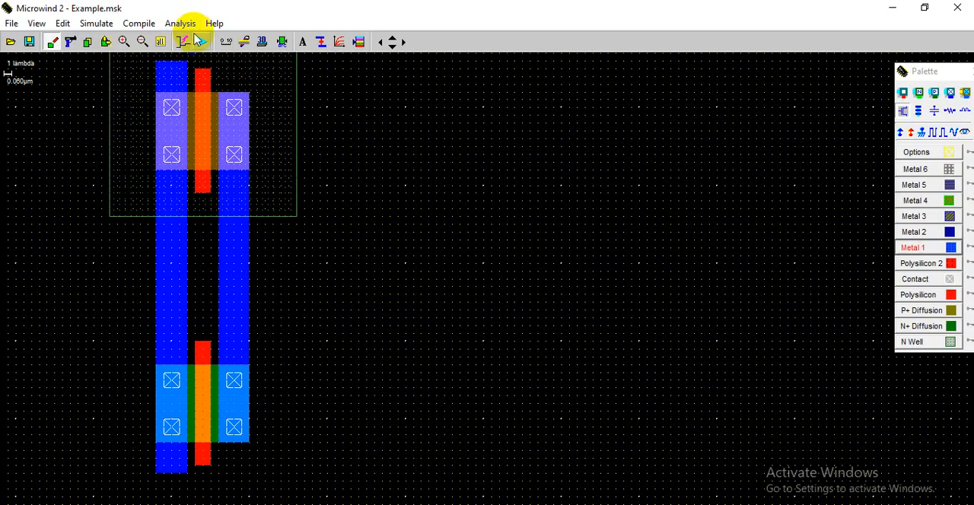
- Extend the upper nMOS's gate with a polysilicon strip running down toward the second pMOS's n-well
{"action": "left_click", "coordinate": [162, 42]}
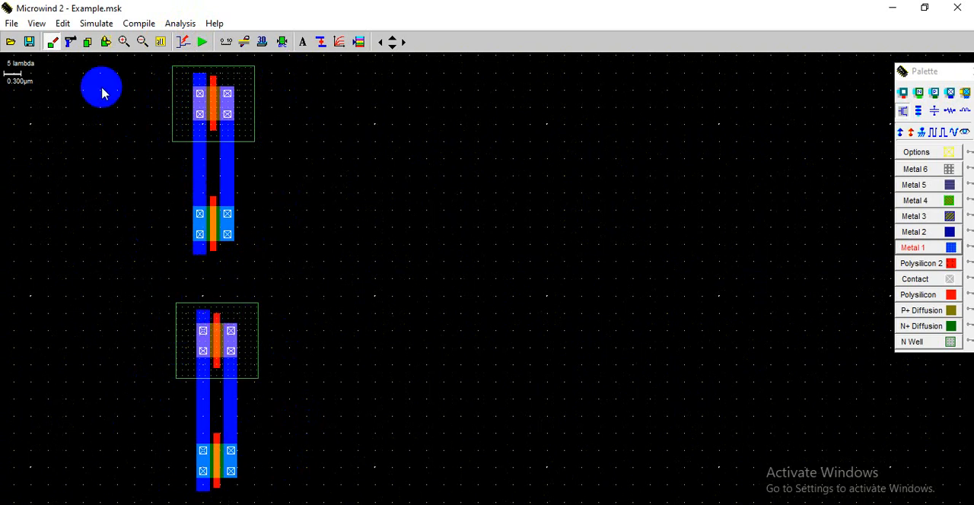
{"action": "left_click", "coordinate": [124, 41]}
{"action": "left_click_drag", "start_coordinate": [97, 221], "coordinate": [383, 396]}
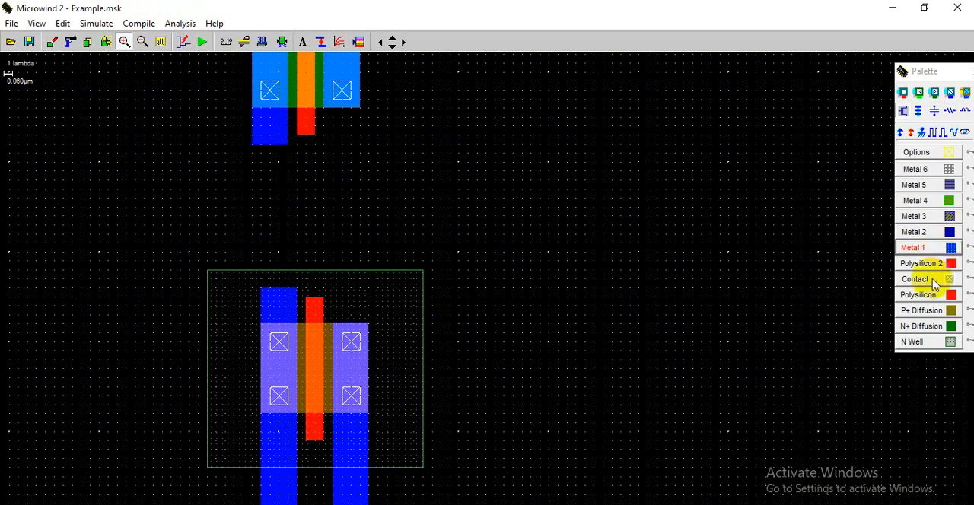
{"action": "left_click", "coordinate": [917, 296]}
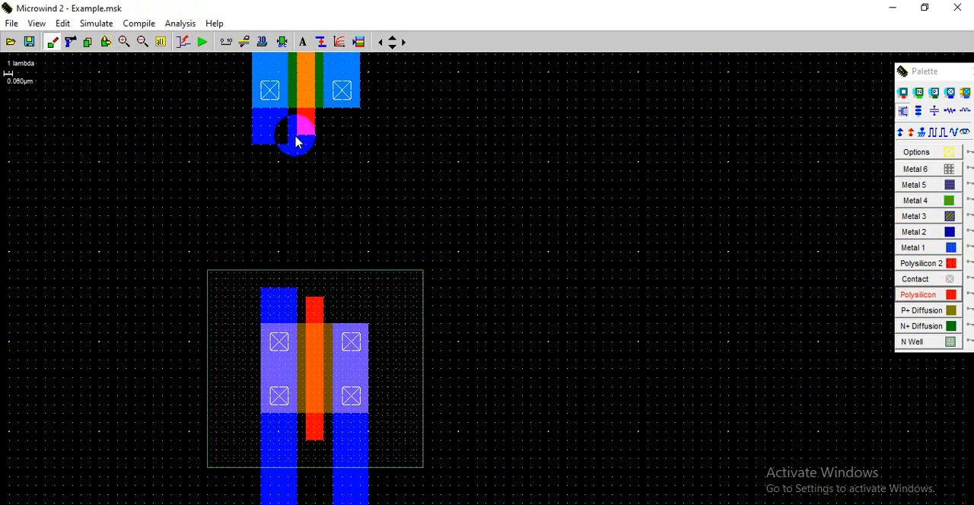
{"action": "left_click_drag", "start_coordinate": [303, 143], "coordinate": [304, 137]}
{"action": "left_click_drag", "start_coordinate": [308, 297], "coordinate": [323, 301]}
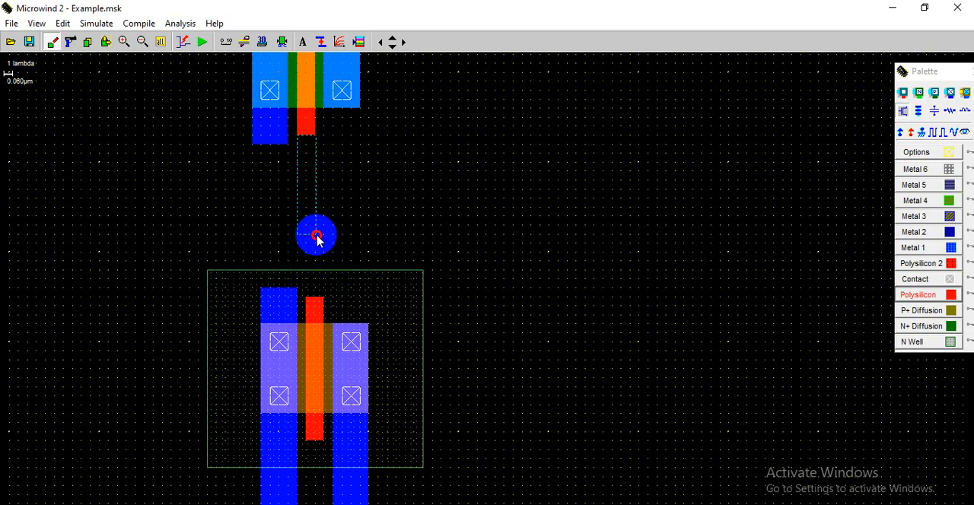
{"action": "left_click_drag", "start_coordinate": [317, 242], "coordinate": [317, 242]}
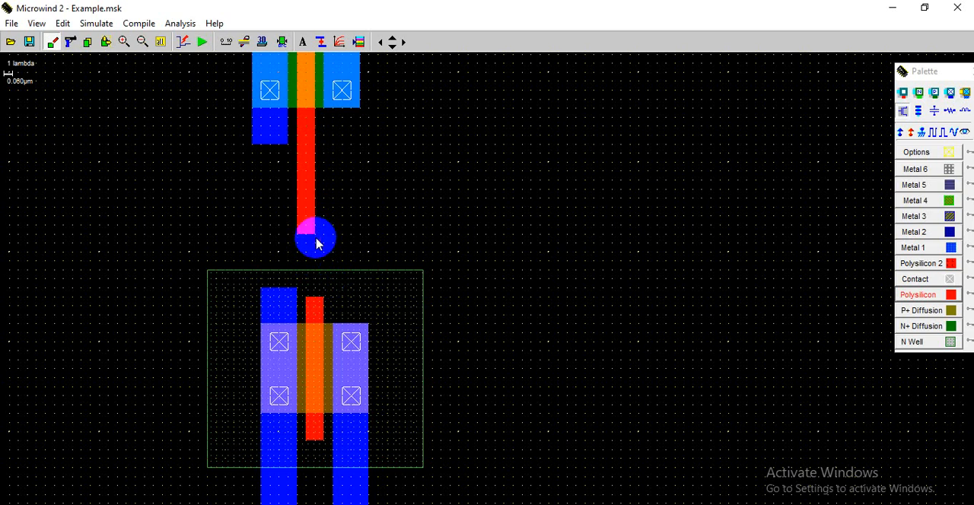
- Try to shift the whole lower transmission gate slightly left toward alignment with the upper one
{"action": "left_click", "coordinate": [110, 43]}
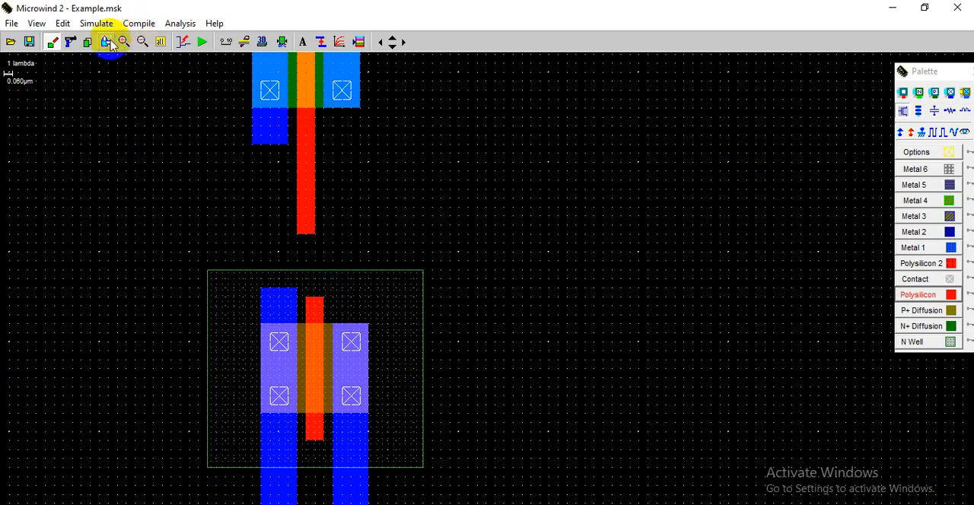
{"action": "left_click", "coordinate": [392, 48]}
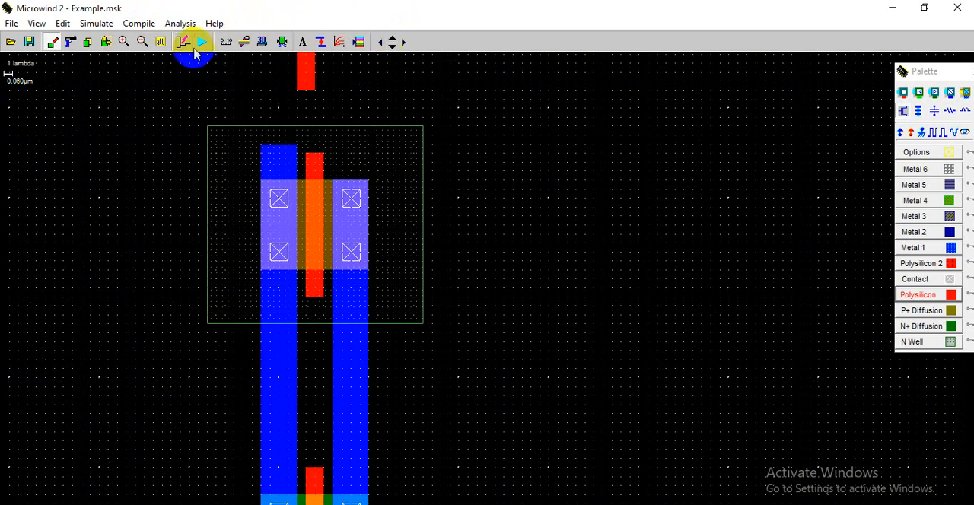
{"action": "left_click", "coordinate": [161, 46]}
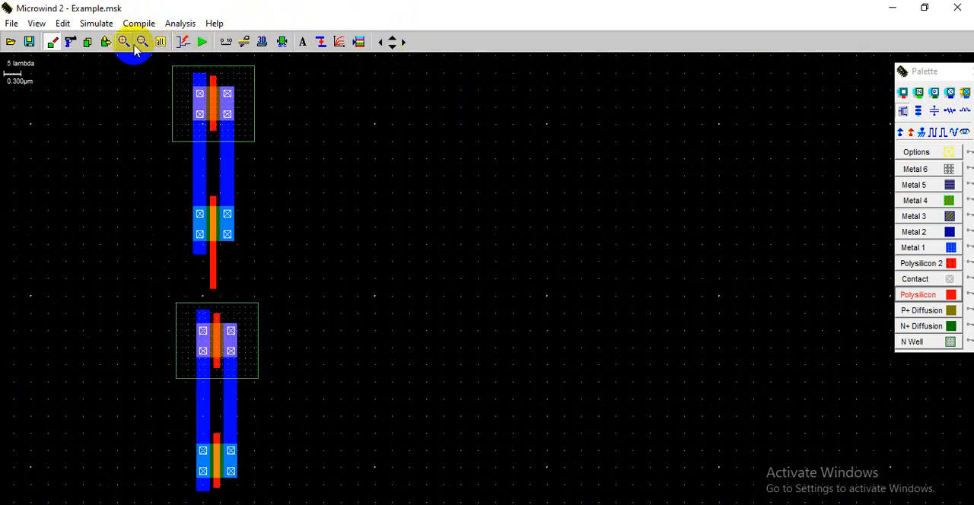
{"action": "left_click", "coordinate": [106, 42]}
{"action": "left_click_drag", "start_coordinate": [145, 279], "coordinate": [304, 496]}
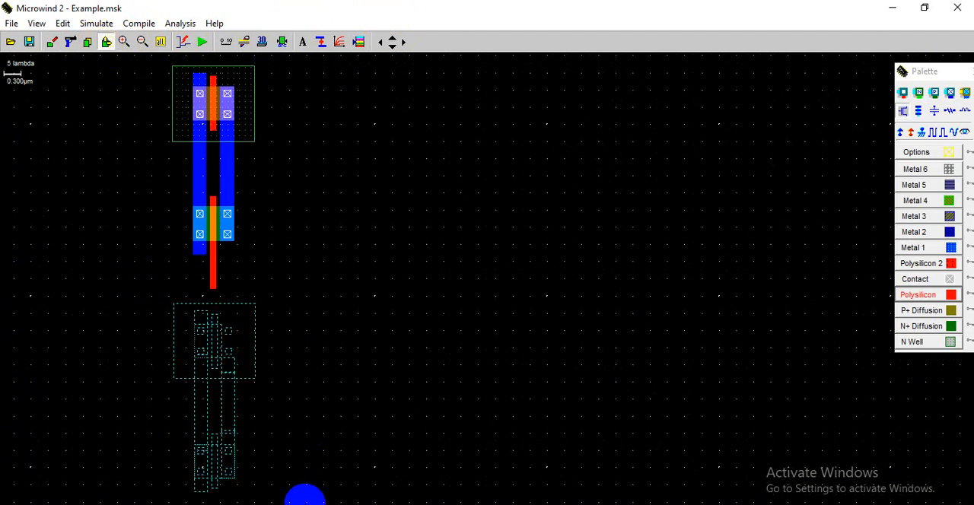
{"action": "left_click", "coordinate": [306, 503]}
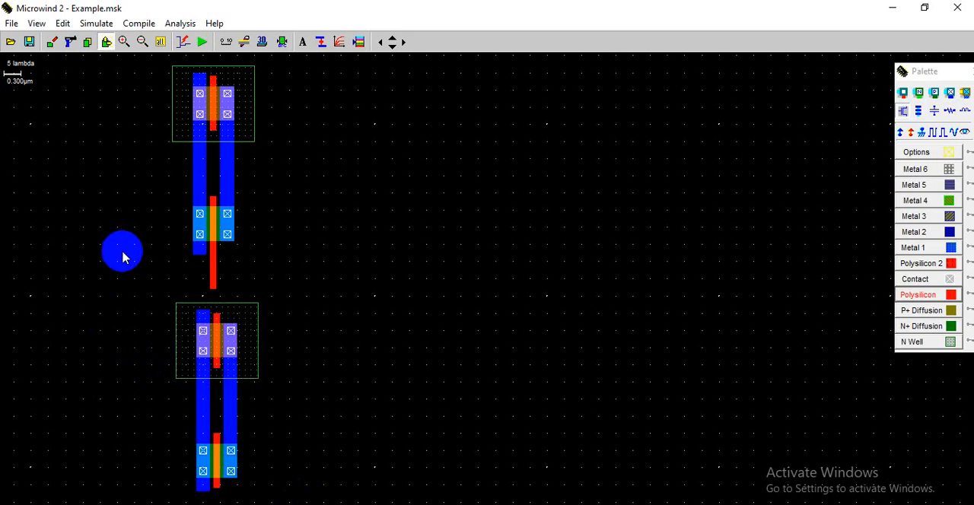
- Move the lower pMOS and nMOS pair, including its n-well and metal strips, slightly left to align beneath the upper pair
{"action": "left_click", "coordinate": [112, 41]}
{"action": "left_click_drag", "start_coordinate": [152, 303], "coordinate": [430, 499]}
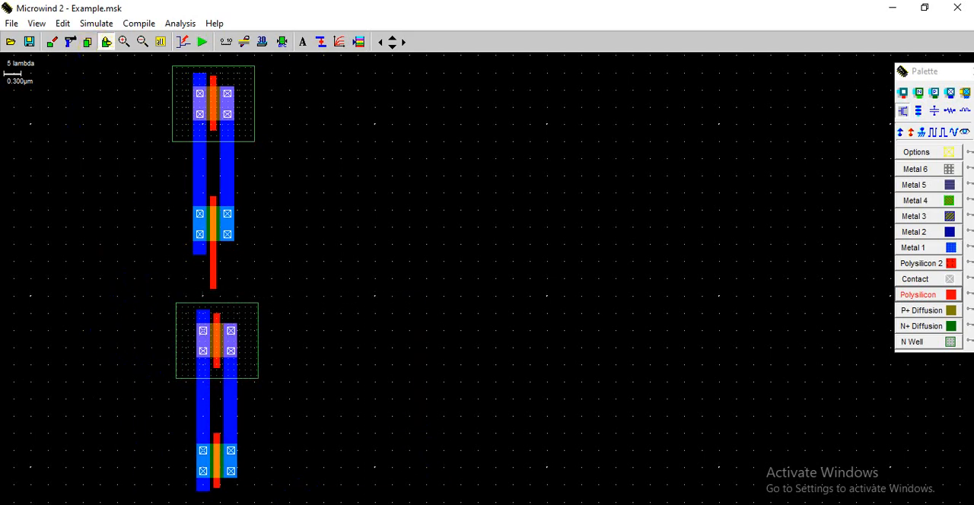
{"action": "left_click_drag", "start_coordinate": [363, 500], "coordinate": [358, 495]}
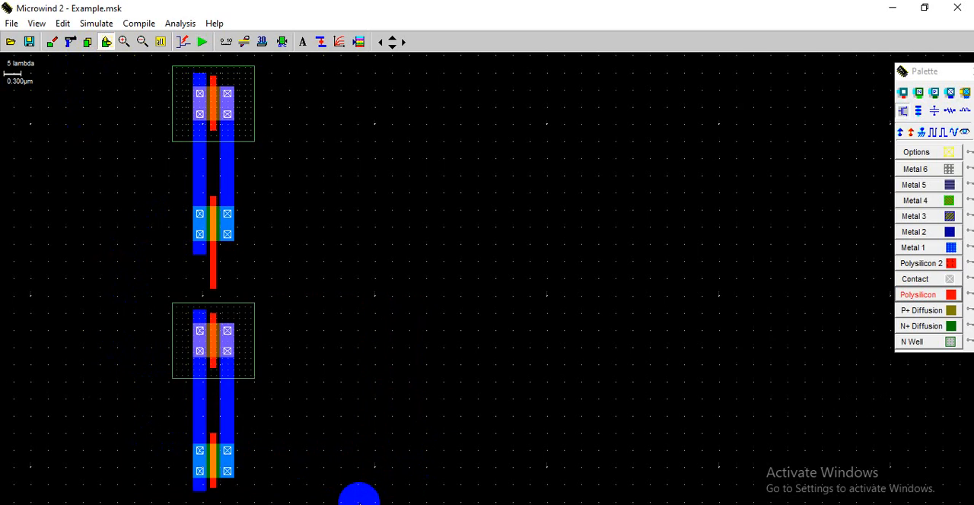
- Draw a polysilicon strip joining the extended gate of the upper nMOS to the gate of the second pMOS
{"action": "left_click", "coordinate": [124, 41]}
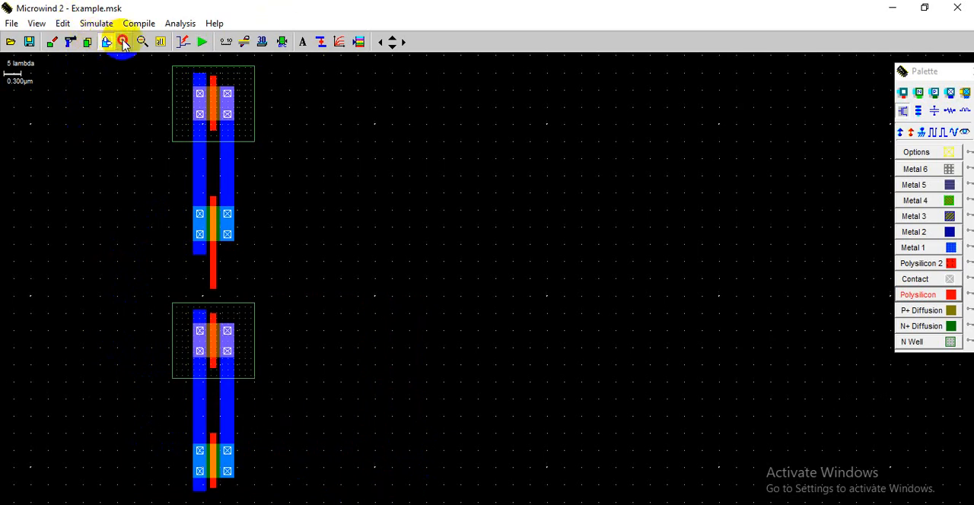
{"action": "left_click", "coordinate": [329, 412]}
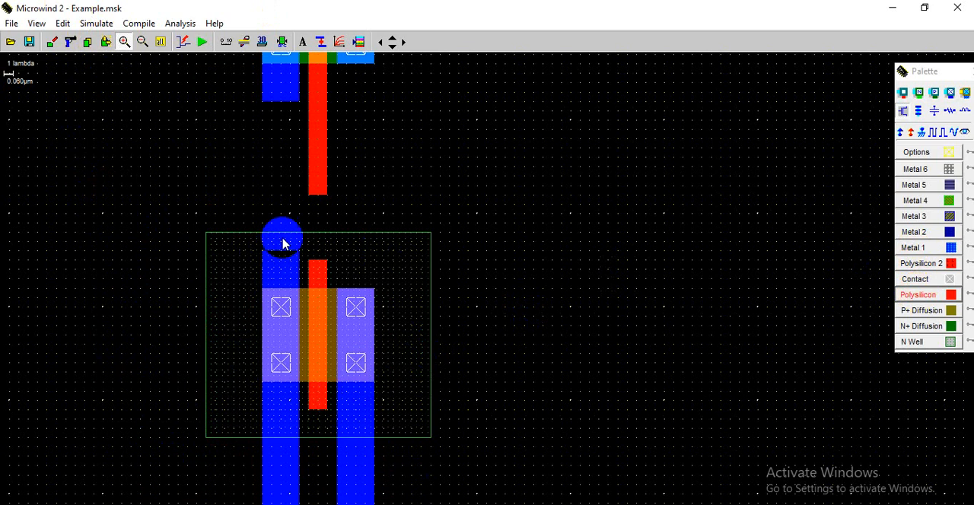
{"action": "left_click", "coordinate": [919, 295]}
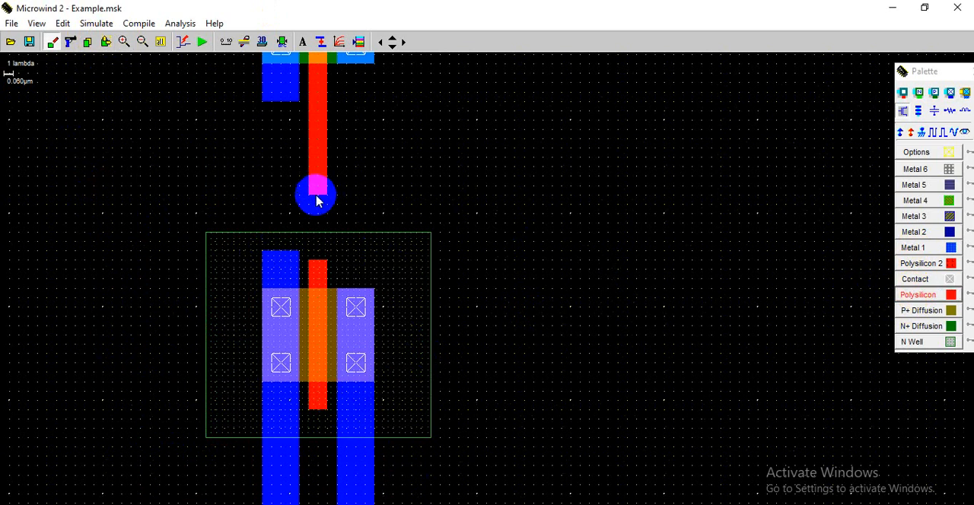
{"action": "left_click_drag", "start_coordinate": [309, 196], "coordinate": [330, 260]}
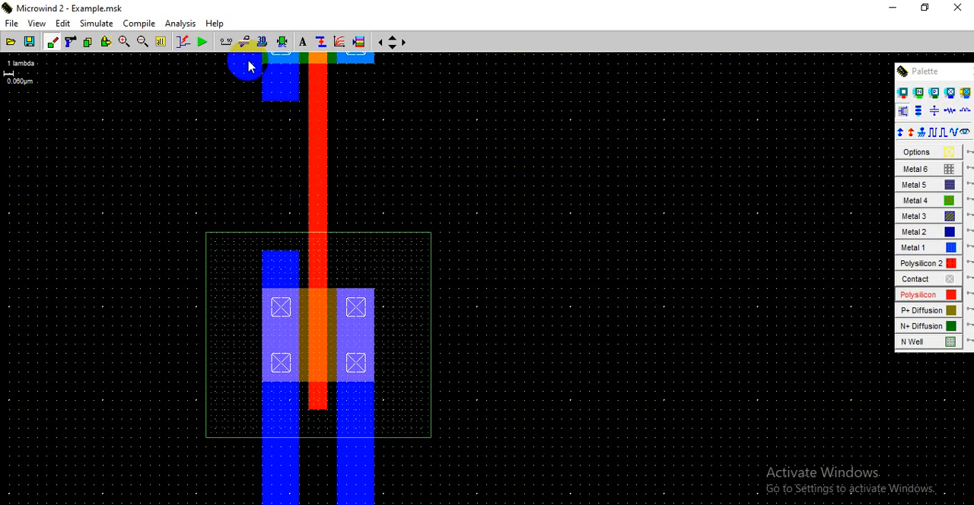
{"action": "left_click", "coordinate": [160, 41]}
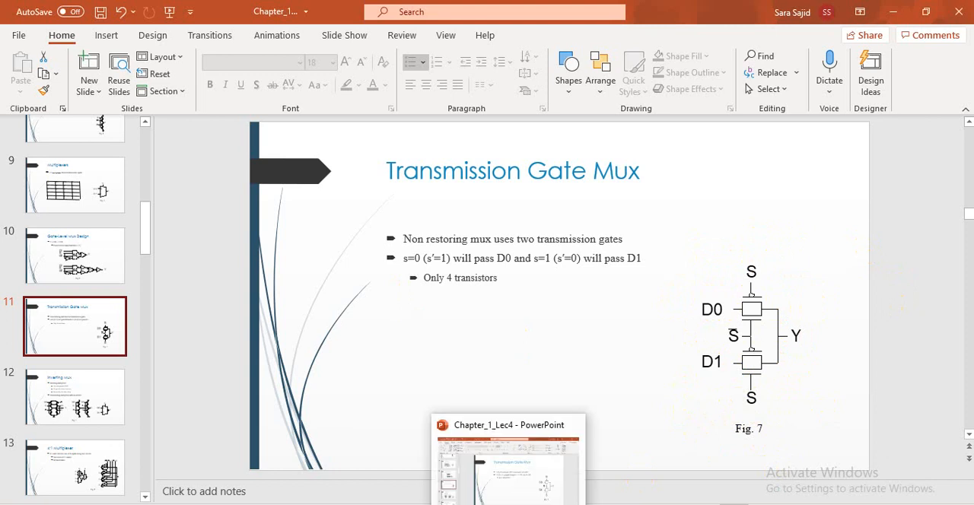
- Return to the Microwind layout and assign a clock labelled S to the polysilicon gate of the first pMOS
{"action": "left_click", "coordinate": [511, 504]}
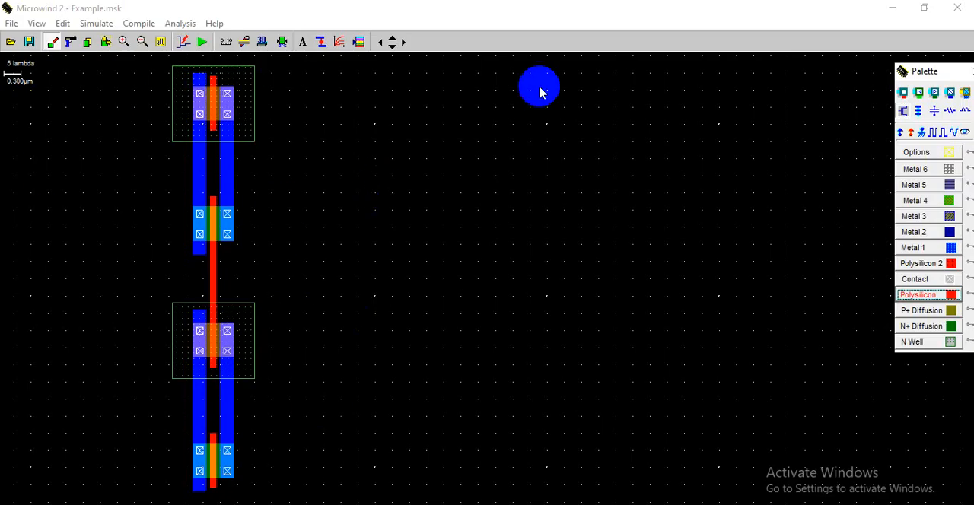
{"action": "left_click", "coordinate": [200, 45]}
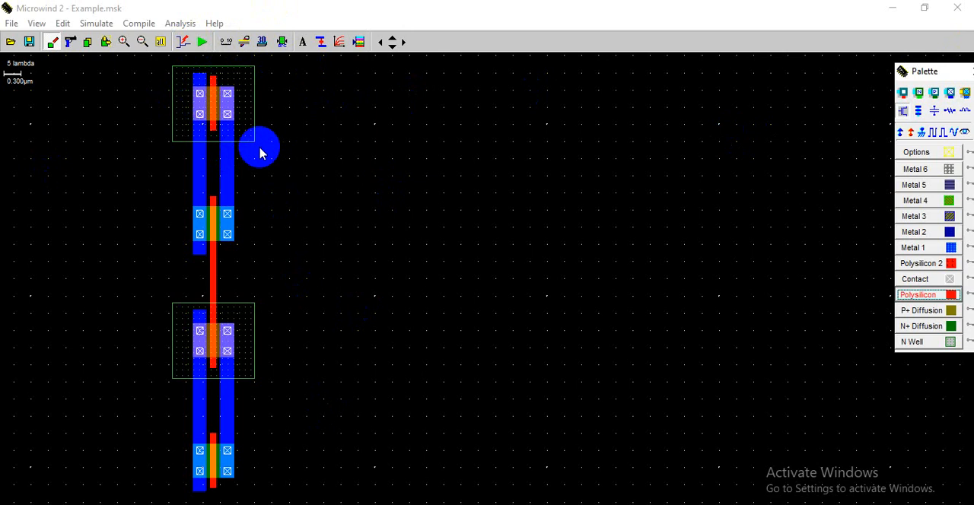
{"action": "left_click", "coordinate": [169, 46]}
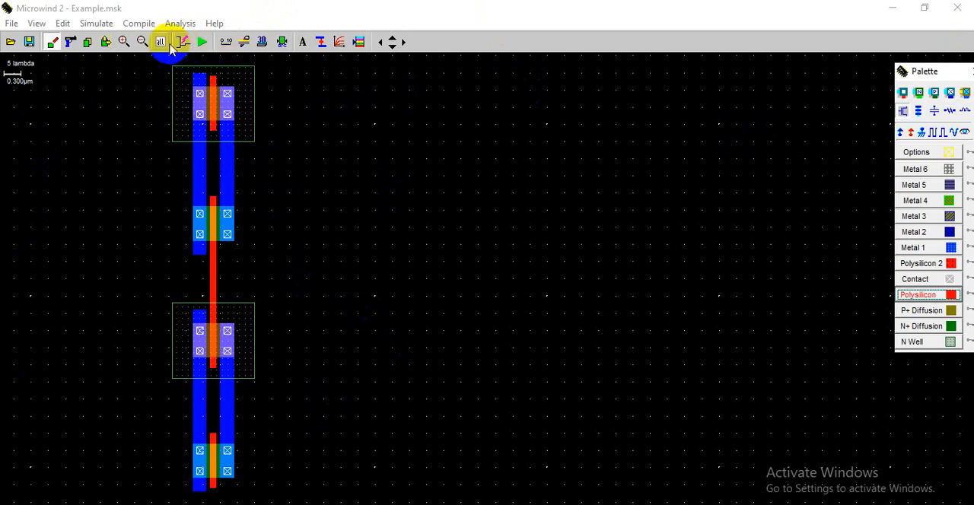
{"action": "left_click", "coordinate": [125, 40]}
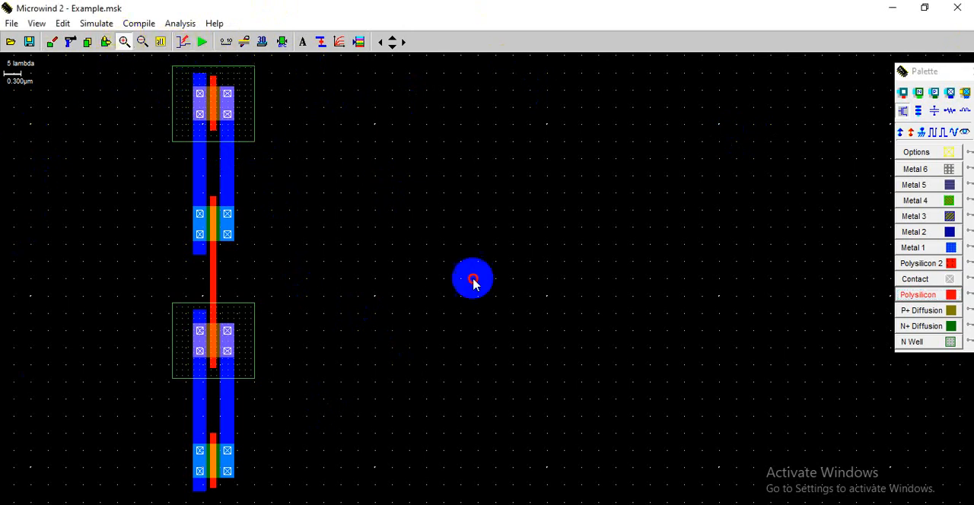
{"action": "left_click_drag", "start_coordinate": [472, 279], "coordinate": [478, 292]}
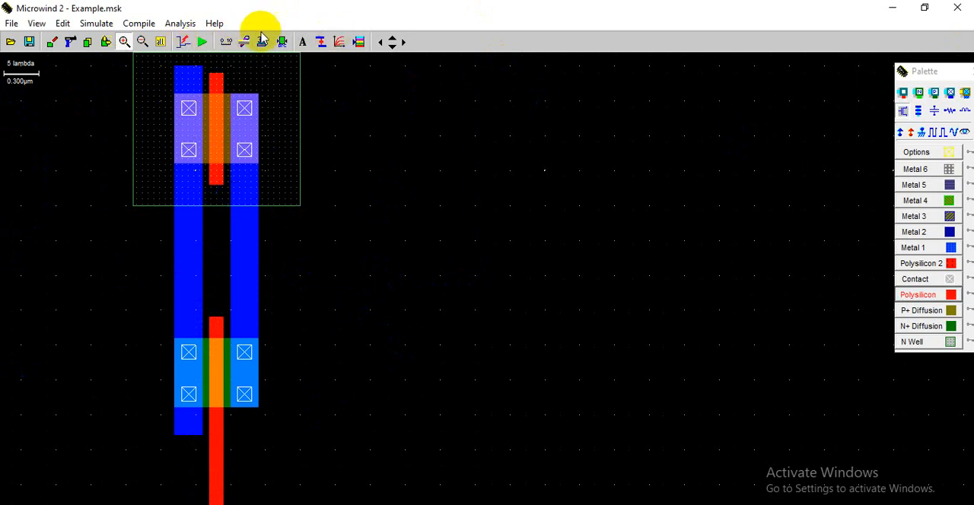
{"action": "left_click", "coordinate": [142, 43]}
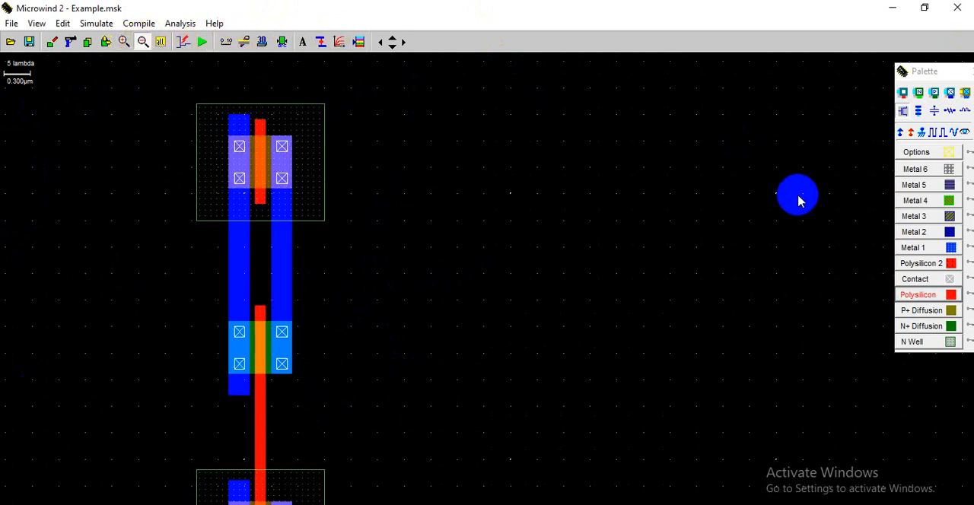
{"action": "left_click", "coordinate": [935, 131]}
{"action": "left_click", "coordinate": [261, 137]}
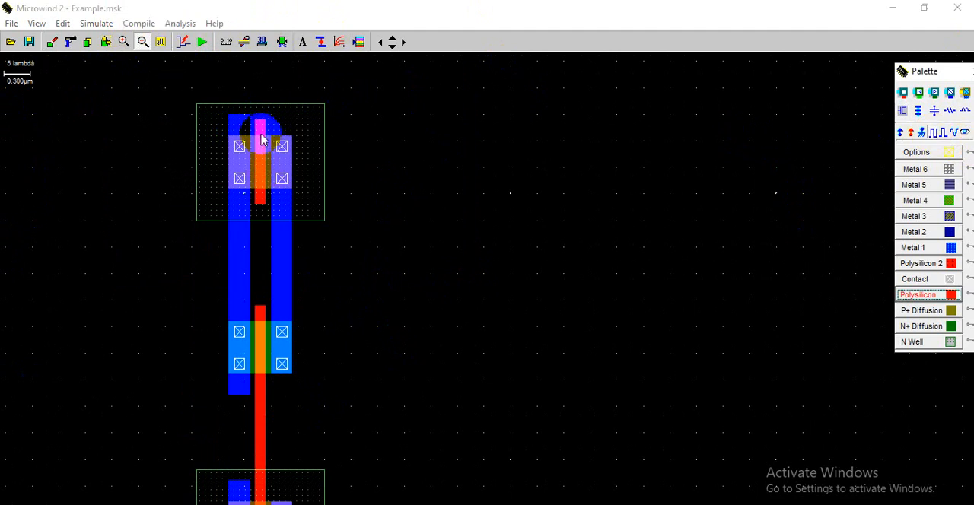
{"action": "left_click", "coordinate": [260, 135]}
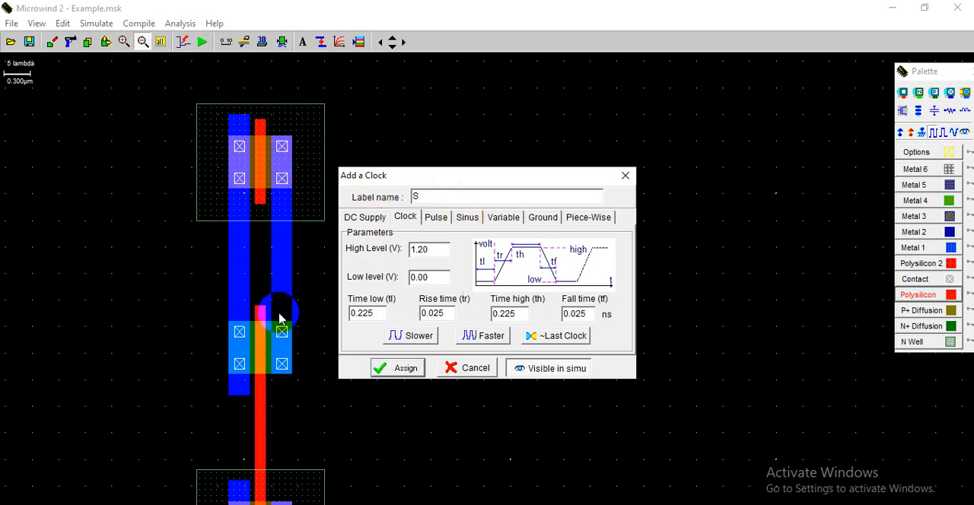
{"action": "left_click", "coordinate": [402, 369]}
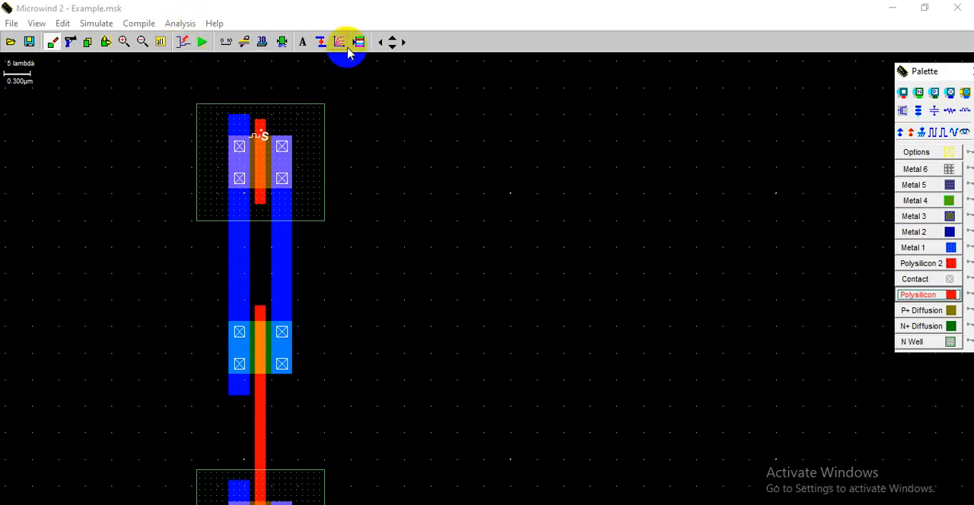
- Place a clock on the lowest nMOS's polysilicon gate and open its label name for editing
{"action": "left_click", "coordinate": [390, 50]}
{"action": "left_click", "coordinate": [390, 50]}
{"action": "left_click", "coordinate": [390, 50]}
{"action": "left_click", "coordinate": [389, 50]}
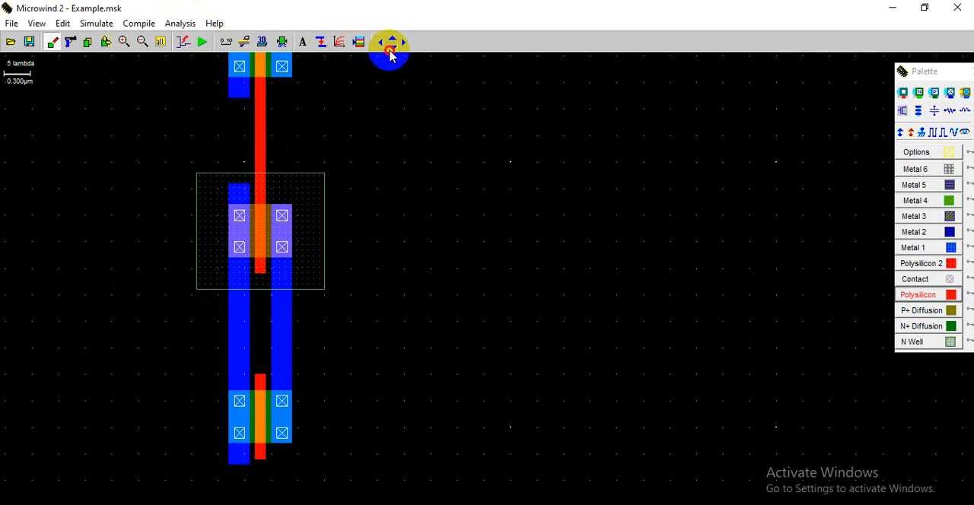
{"action": "left_click", "coordinate": [390, 51]}
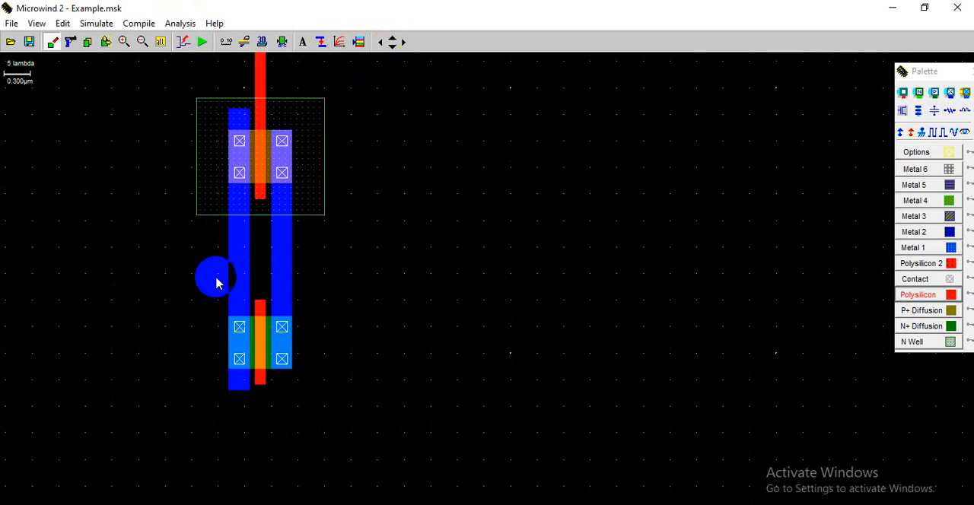
{"action": "left_click", "coordinate": [933, 137]}
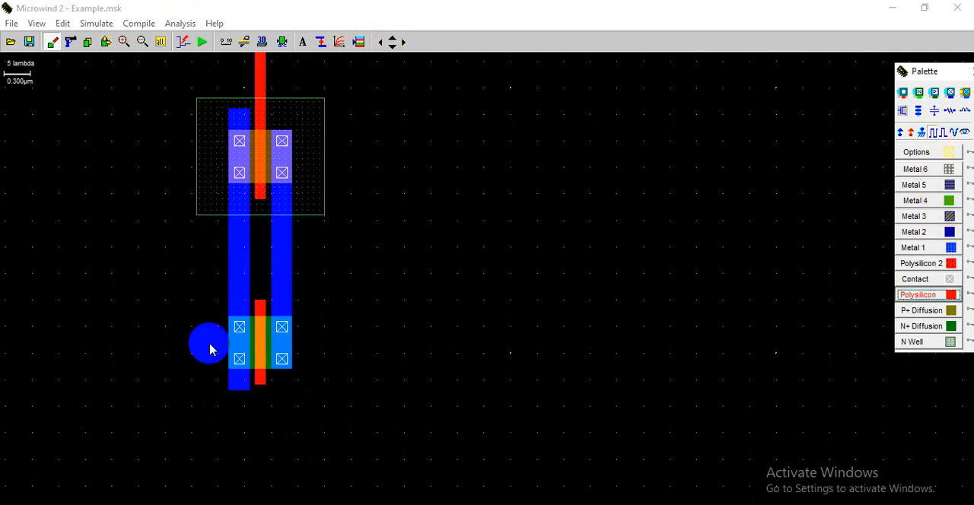
{"action": "left_click", "coordinate": [261, 381]}
{"action": "double_click", "coordinate": [402, 192]}
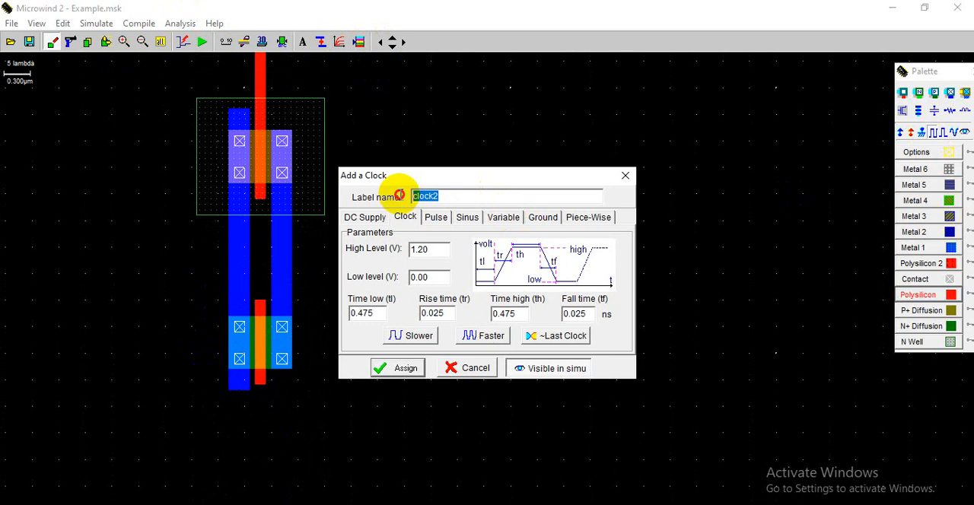
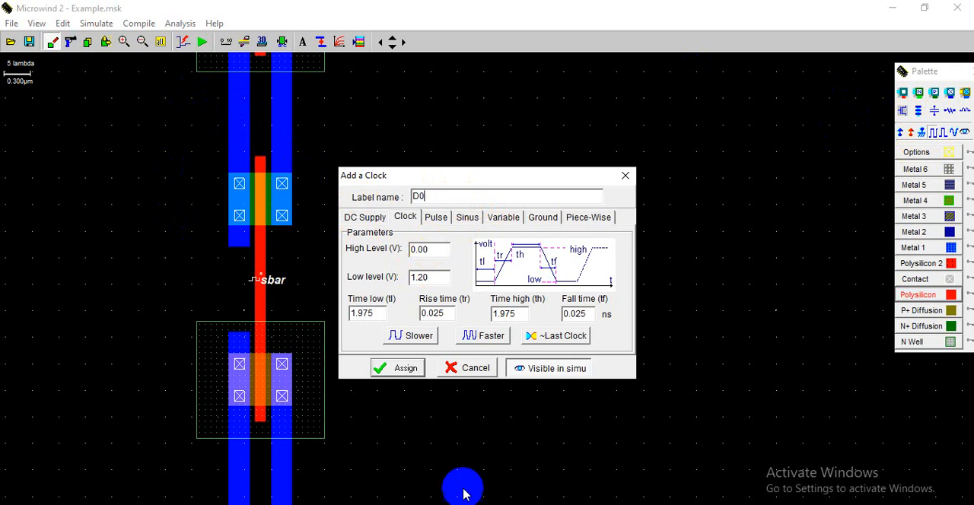
- Assign the clock labelled D0 to the left metal strip between the upper pMOS and nMOS, and reassign its settings
{"action": "left_click", "coordinate": [403, 371]}
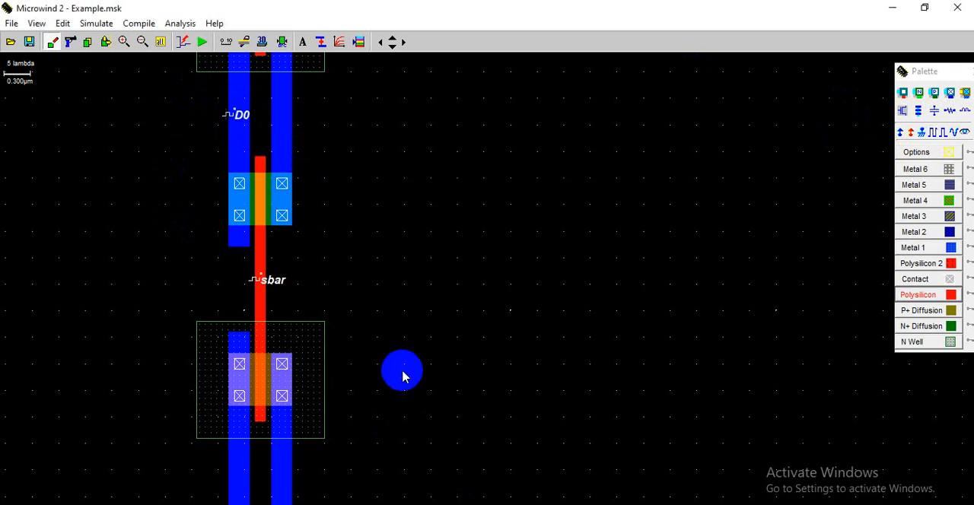
{"action": "left_click", "coordinate": [241, 120]}
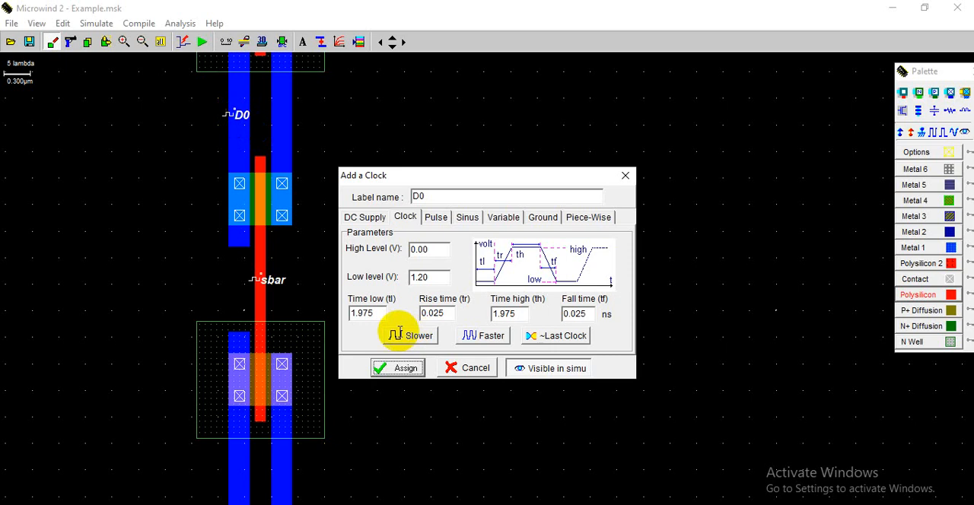
{"action": "left_click", "coordinate": [405, 369]}
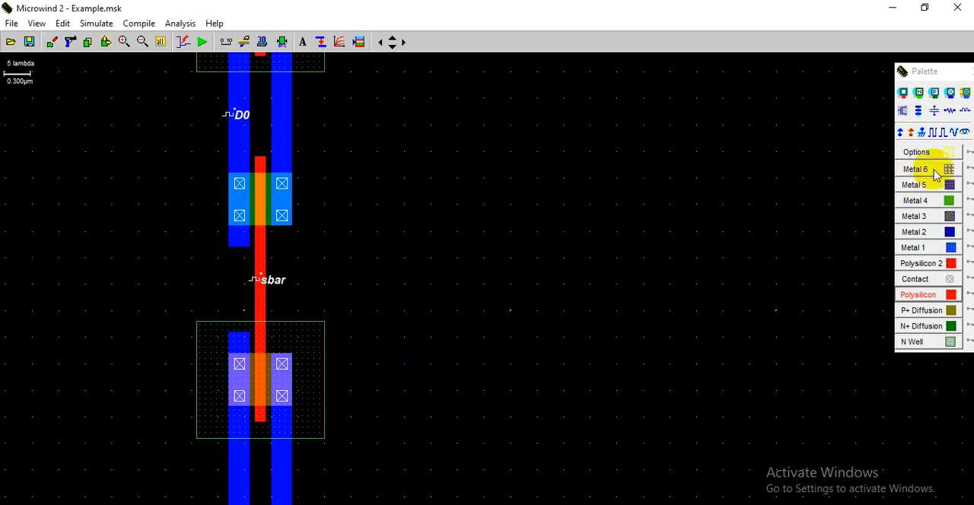
- Assign a clock labelled D1 to the lower pair's left metal strip, with time low and time high set to 1.95 ns
{"action": "left_click", "coordinate": [393, 47]}
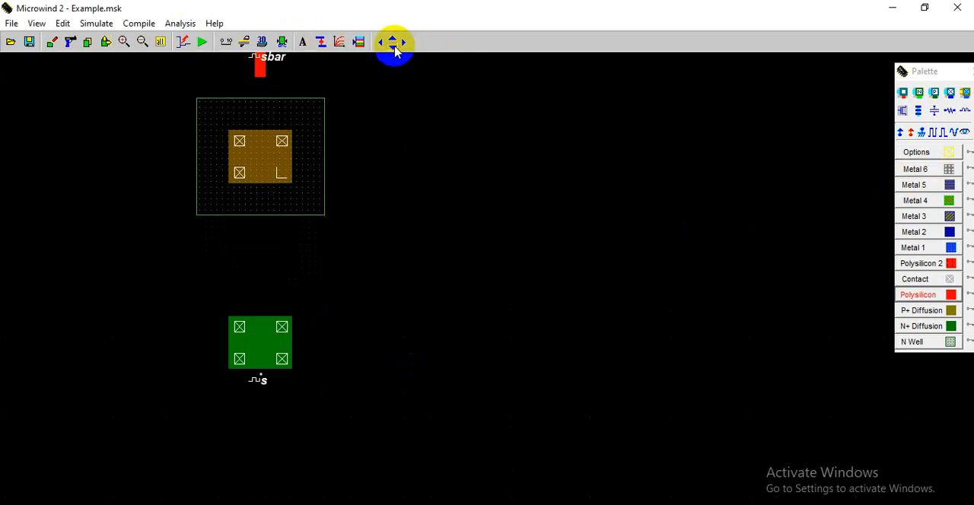
{"action": "left_click", "coordinate": [930, 134]}
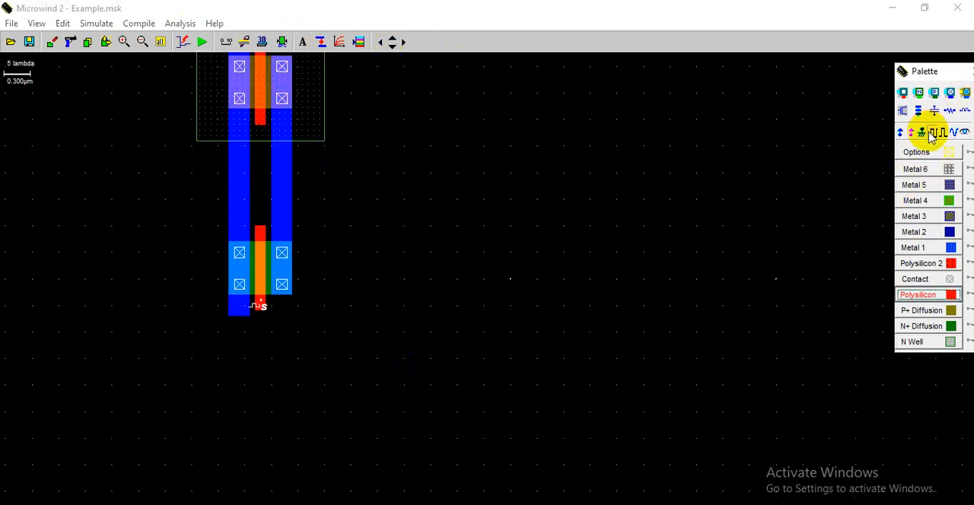
{"action": "left_click", "coordinate": [235, 187]}
{"action": "double_click", "coordinate": [442, 196]}
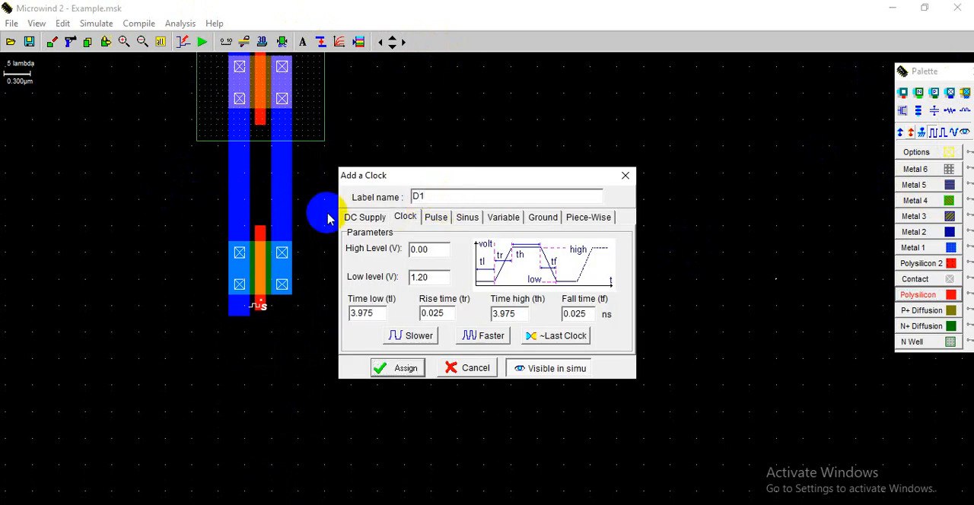
{"action": "left_click", "coordinate": [396, 369]}
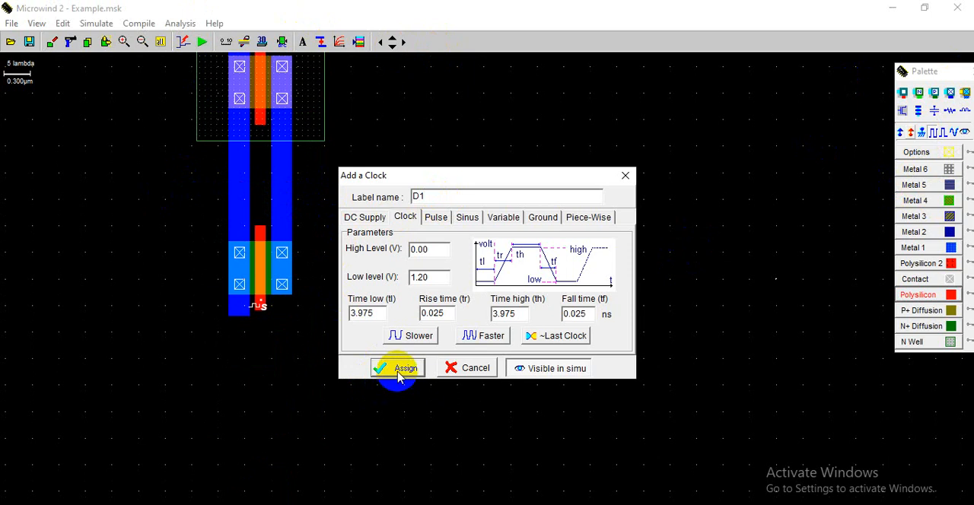
{"action": "left_click_drag", "start_coordinate": [355, 313], "coordinate": [388, 315]}
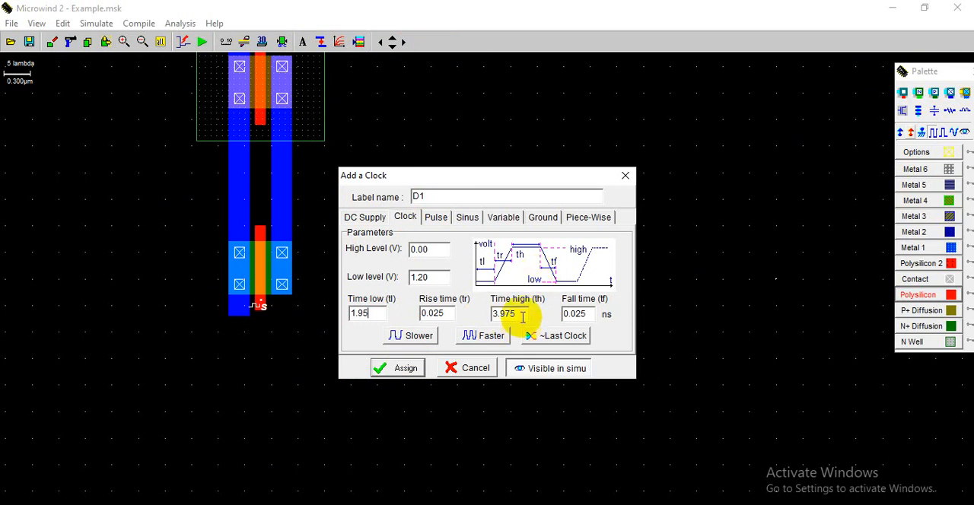
{"action": "left_click_drag", "start_coordinate": [522, 318], "coordinate": [443, 310]}
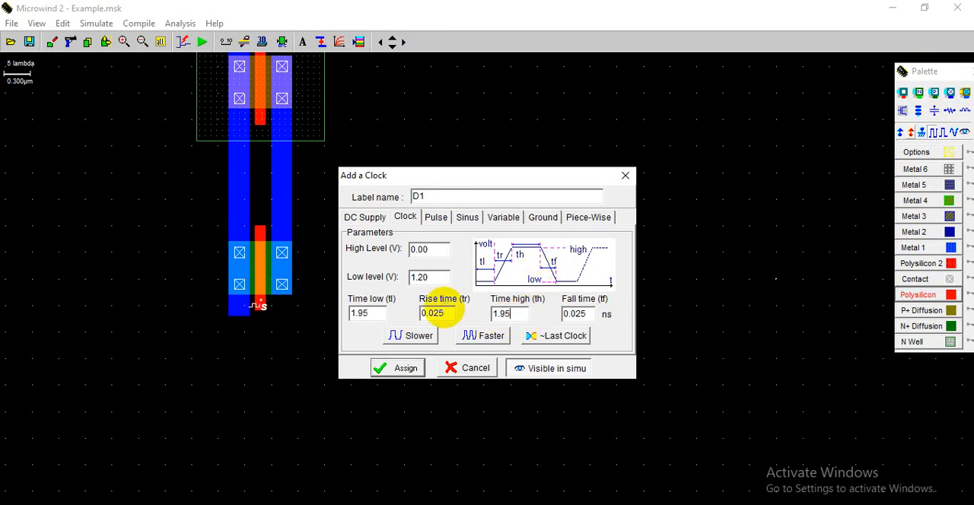
{"action": "left_click", "coordinate": [394, 368]}
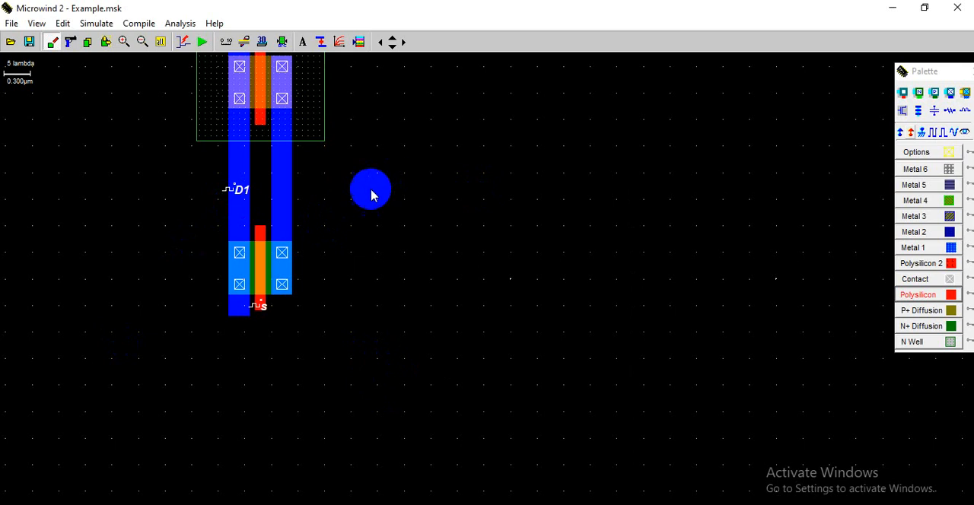
- Check the transmission gate mux slide and draw a Metal 1 strip joining the right-hand metal of the upper nMOS and lower pMOS
{"action": "left_click", "coordinate": [159, 43]}
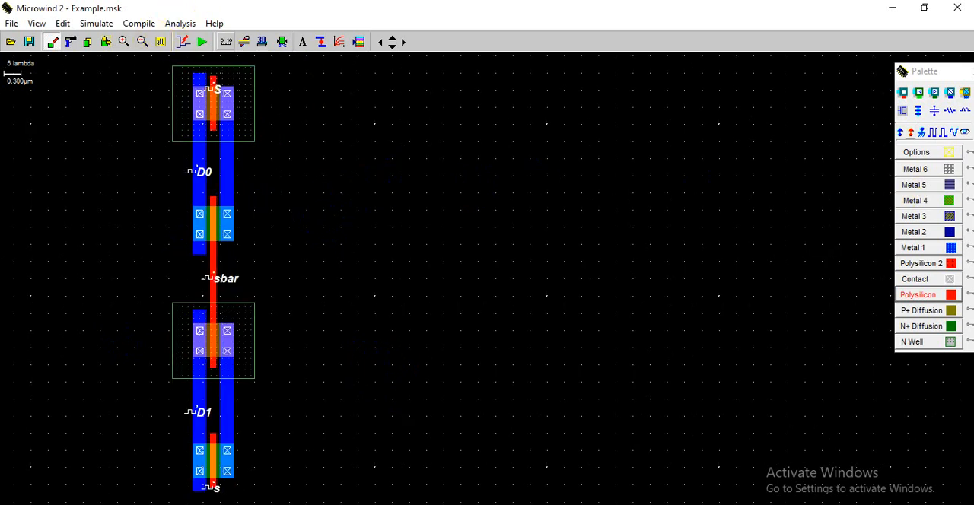
{"action": "left_click", "coordinate": [572, 504]}
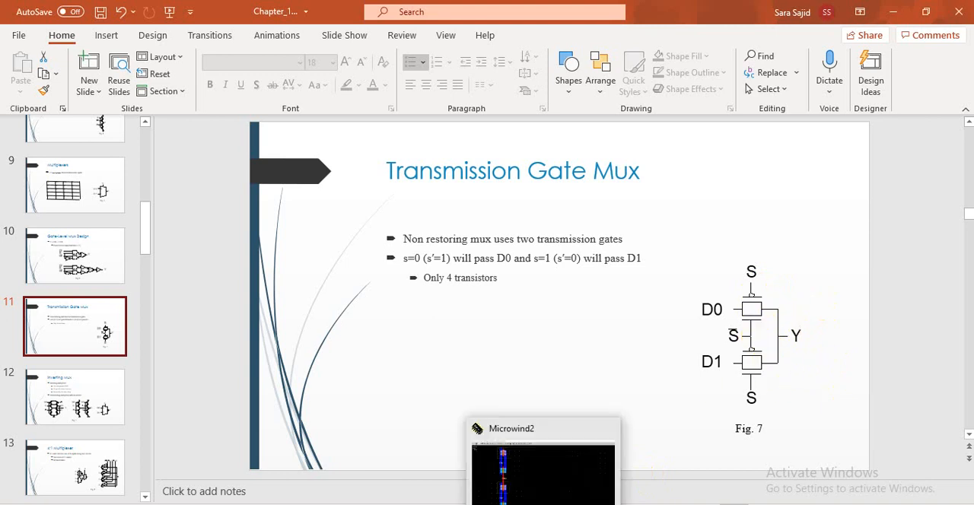
{"action": "left_click", "coordinate": [571, 502]}
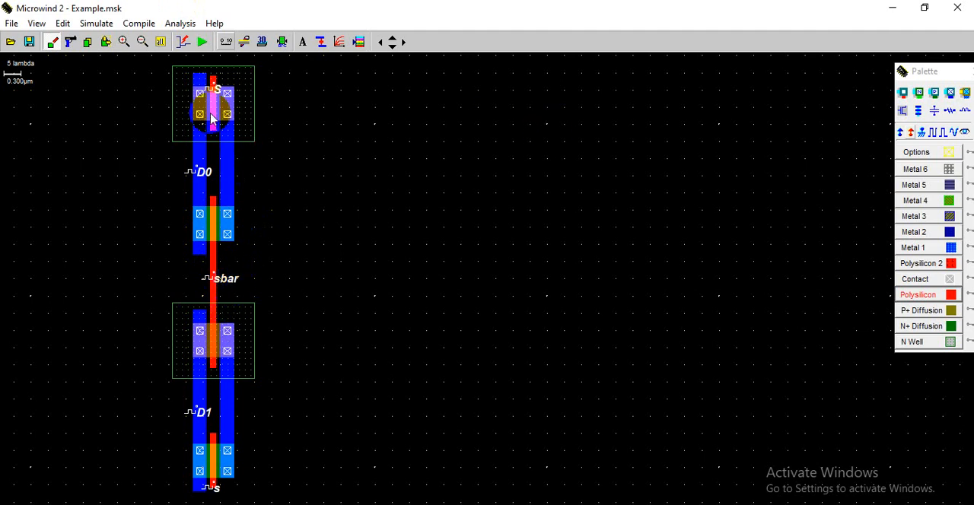
{"action": "left_click", "coordinate": [930, 248]}
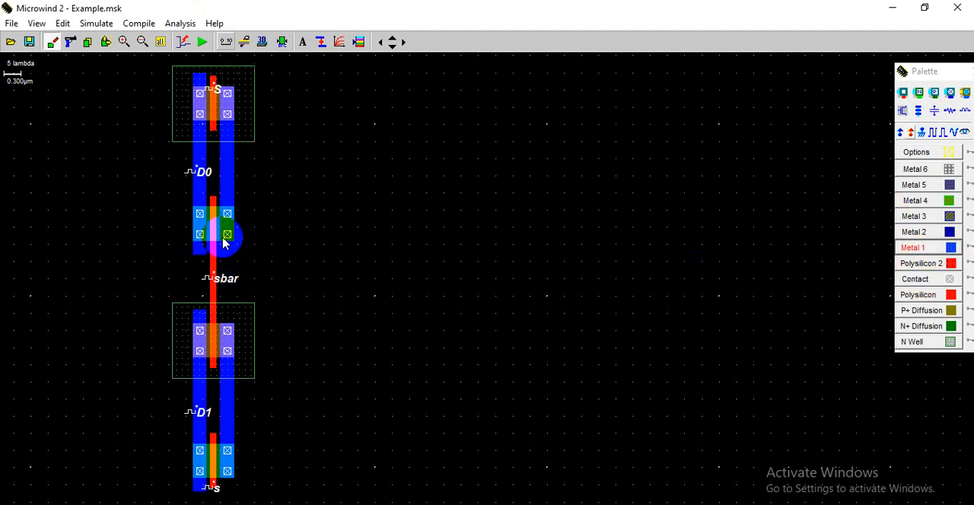
{"action": "left_click_drag", "start_coordinate": [222, 241], "coordinate": [236, 331]}
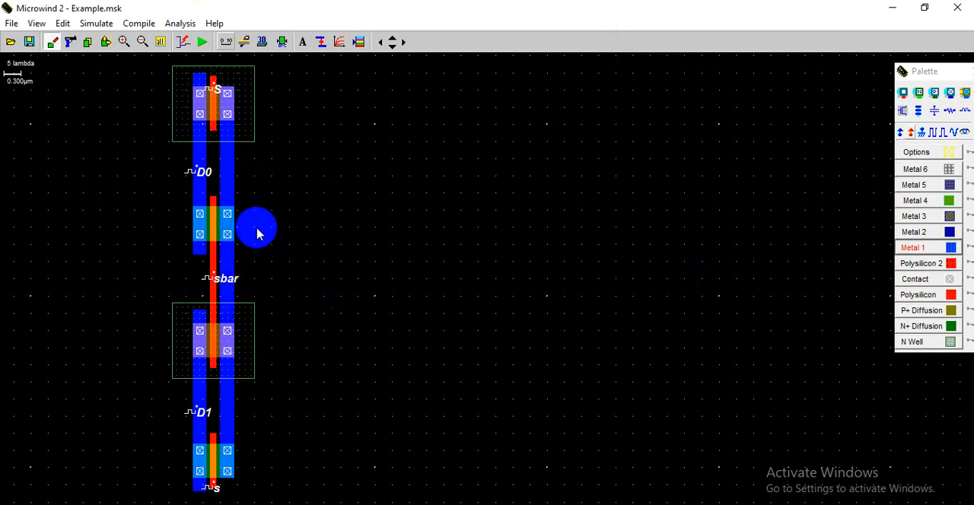
- Add a visible simulation node labelled y to the common right-hand metal strip
{"action": "left_click", "coordinate": [963, 132]}
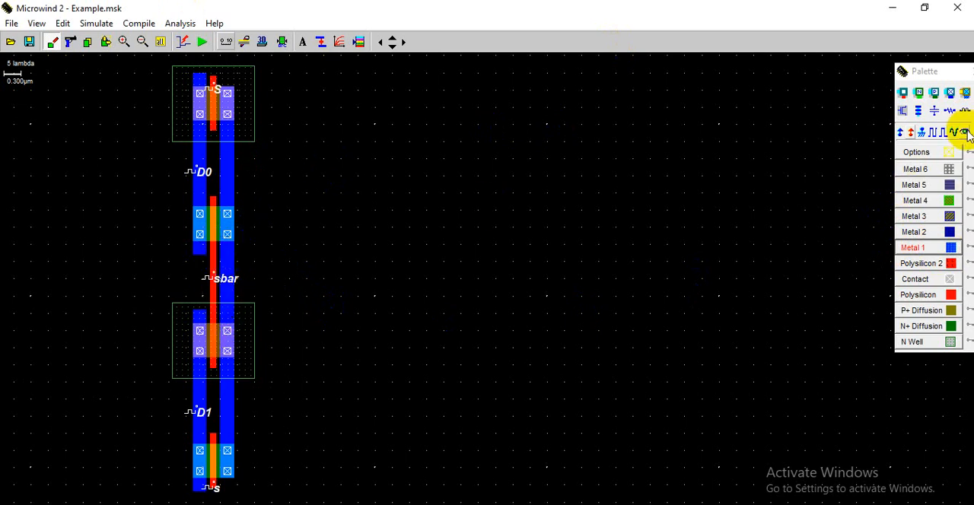
{"action": "left_click", "coordinate": [232, 261]}
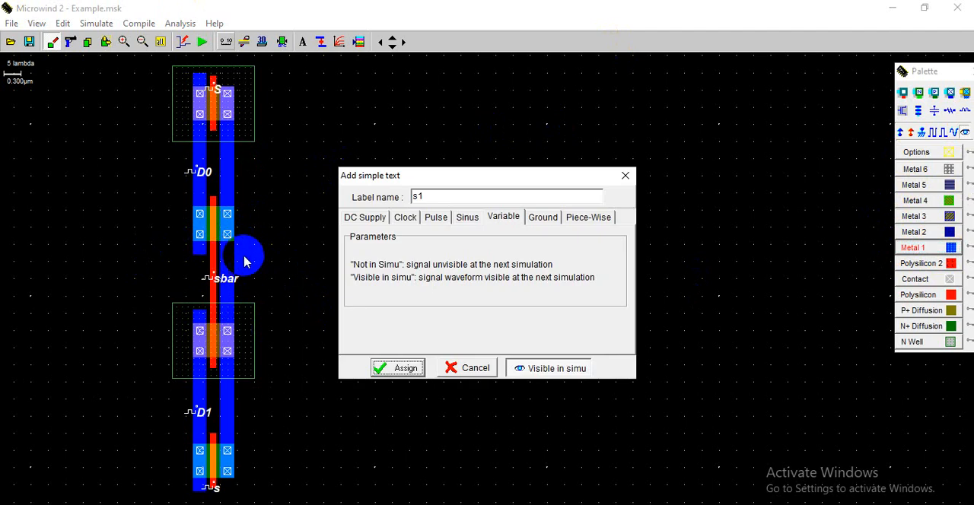
{"action": "double_click", "coordinate": [421, 196]}
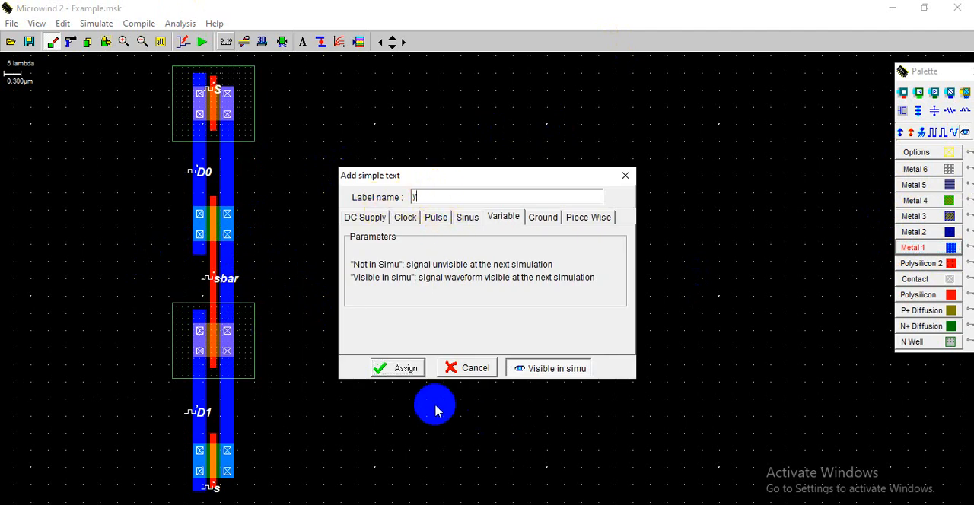
{"action": "left_click", "coordinate": [403, 367]}
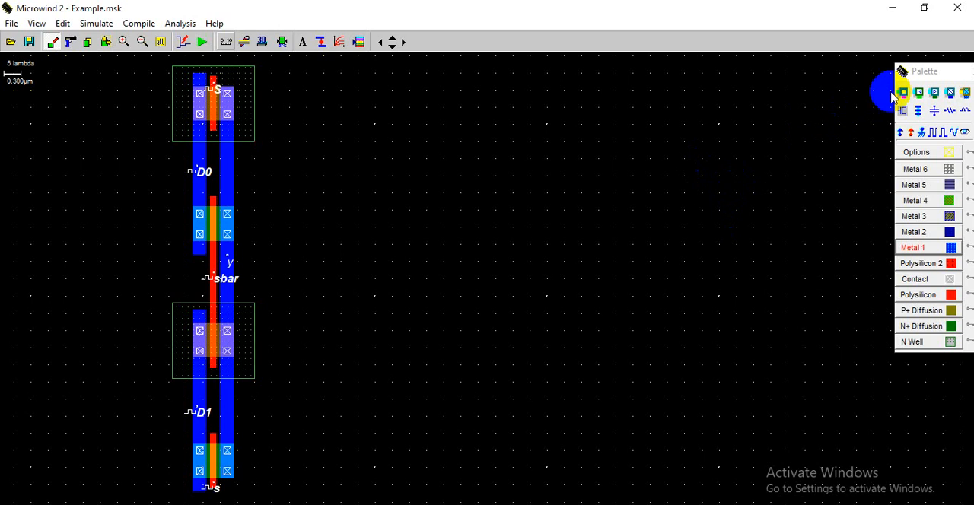
- Place a Vdd+ supply on the lower n-well and another on the upper n-well
{"action": "left_click", "coordinate": [901, 132]}
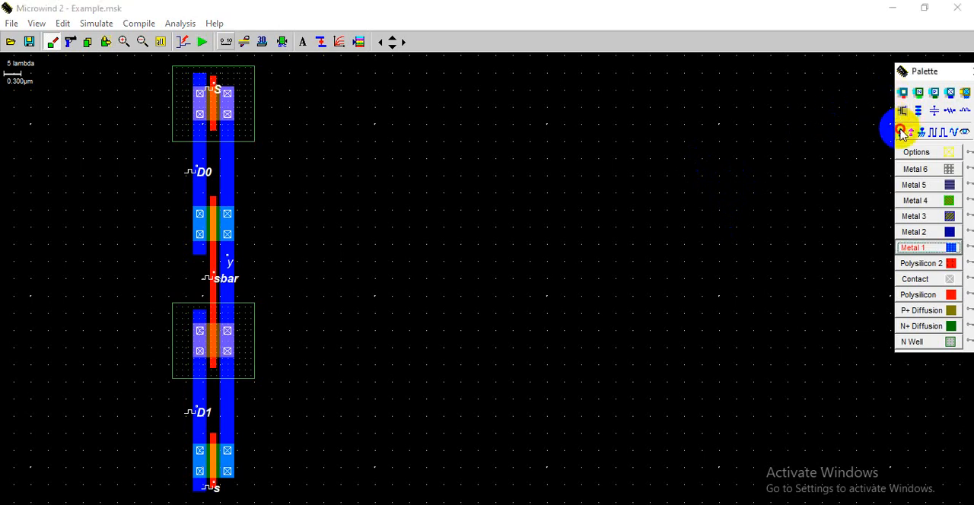
{"action": "left_click", "coordinate": [245, 318]}
{"action": "left_click", "coordinate": [911, 133]}
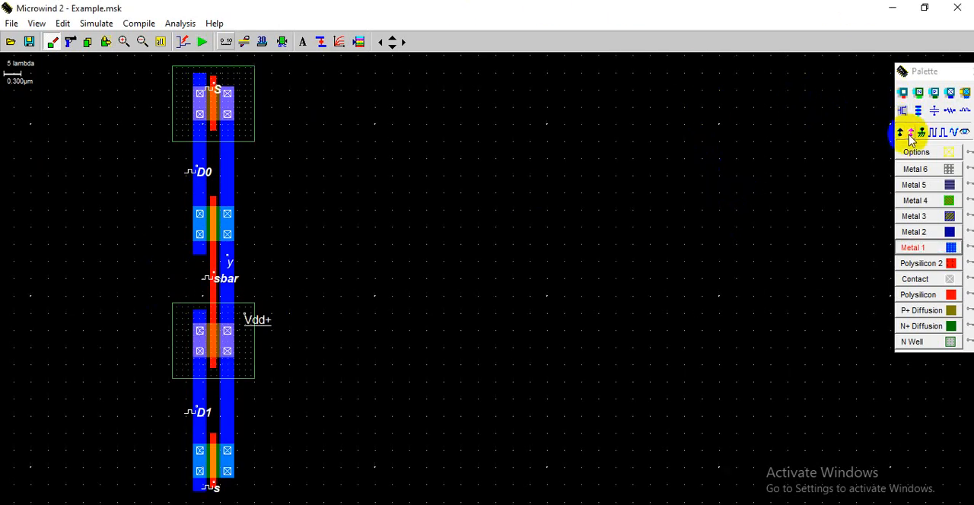
{"action": "left_click", "coordinate": [245, 76]}
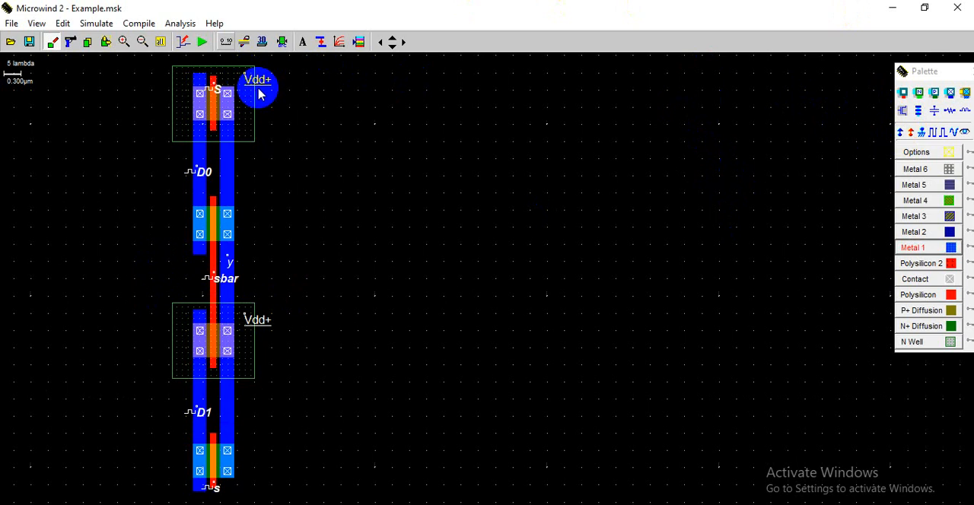
- Check the layout against the design rules and run its analog simulation to examine the input, select and output waveforms
{"action": "left_click", "coordinate": [282, 42]}
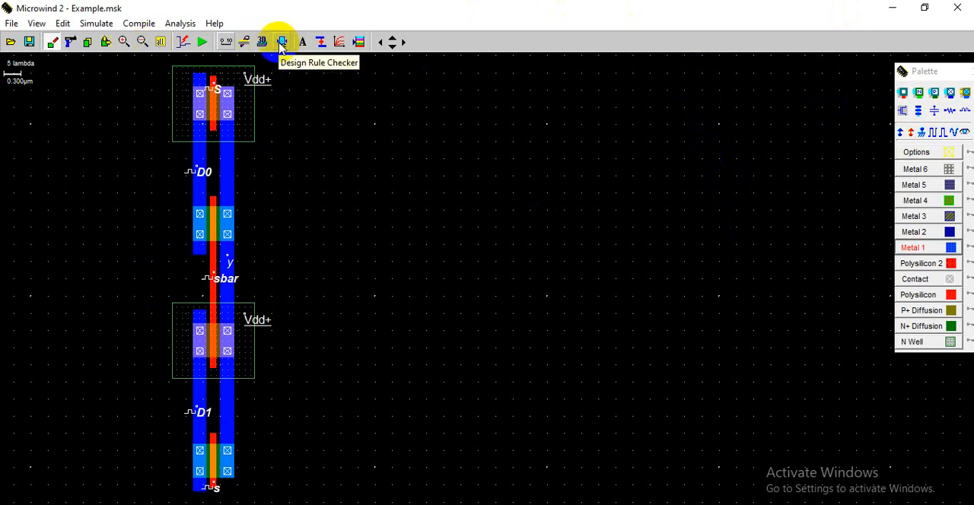
{"action": "left_click", "coordinate": [204, 41]}
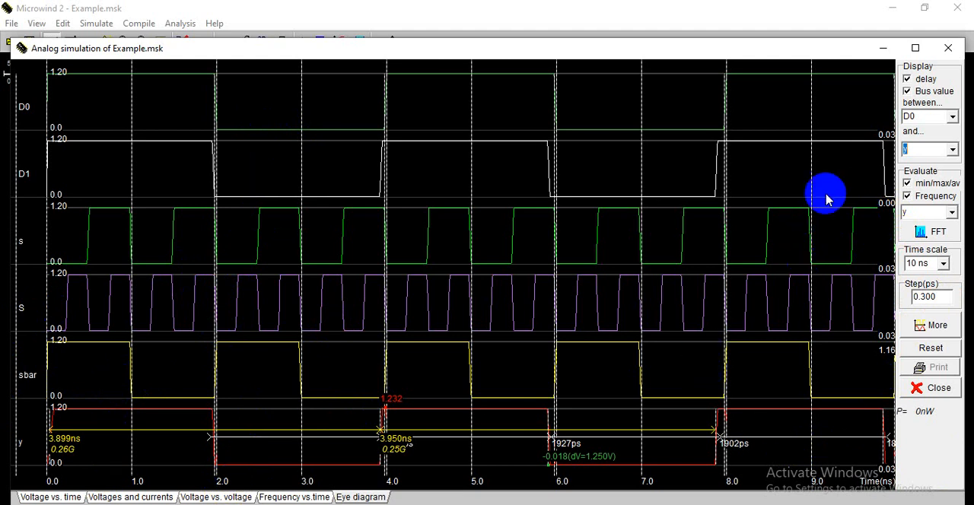
{"action": "left_click", "coordinate": [948, 47]}
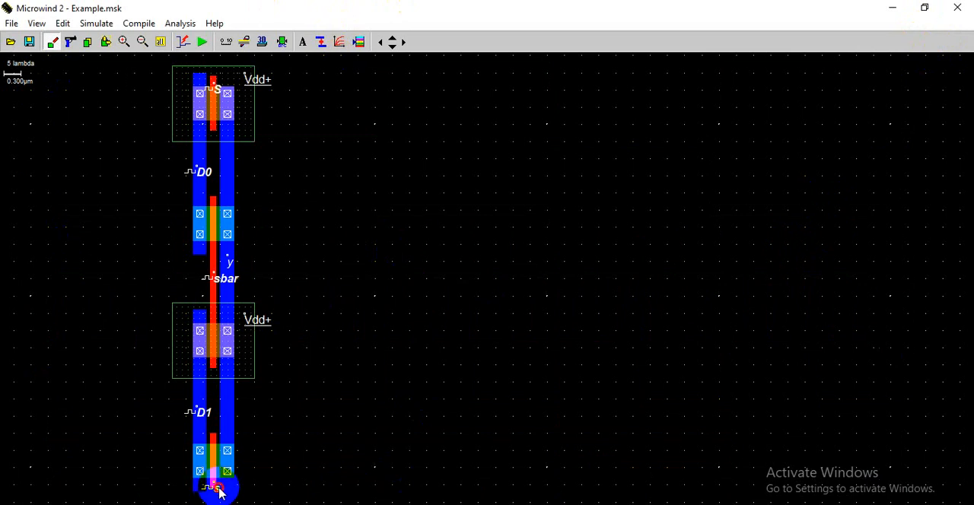
{"action": "left_click", "coordinate": [219, 493]}
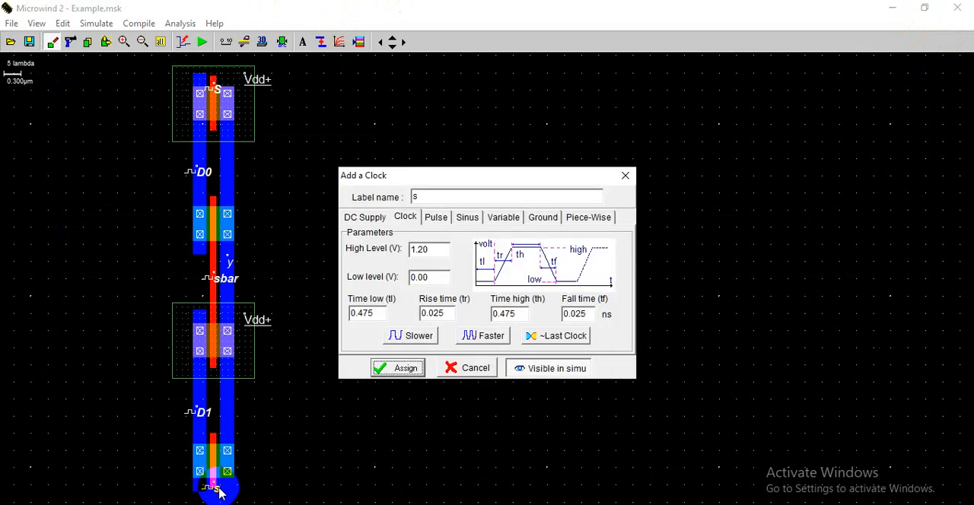
{"action": "left_click", "coordinate": [570, 367]}
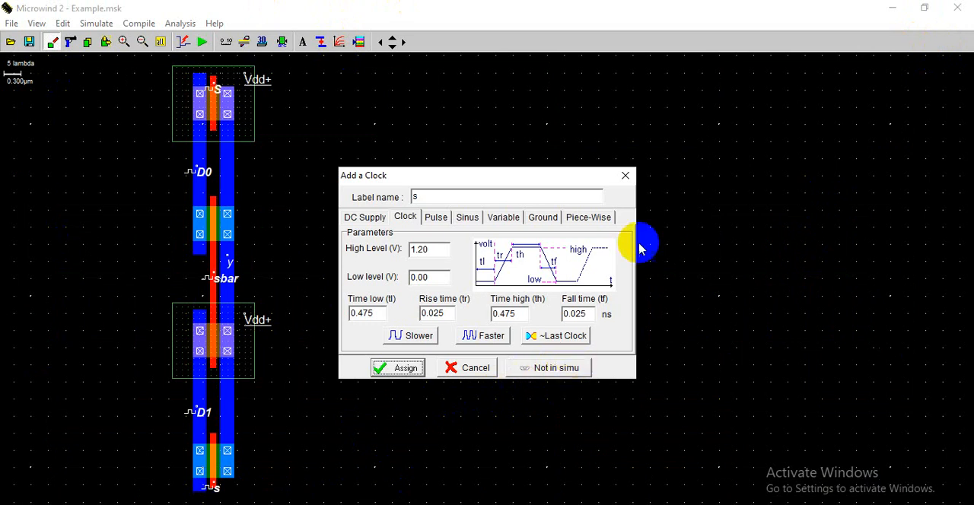
{"action": "left_click", "coordinate": [626, 176]}
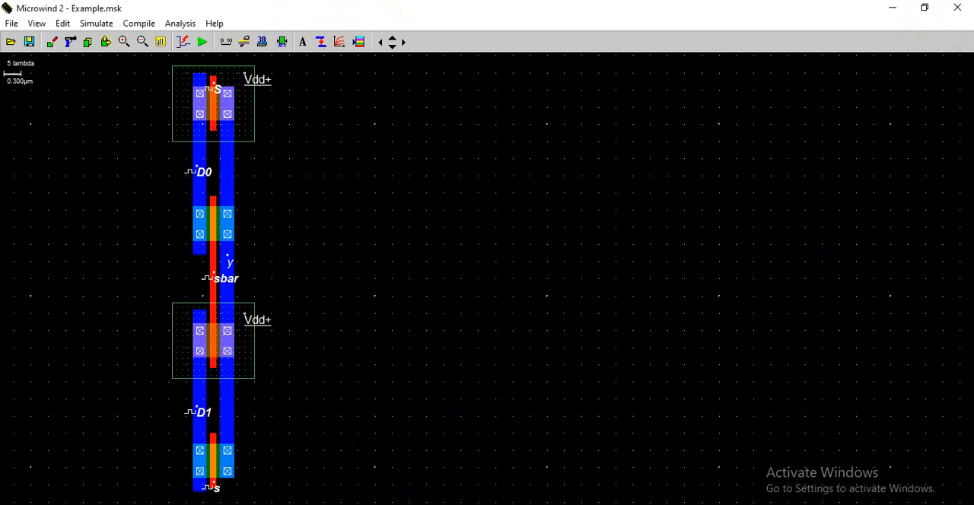
- Hide the s clock on the lowest nMOS's gate from the simulation and rerun the analog simulation to view the remaining waveforms
{"action": "left_click", "coordinate": [215, 491]}
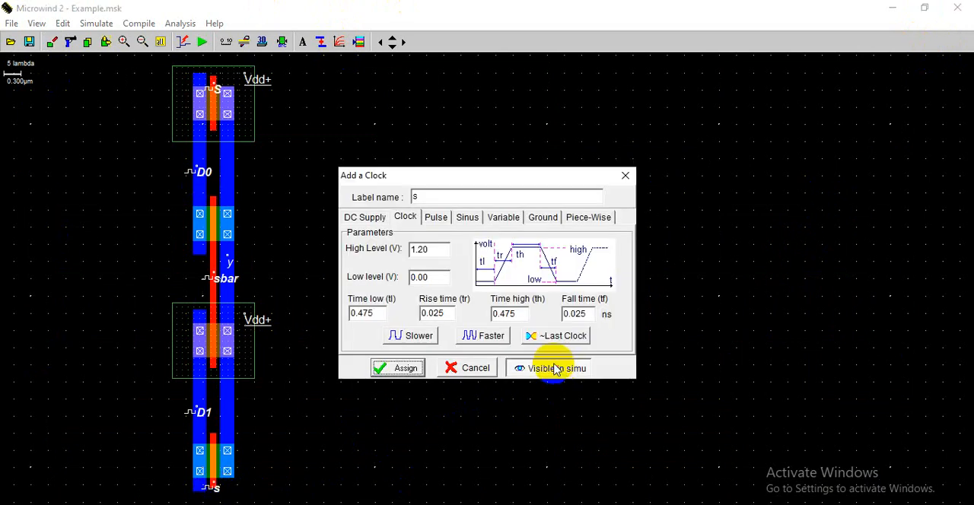
{"action": "left_click", "coordinate": [397, 369]}
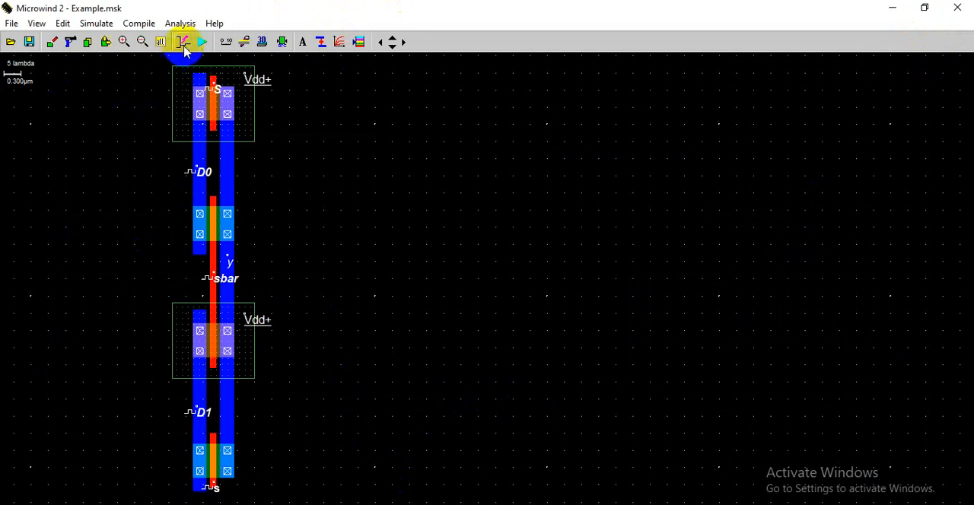
{"action": "left_click", "coordinate": [200, 42]}
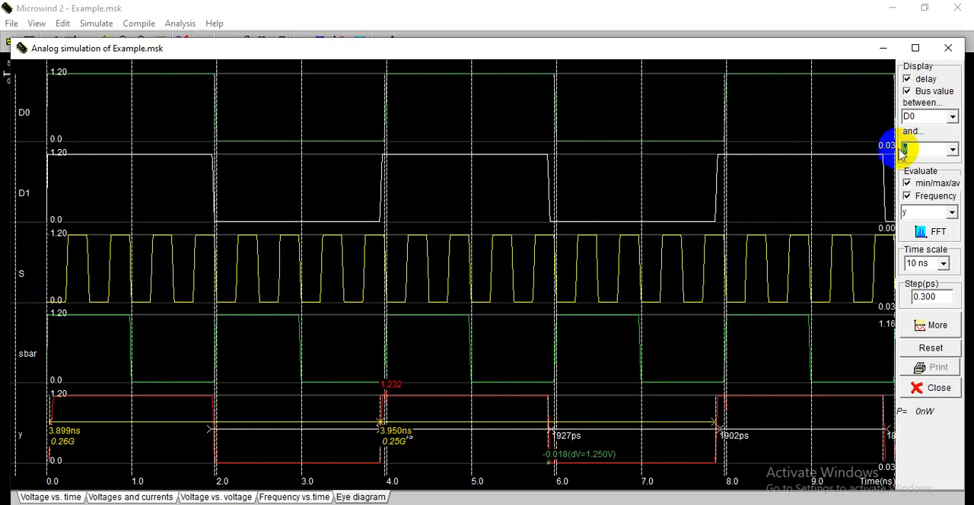
{"action": "left_click", "coordinate": [950, 48]}
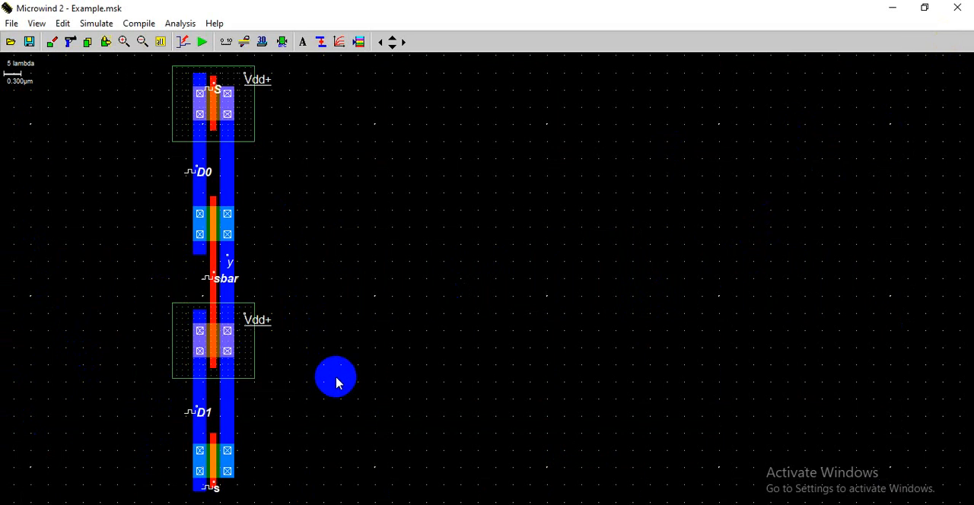
- Show the layer palette again beside the layout
{"action": "left_click", "coordinate": [359, 42]}
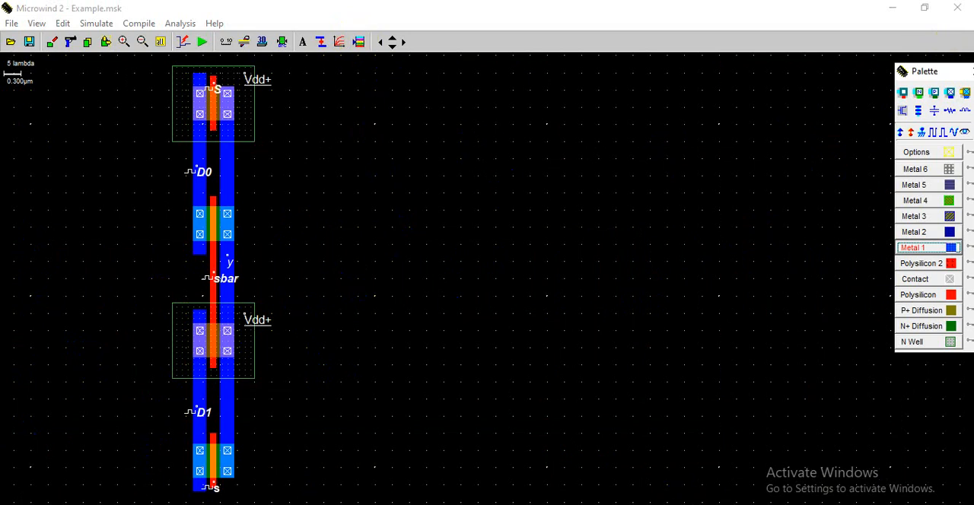
{"action": "left_click", "coordinate": [396, 499]}
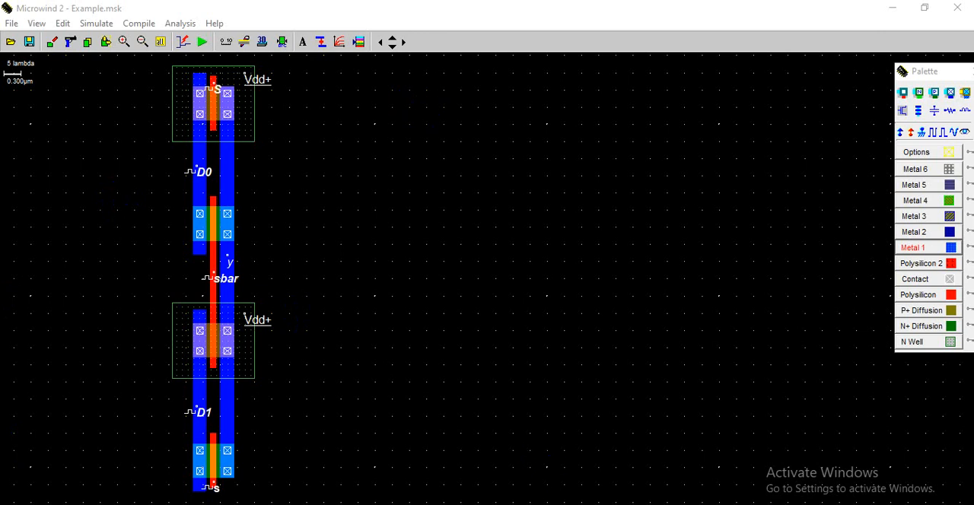
{"action": "left_click", "coordinate": [724, 478]}
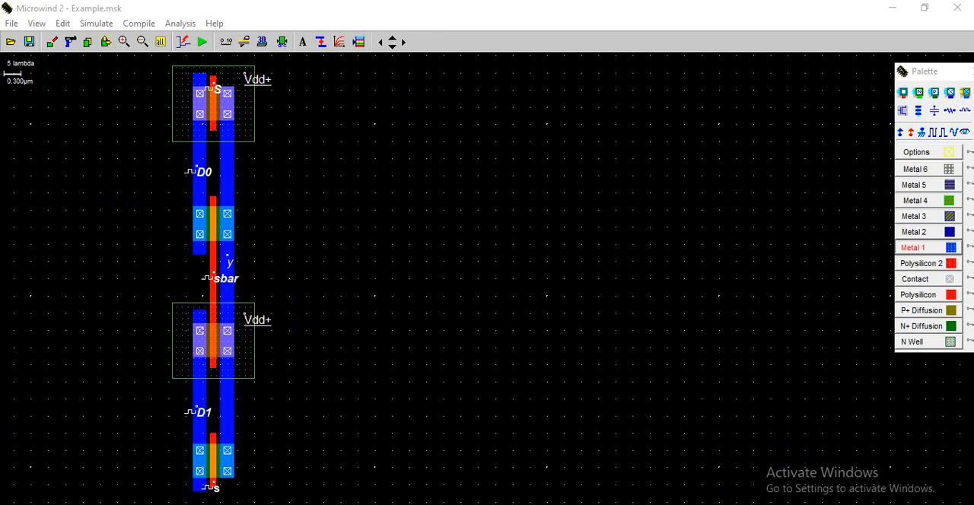